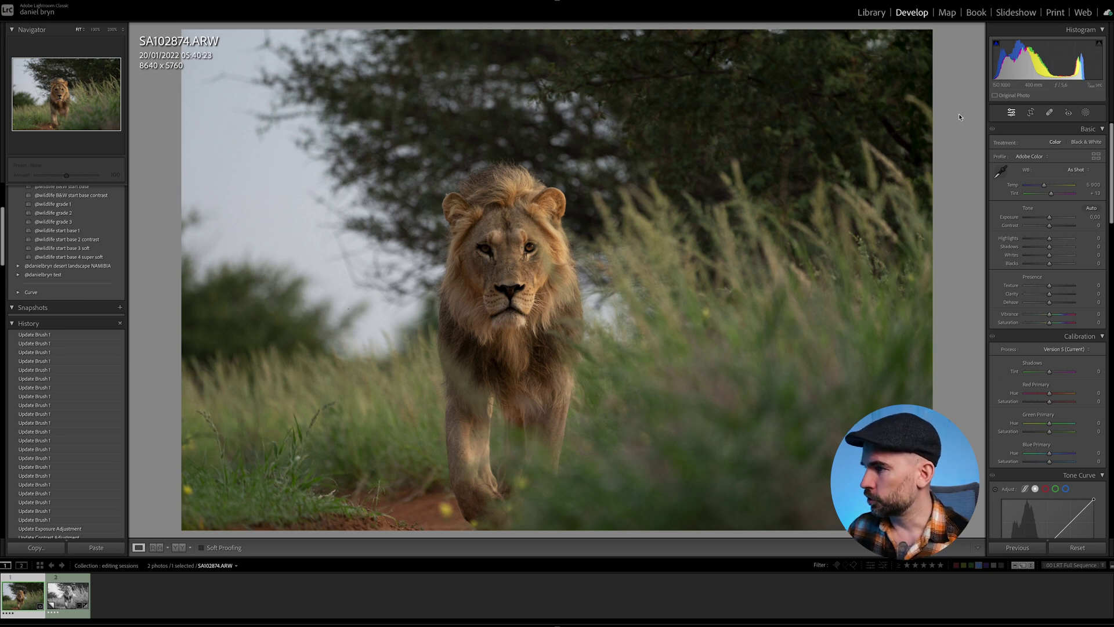
Crop the lion photo tighter to 7349 x 4900 and raise the overall exposure to +0.65.
{"action": "left_click", "coordinate": [1031, 113]}
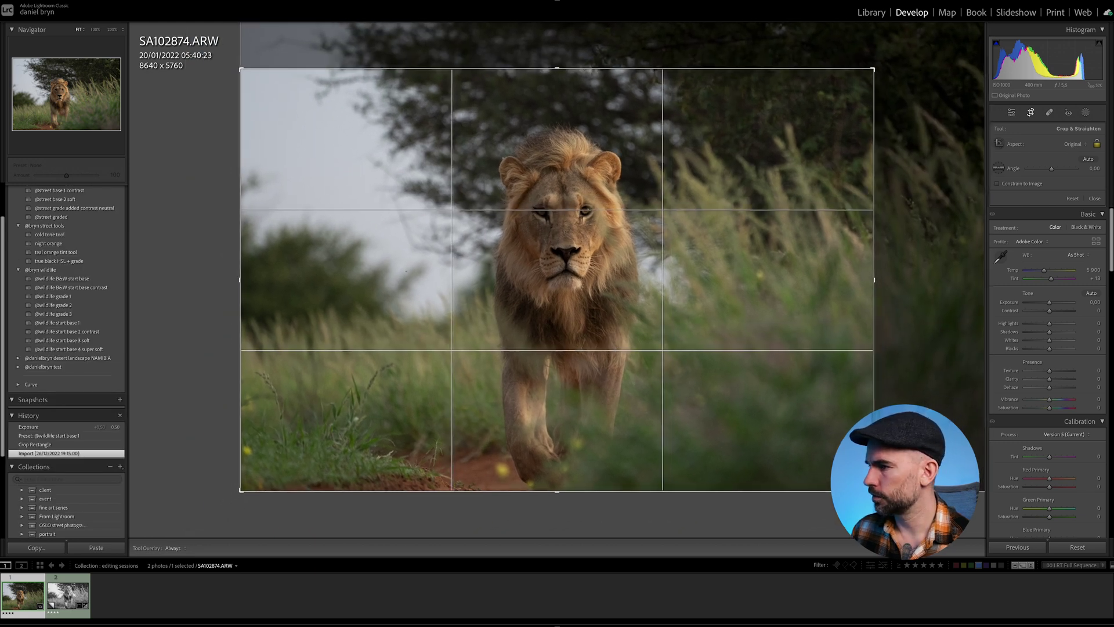
{"action": "key", "text": "Return"}
{"action": "left_click_drag", "start_coordinate": [1049, 219], "coordinate": [1053, 221]}
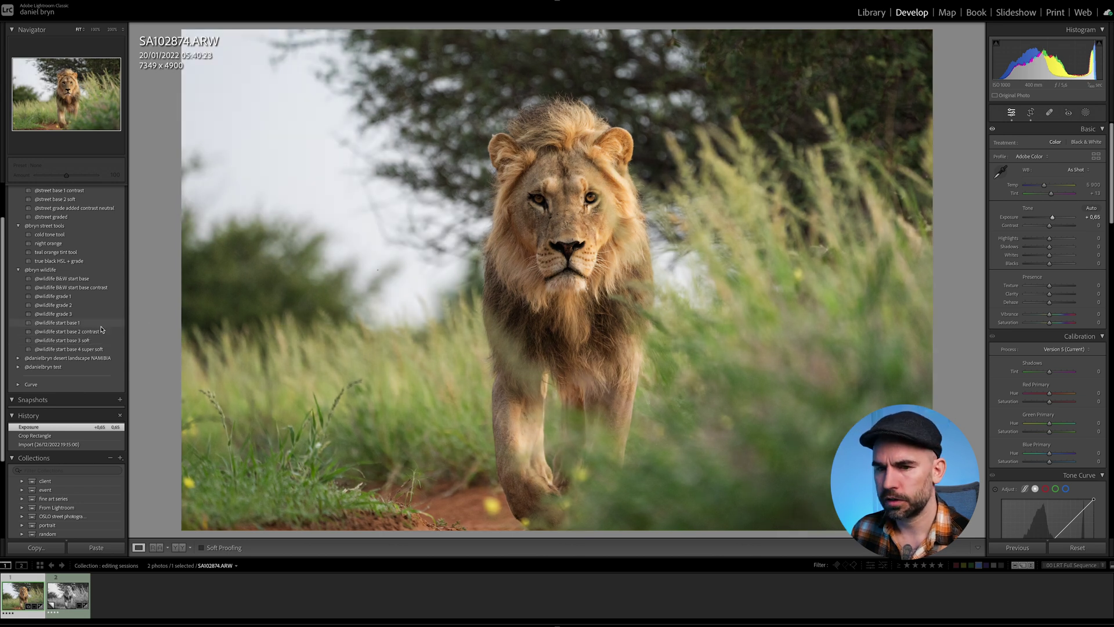
{"action": "left_click", "coordinate": [99, 325]}
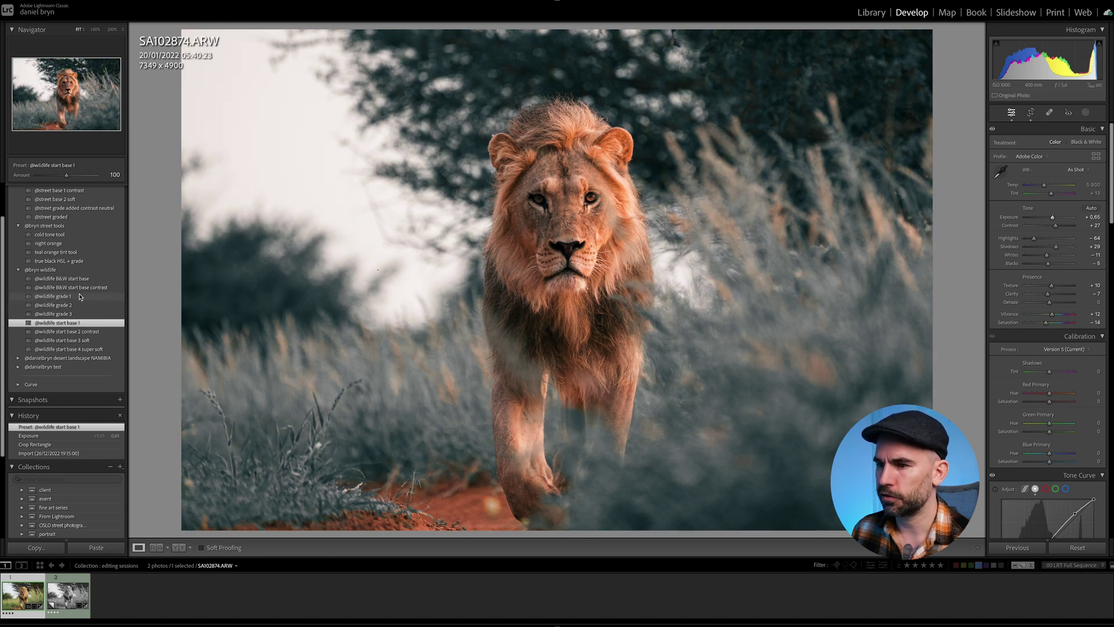
{"action": "left_click", "coordinate": [78, 297]}
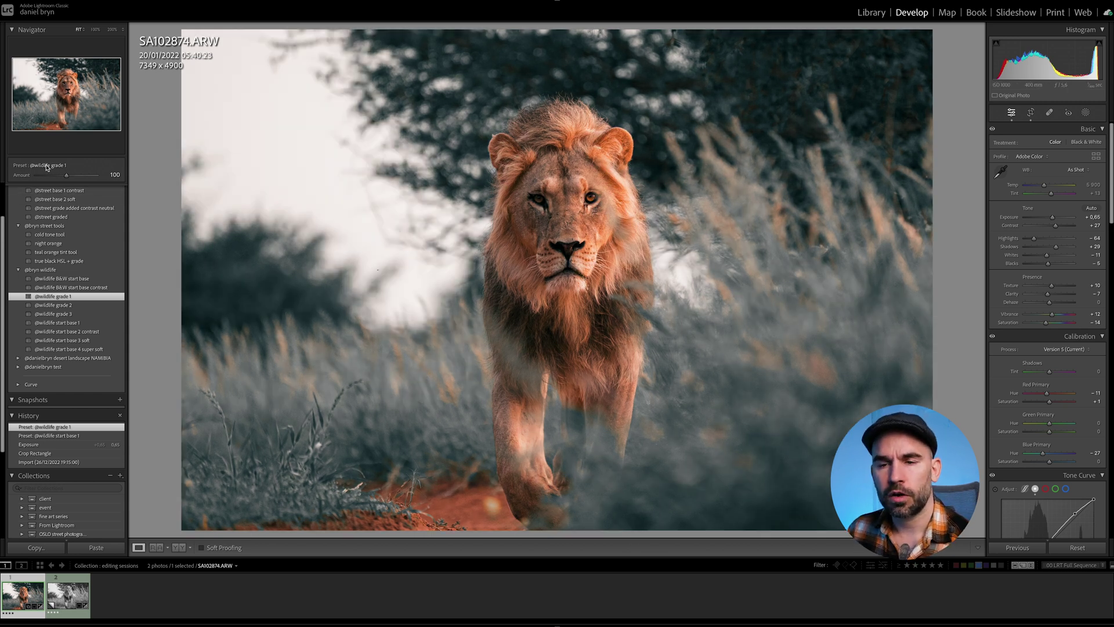
{"action": "mouse_move", "coordinate": [68, 175]}
{"action": "left_mouse_down"}
{"action": "mouse_move", "coordinate": [17, 179]}
{"action": "mouse_move", "coordinate": [68, 179]}
{"action": "left_mouse_up"}
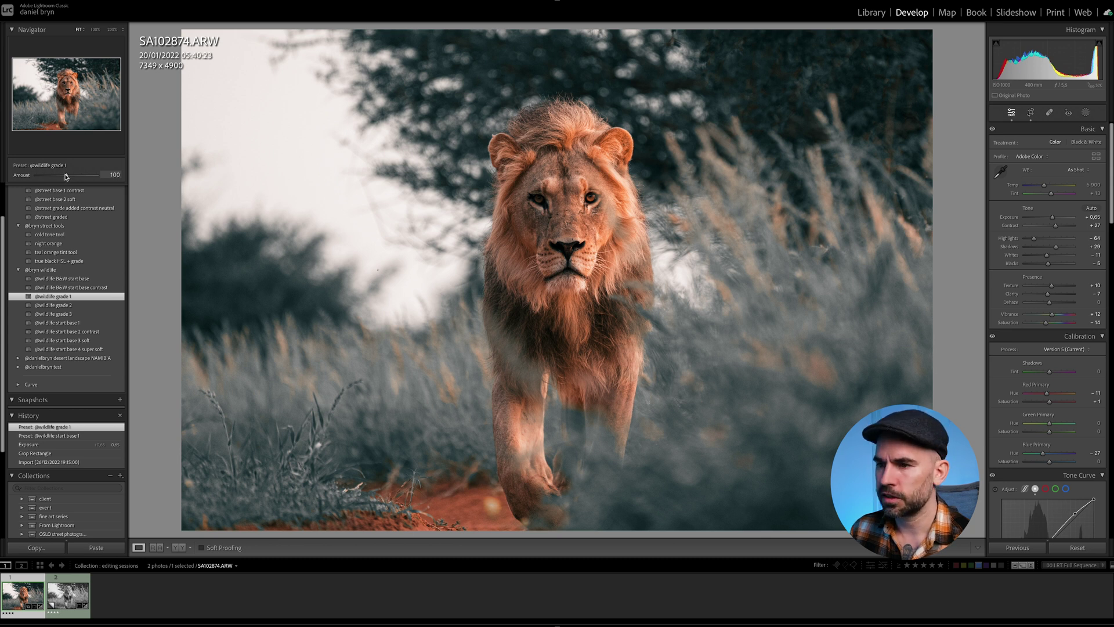
{"action": "left_click_drag", "start_coordinate": [65, 177], "coordinate": [119, 178]}
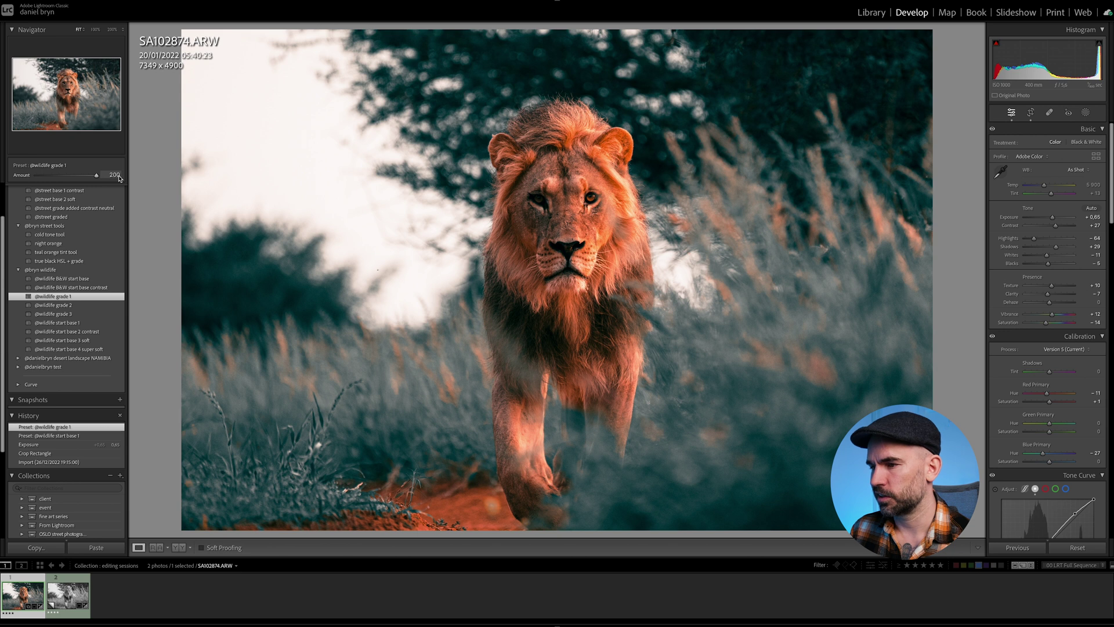
{"action": "left_click_drag", "start_coordinate": [96, 177], "coordinate": [66, 179]}
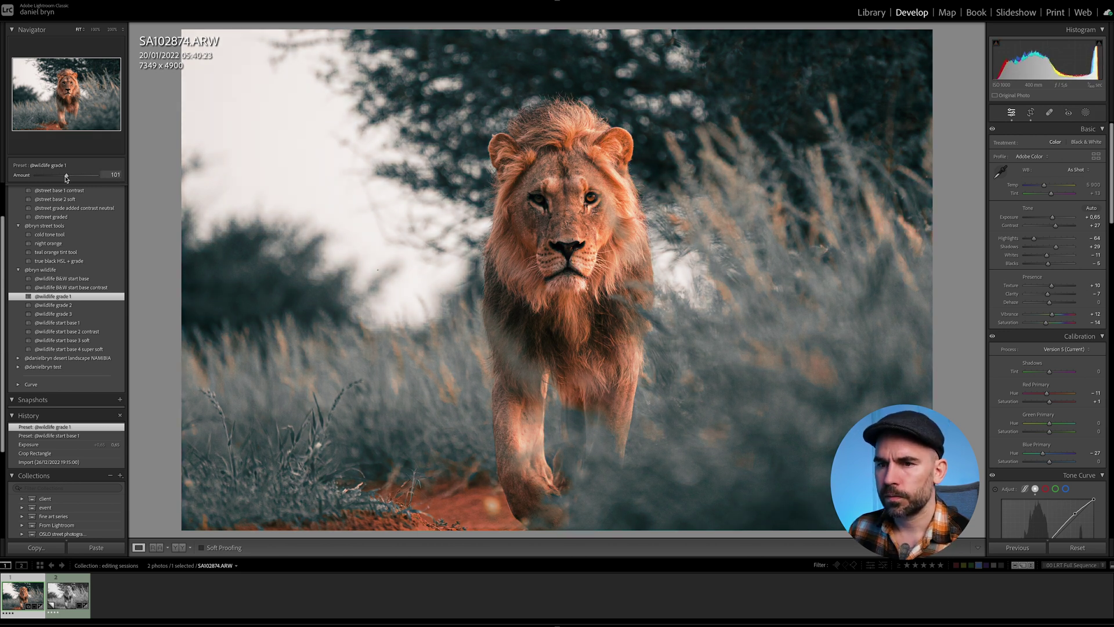
{"action": "left_click_drag", "start_coordinate": [65, 179], "coordinate": [61, 179]}
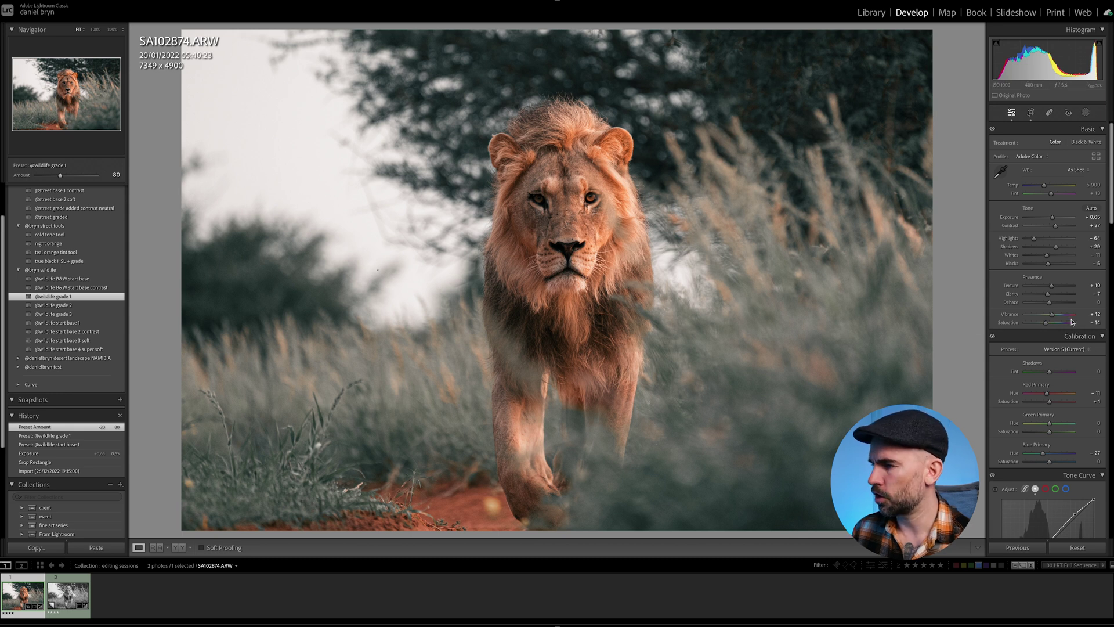
Adjust the HSL luminance: orange to -6, yellow to -48 and aqua to +2.
{"action": "scroll", "coordinate": [1055, 302], "scroll_direction": "down", "scroll_amount": 2}
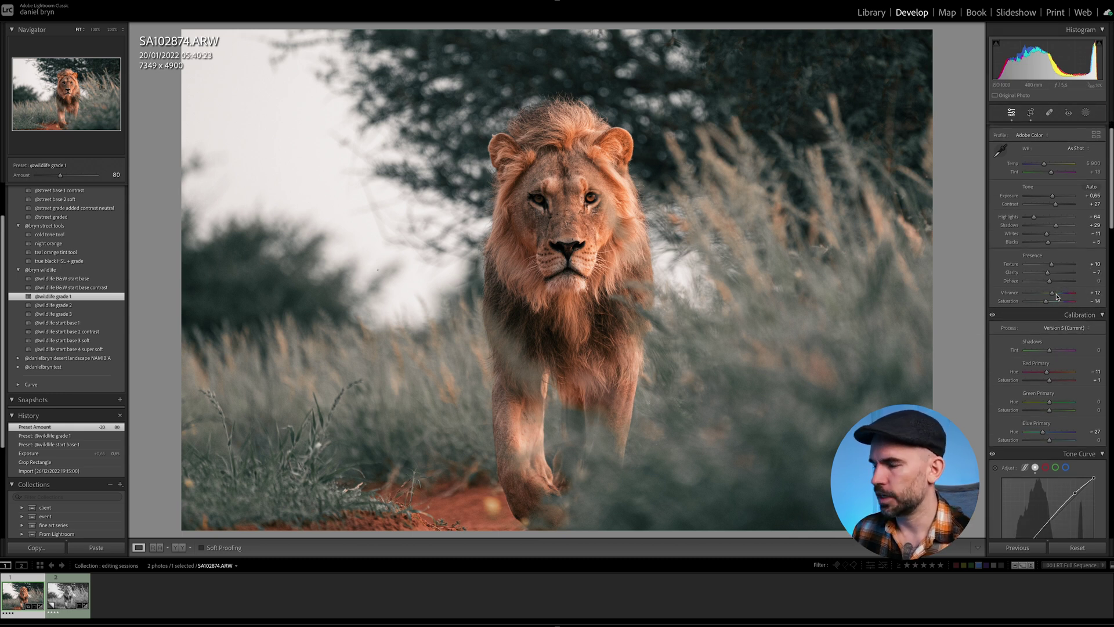
{"action": "scroll", "coordinate": [1055, 302], "scroll_direction": "down", "scroll_amount": 2}
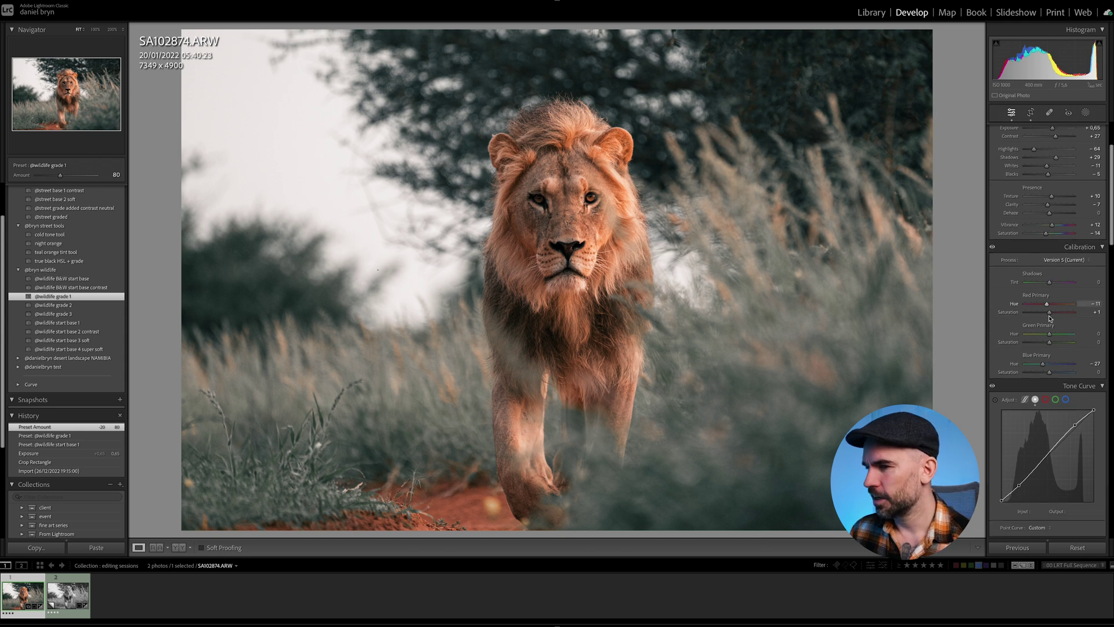
{"action": "scroll", "coordinate": [1011, 337], "scroll_direction": "down", "scroll_amount": 4}
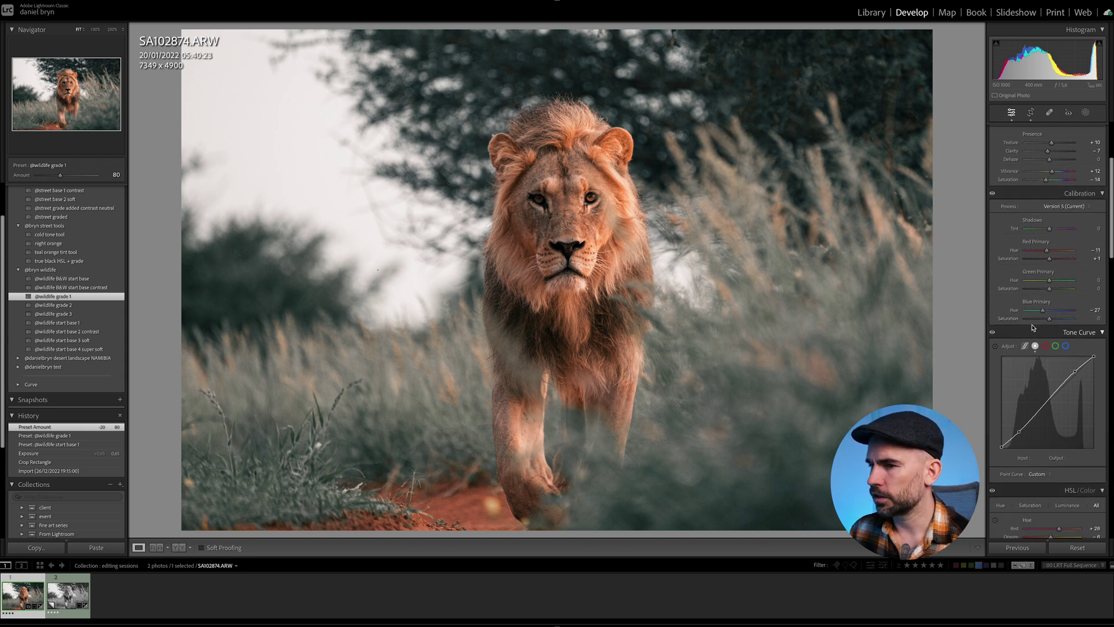
{"action": "scroll", "coordinate": [1070, 397], "scroll_direction": "down", "scroll_amount": 6}
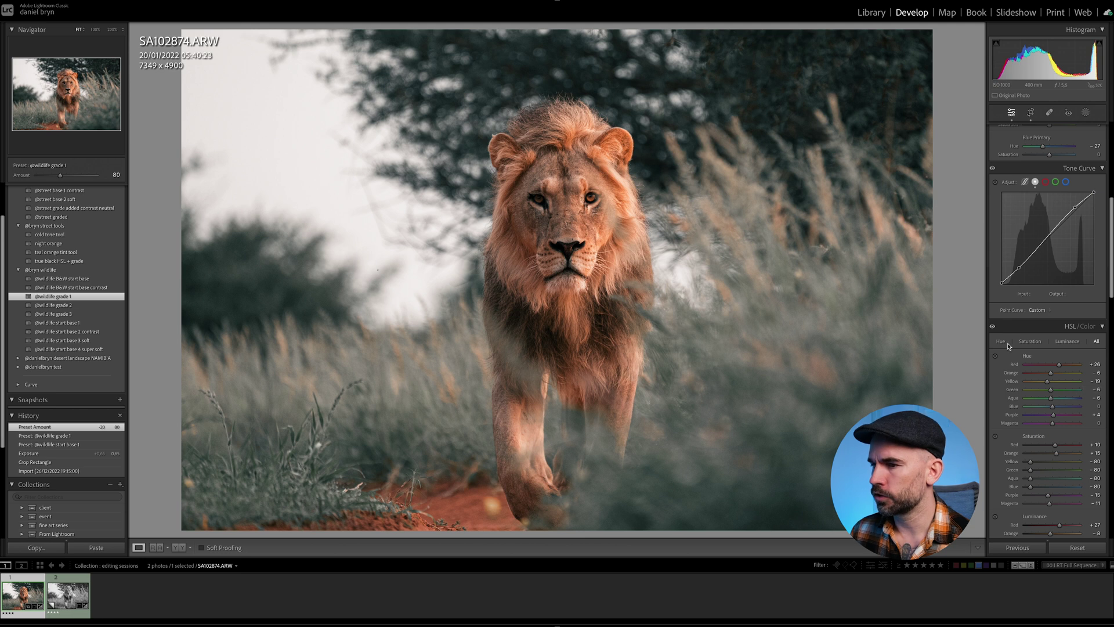
{"action": "scroll", "coordinate": [1055, 377], "scroll_direction": "down", "scroll_amount": 4}
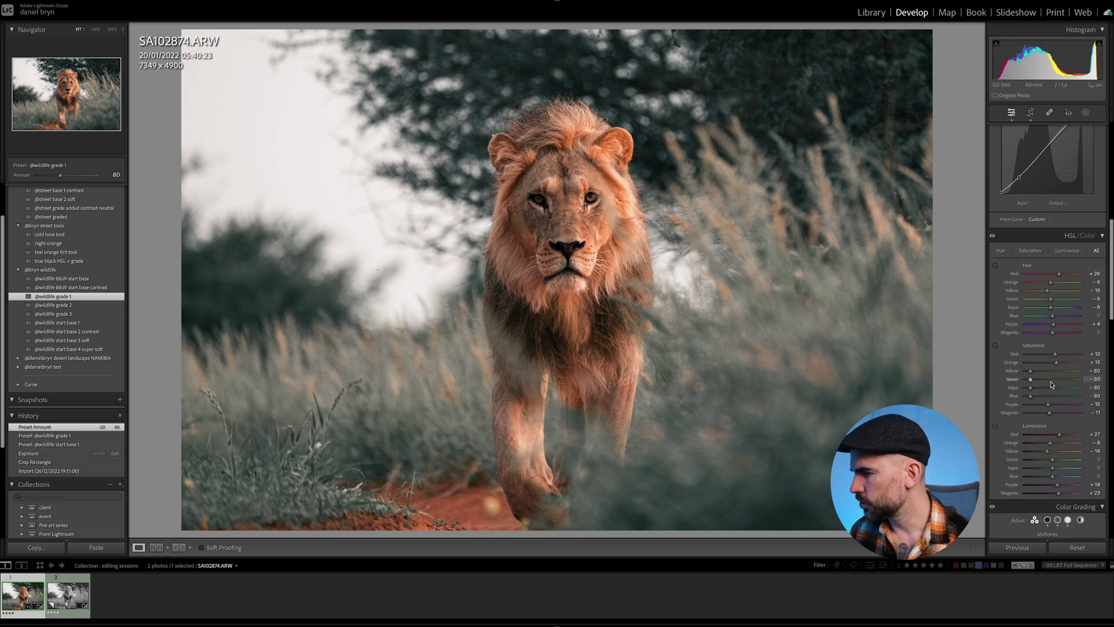
{"action": "left_click_drag", "start_coordinate": [1054, 445], "coordinate": [1039, 458]}
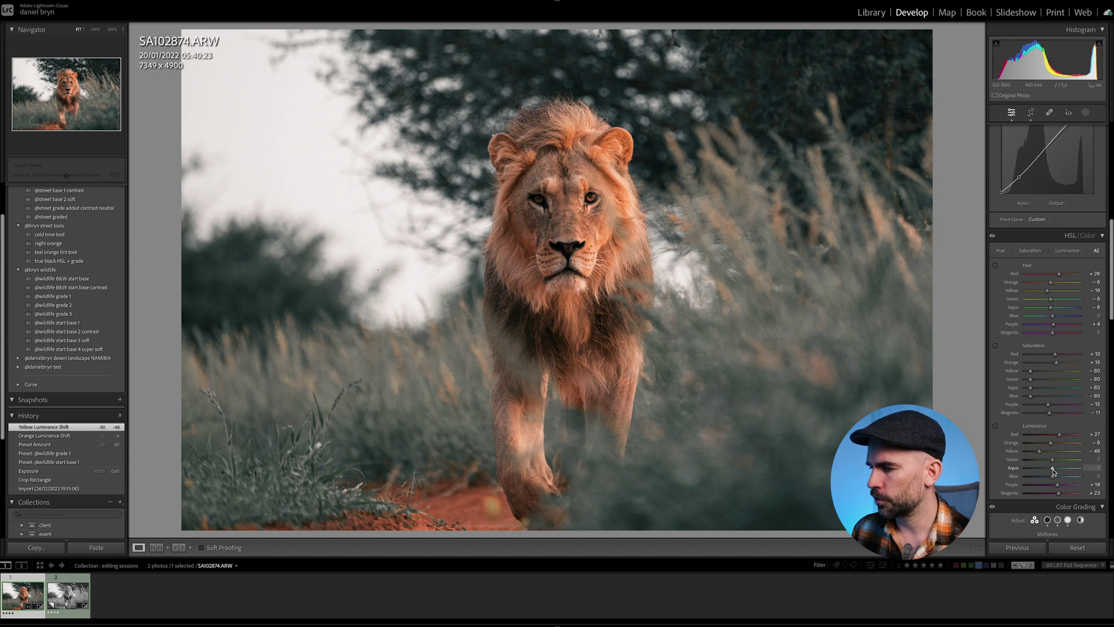
{"action": "left_click_drag", "start_coordinate": [1044, 471], "coordinate": [1054, 470]}
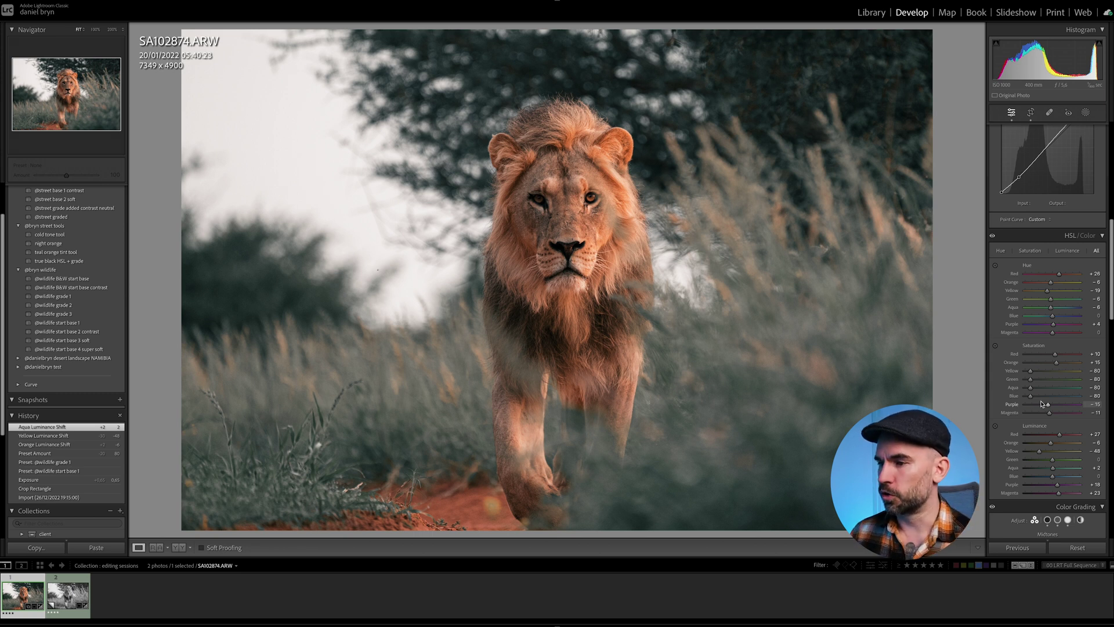
Check the lion's face up close, and adjust the color grading of the shadows to luminance -29 and hue about 195.
{"action": "left_click", "coordinate": [594, 200]}
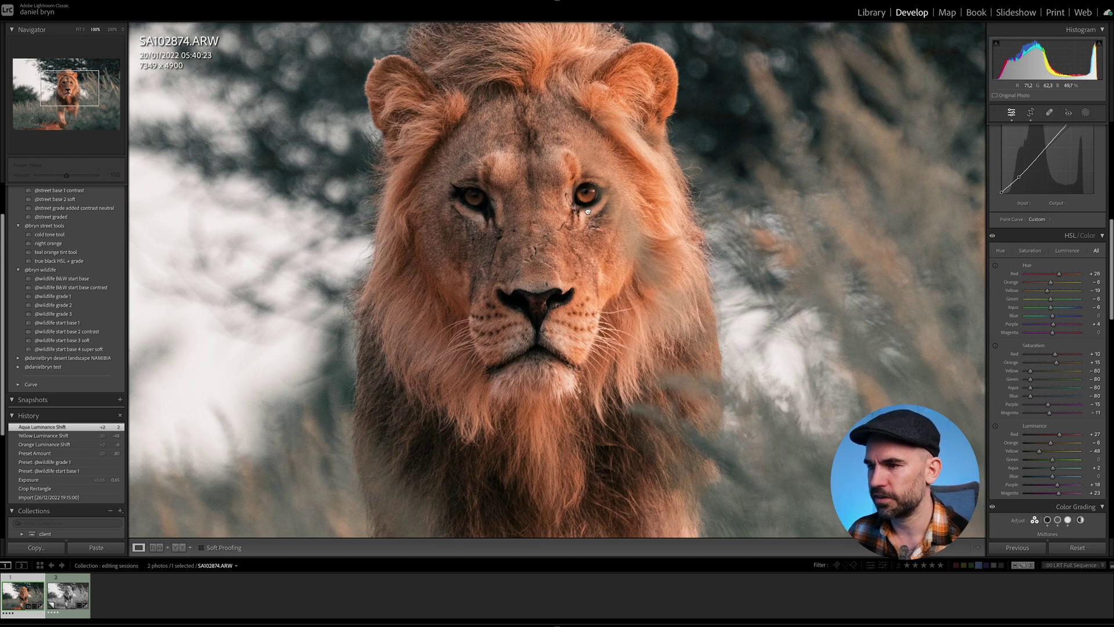
{"action": "left_click", "coordinate": [587, 211]}
{"action": "scroll", "coordinate": [1052, 410], "scroll_direction": "down", "scroll_amount": 1}
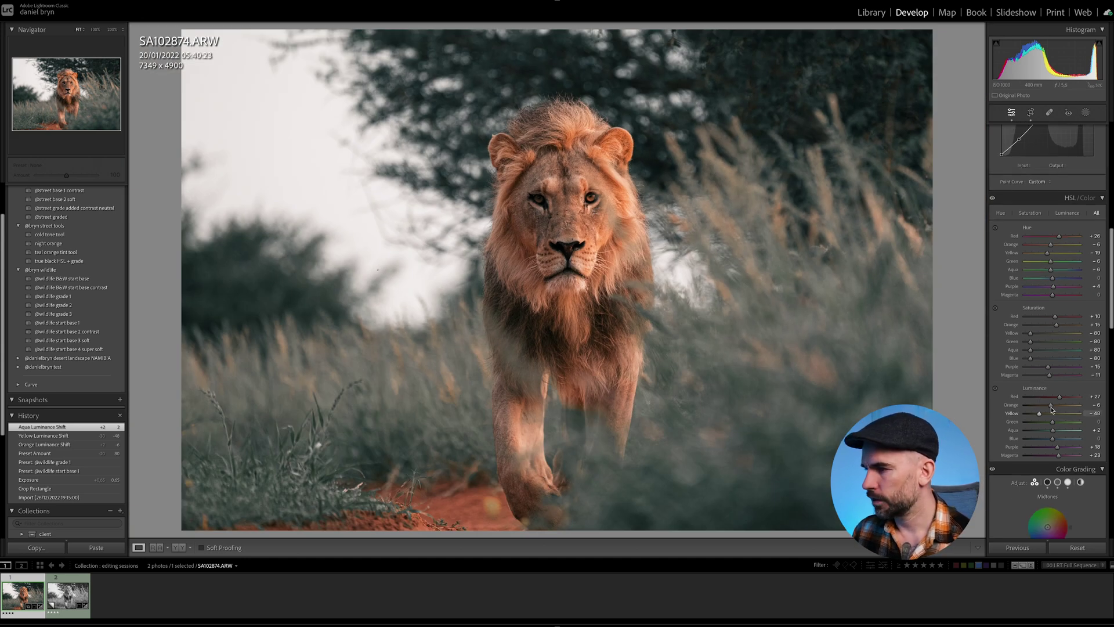
{"action": "scroll", "coordinate": [1052, 410], "scroll_direction": "down", "scroll_amount": 4}
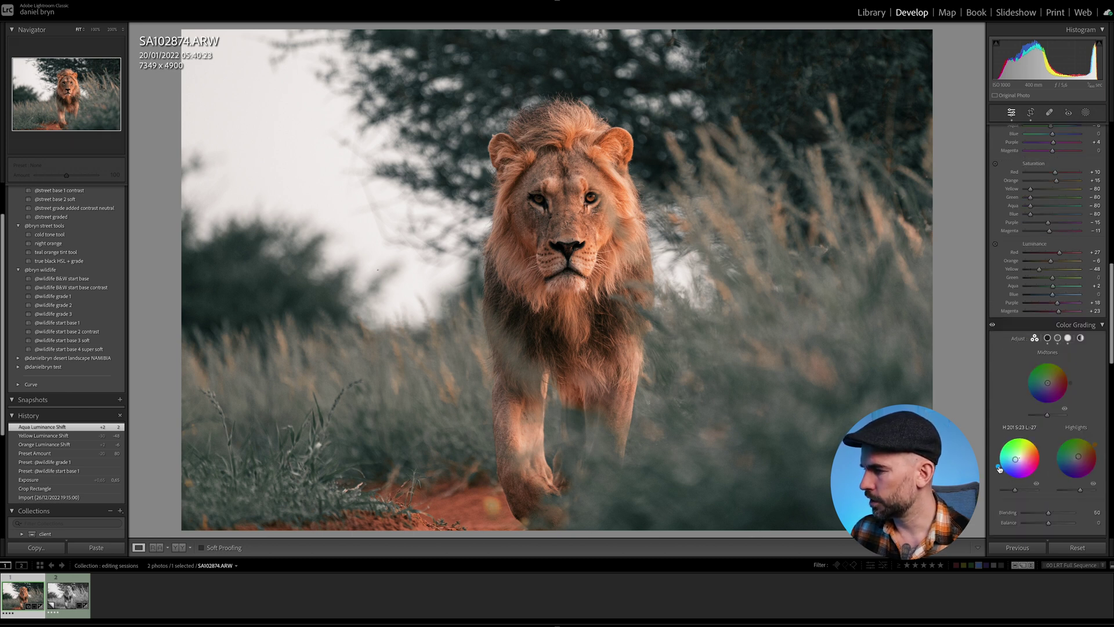
{"action": "left_click_drag", "start_coordinate": [999, 469], "coordinate": [999, 464]}
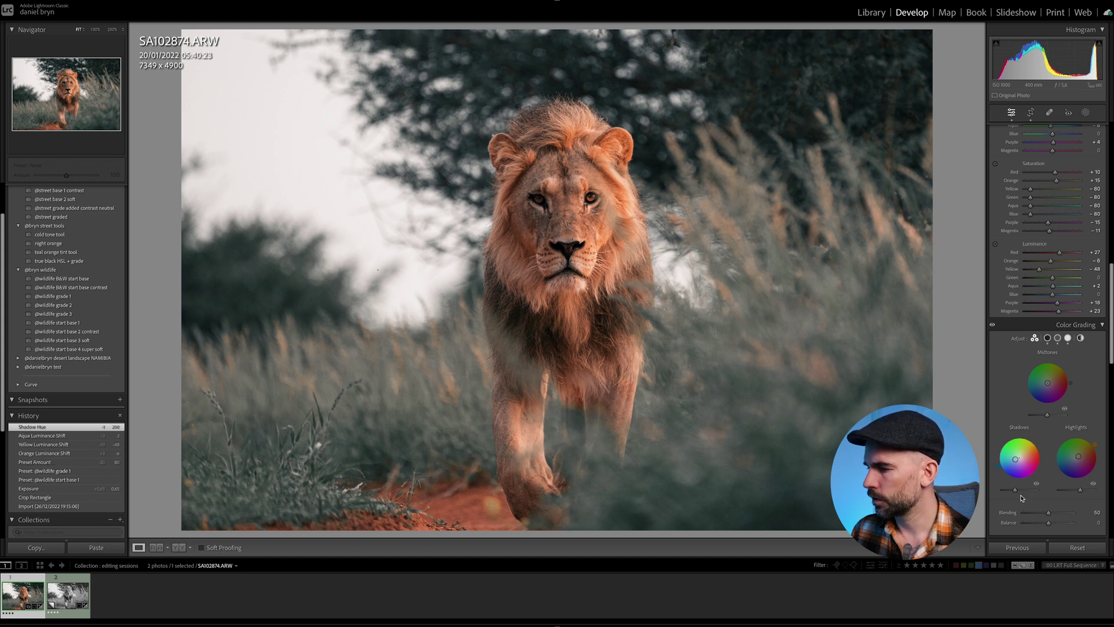
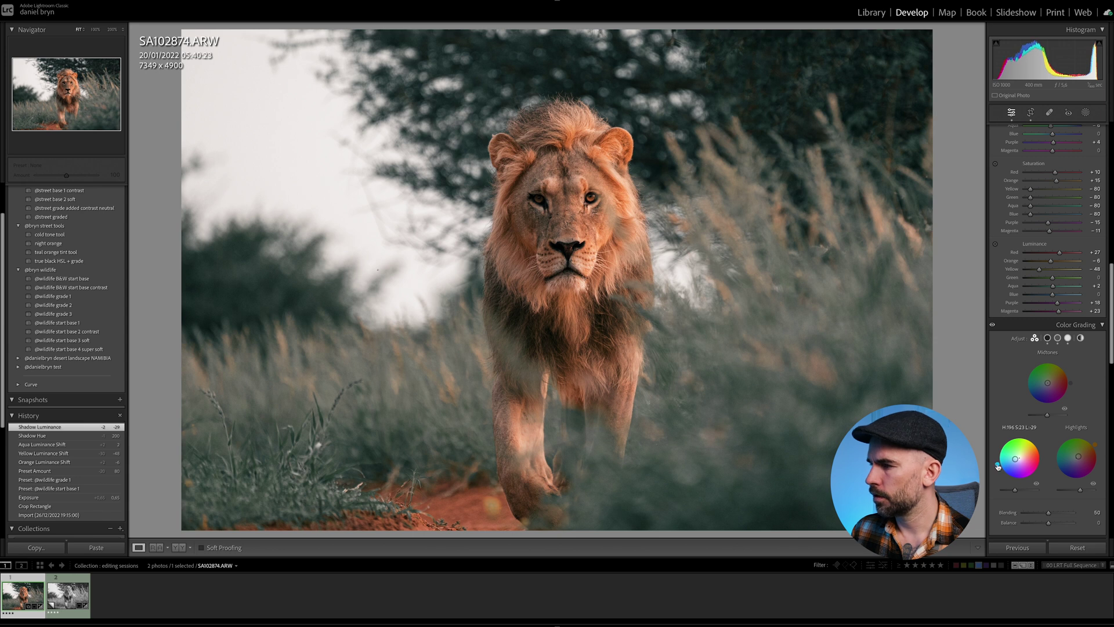
Adjust the calibration primaries: blue hue to -28, green hue to -27 and red hue to 0.
{"action": "scroll", "coordinate": [1004, 482], "scroll_direction": "up", "scroll_amount": 3}
{"action": "scroll", "coordinate": [1026, 361], "scroll_direction": "up", "scroll_amount": 5}
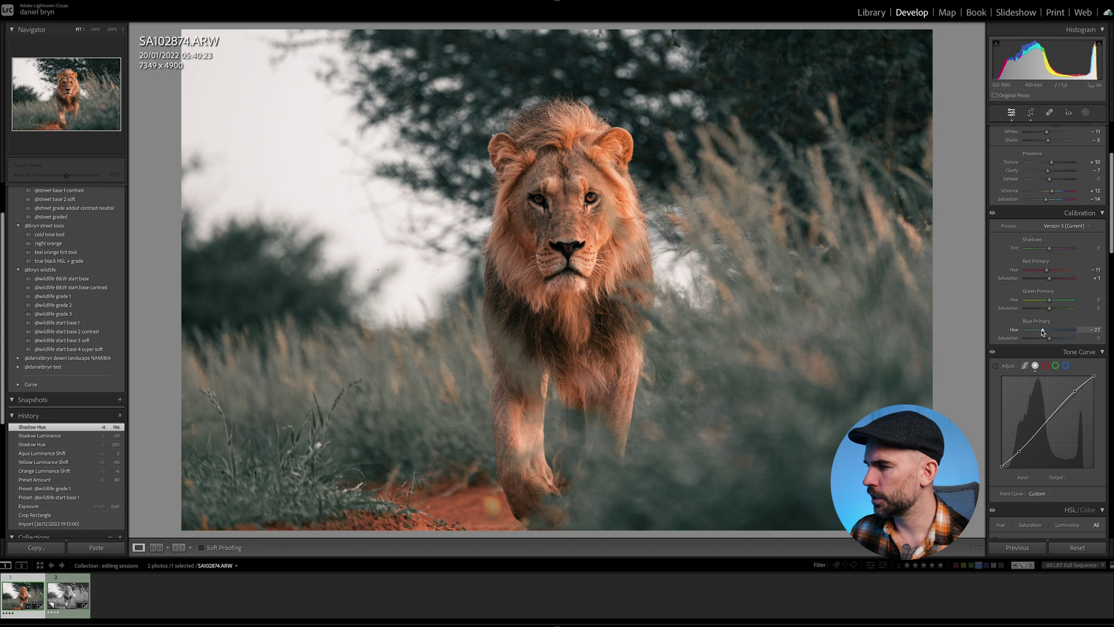
{"action": "left_click_drag", "start_coordinate": [1042, 331], "coordinate": [1041, 334]}
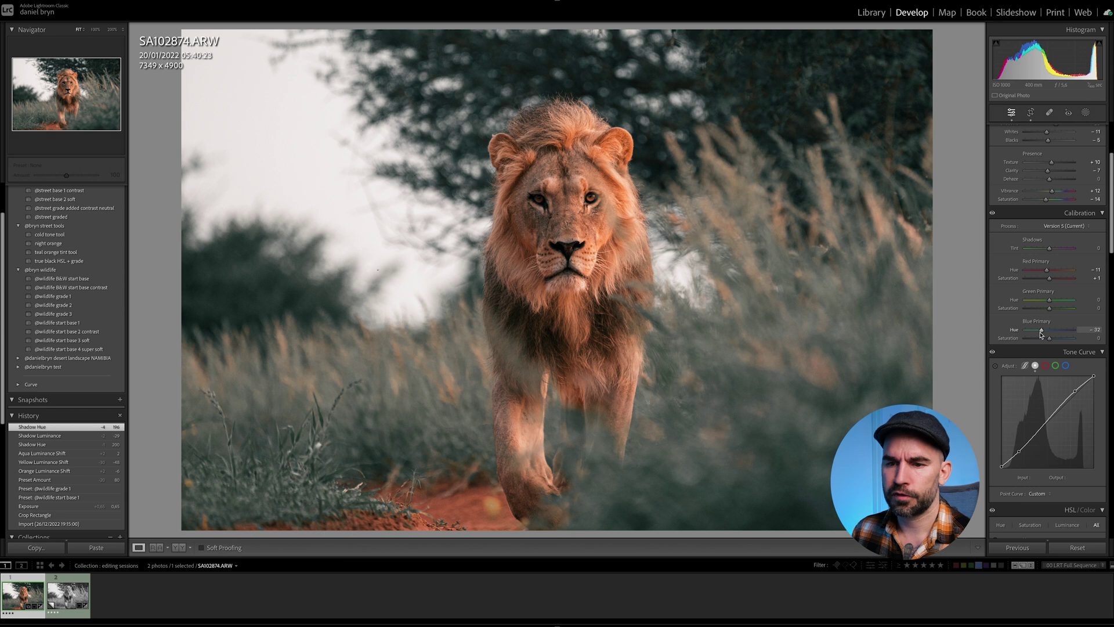
{"action": "left_click_drag", "start_coordinate": [1041, 335], "coordinate": [1050, 275]}
Compare the before and after versions side by side, examining the lion's face up close.
{"action": "key", "text": "y"}
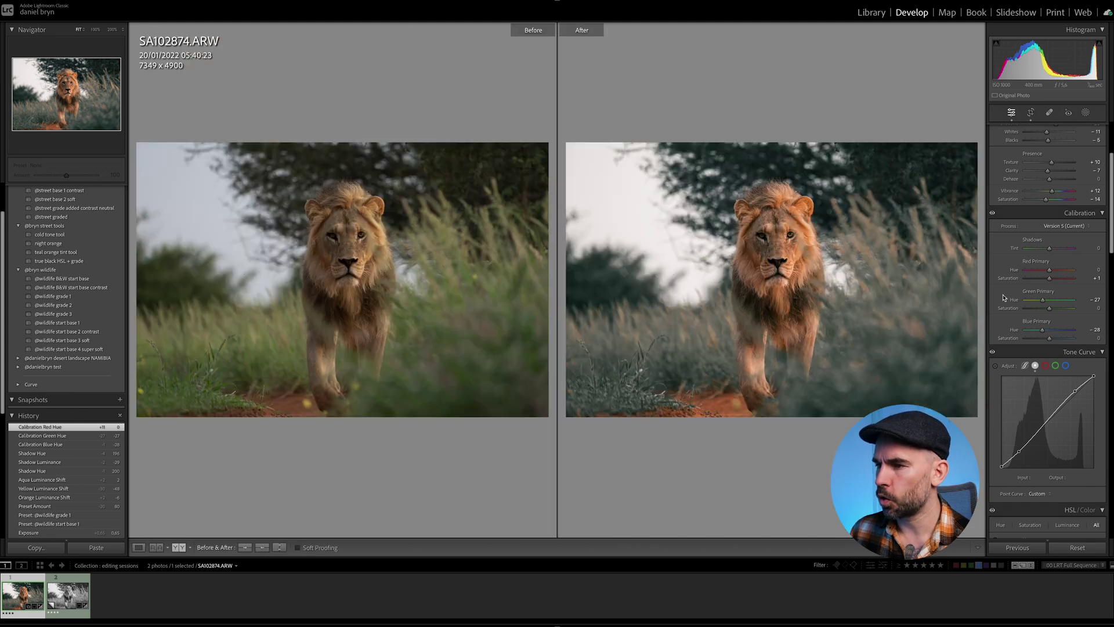
{"action": "left_click", "coordinate": [352, 258]}
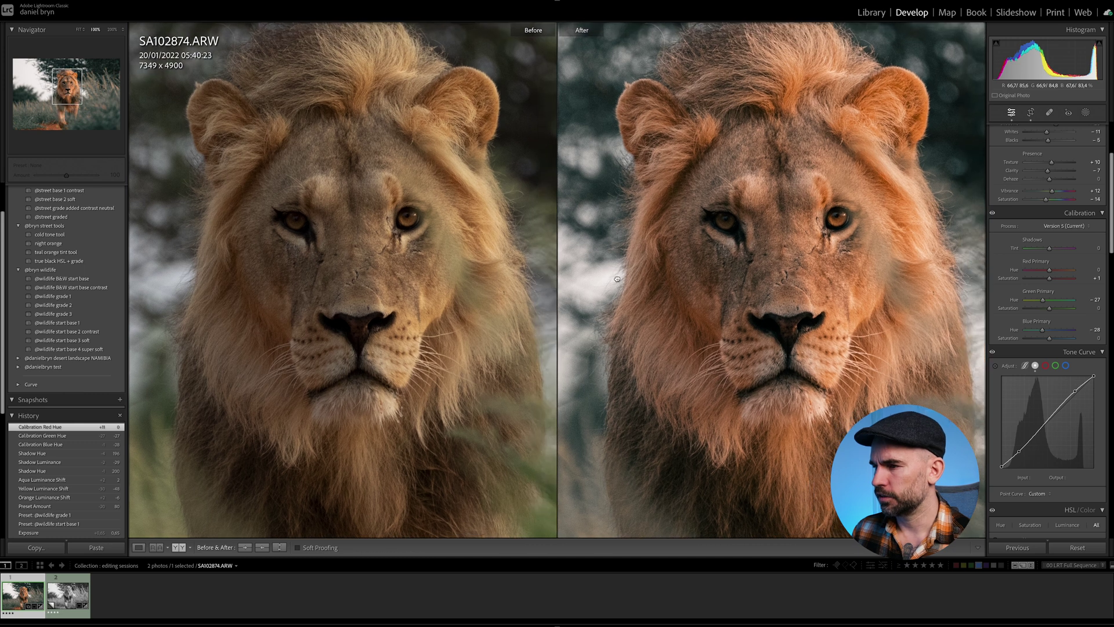
{"action": "key", "text": "y"}
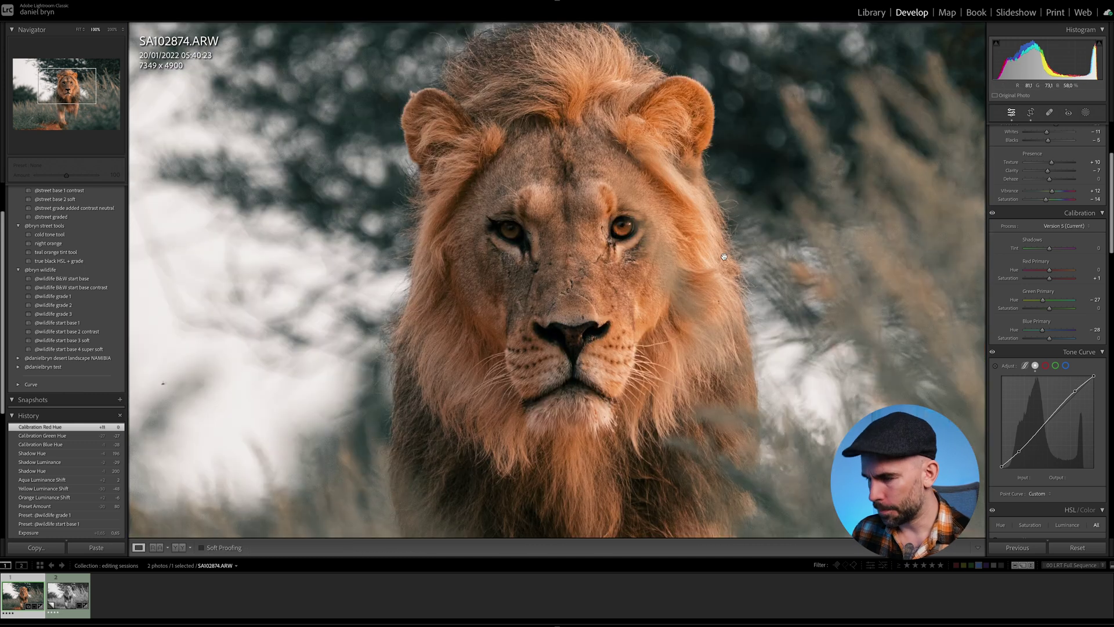
{"action": "left_click", "coordinate": [601, 240]}
In the color grading, reset the midtones' luminance to 0 and raise the highlights' luminance to 34.
{"action": "scroll", "coordinate": [1059, 313], "scroll_direction": "down", "scroll_amount": 8}
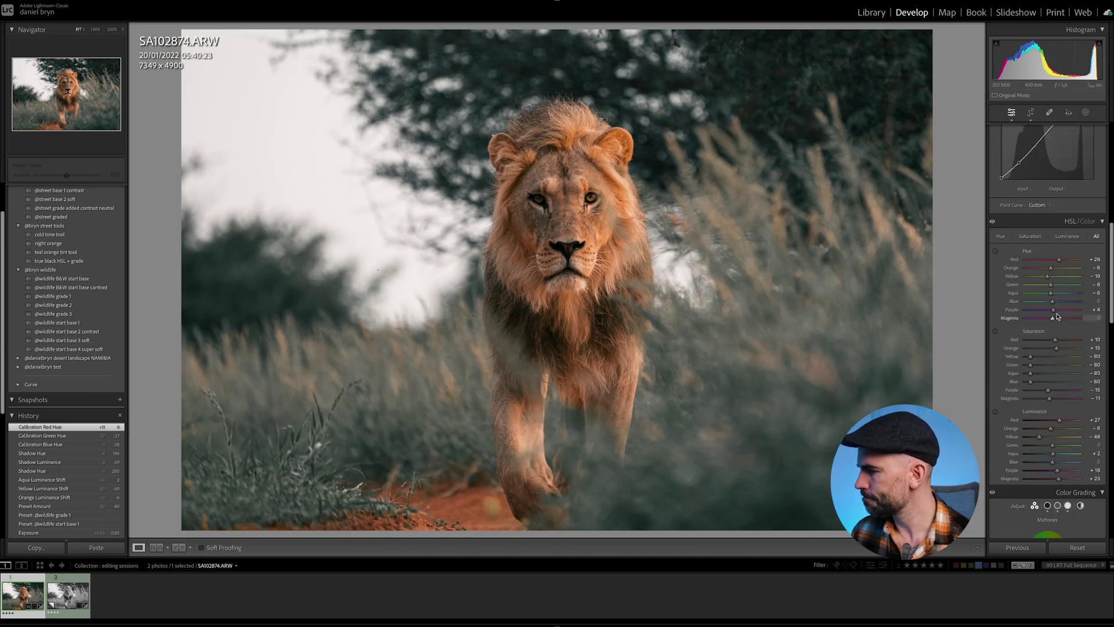
{"action": "scroll", "coordinate": [1060, 365], "scroll_direction": "down", "scroll_amount": 2}
{"action": "left_click_drag", "start_coordinate": [1048, 400], "coordinate": [1049, 400]}
{"action": "double_click", "coordinate": [1049, 400]}
{"action": "left_click_drag", "start_coordinate": [1081, 474], "coordinate": [1084, 480]}
{"action": "left_click_drag", "start_coordinate": [592, 209], "coordinate": [594, 210]}
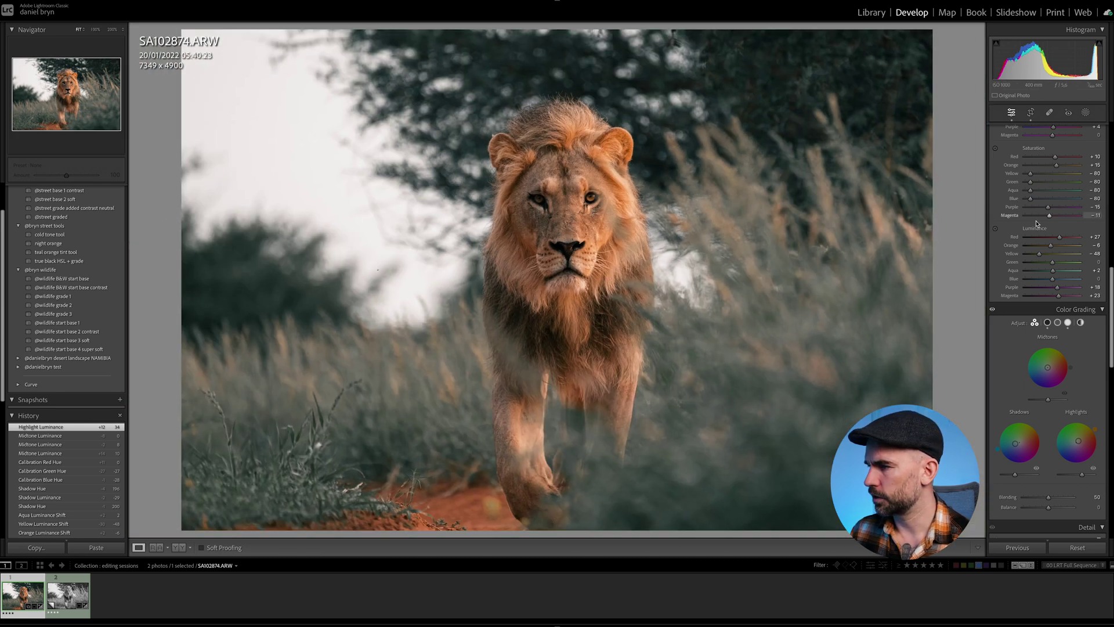
Set the HSL green hue to -24 and the green luminance to -12 to refine the grass tones.
{"action": "scroll", "coordinate": [1031, 219], "scroll_direction": "up", "scroll_amount": 6}
{"action": "scroll", "coordinate": [1057, 250], "scroll_direction": "down", "scroll_amount": 6}
{"action": "left_click_drag", "start_coordinate": [1052, 254], "coordinate": [1035, 255]}
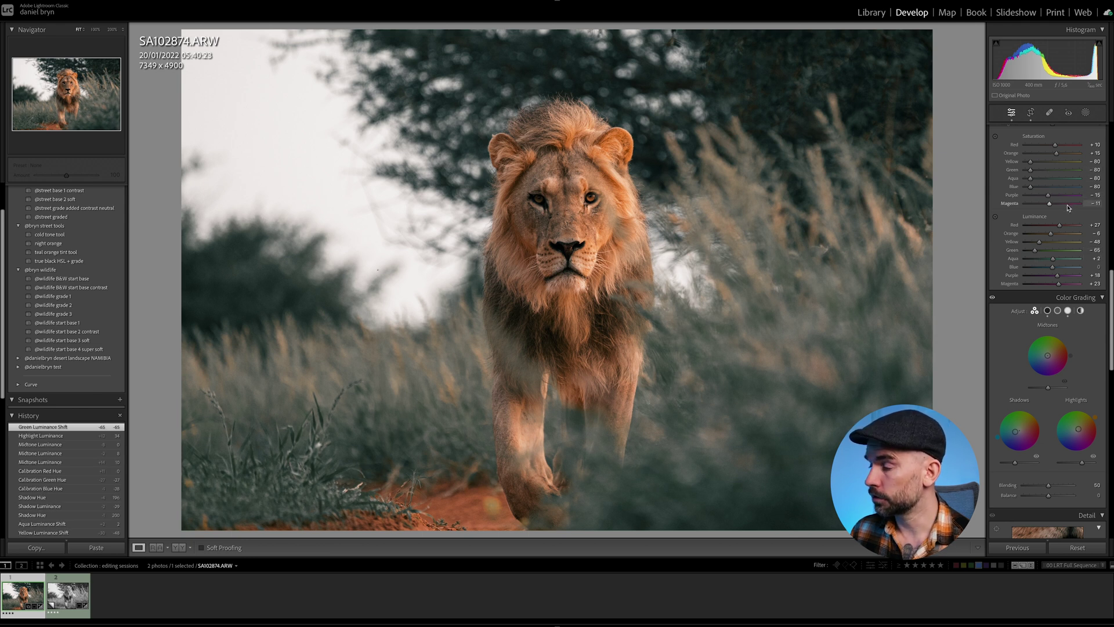
{"action": "scroll", "coordinate": [1057, 197], "scroll_direction": "up", "scroll_amount": 4}
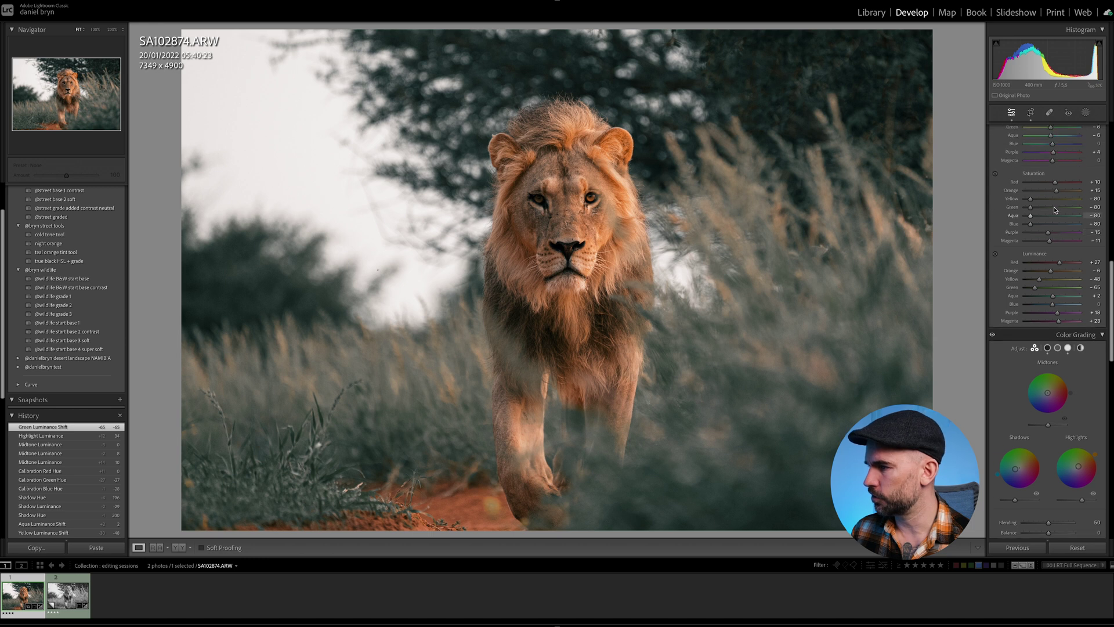
{"action": "mouse_move", "coordinate": [1049, 210]}
{"action": "left_mouse_down"}
{"action": "mouse_move", "coordinate": [1026, 209]}
{"action": "mouse_move", "coordinate": [1047, 218]}
{"action": "left_mouse_up"}
{"action": "mouse_move", "coordinate": [1042, 371]}
{"action": "left_mouse_down"}
{"action": "mouse_move", "coordinate": [1027, 371]}
{"action": "mouse_move", "coordinate": [1063, 376]}
{"action": "mouse_move", "coordinate": [1048, 378]}
{"action": "left_mouse_up"}
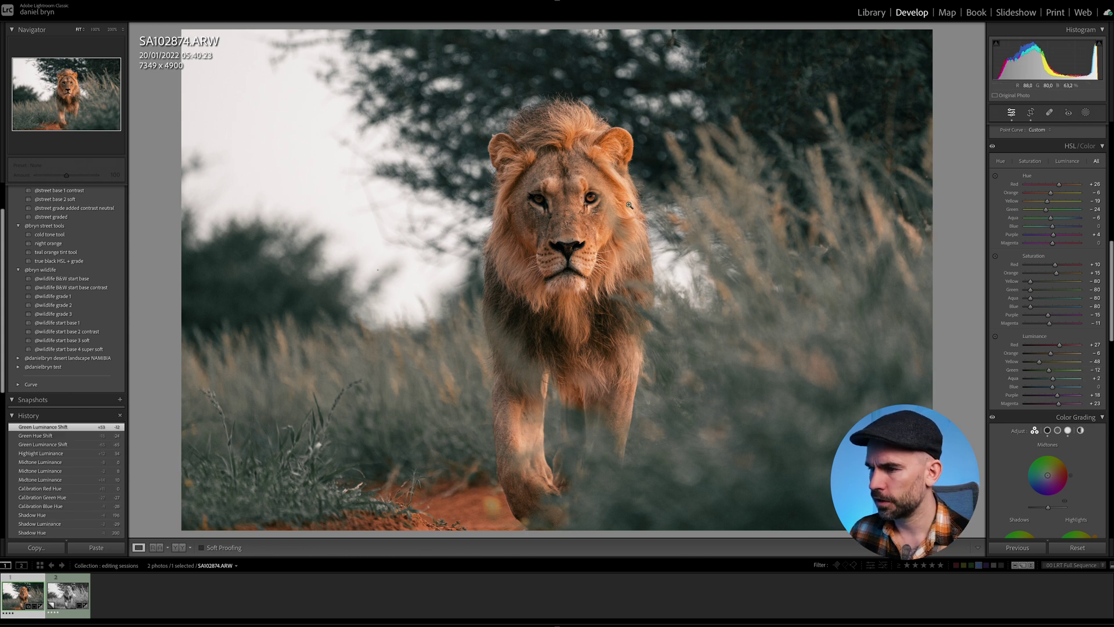
Examine the lion's eyes and face up close and review the basic tone settings.
{"action": "left_click", "coordinate": [592, 204]}
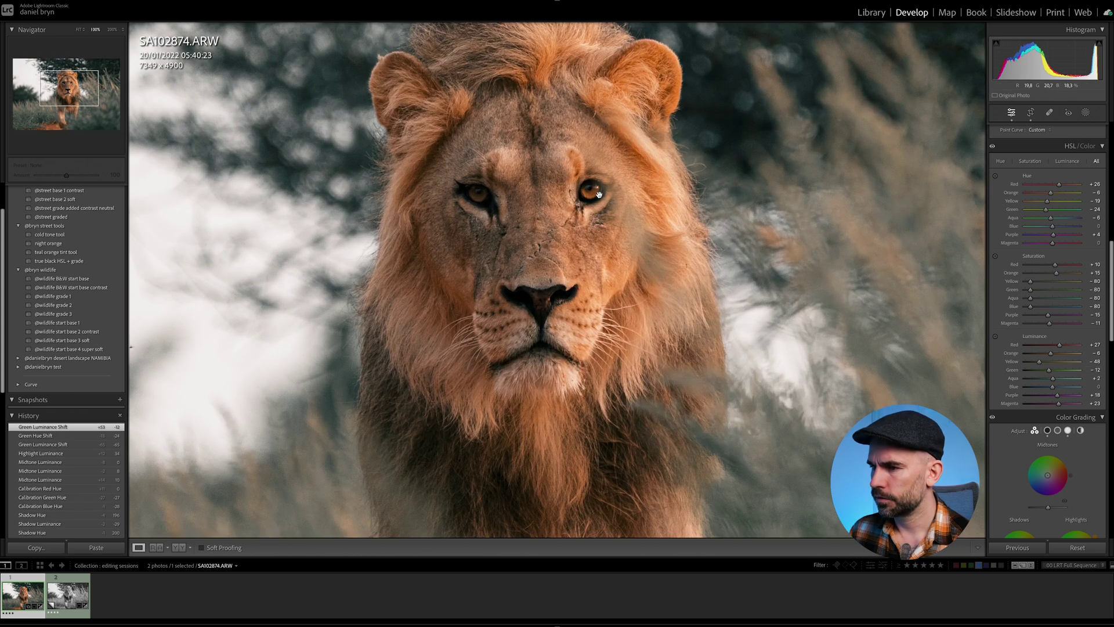
{"action": "left_click", "coordinate": [599, 197]}
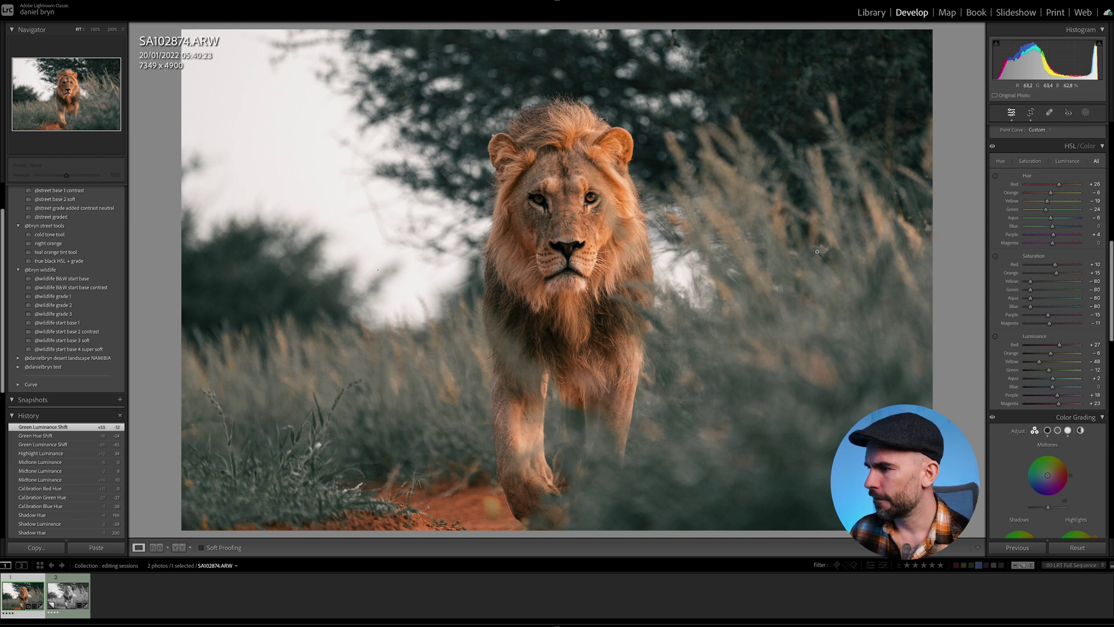
{"action": "scroll", "coordinate": [1062, 240], "scroll_direction": "up", "scroll_amount": 7}
{"action": "scroll", "coordinate": [1062, 240], "scroll_direction": "up", "scroll_amount": 2}
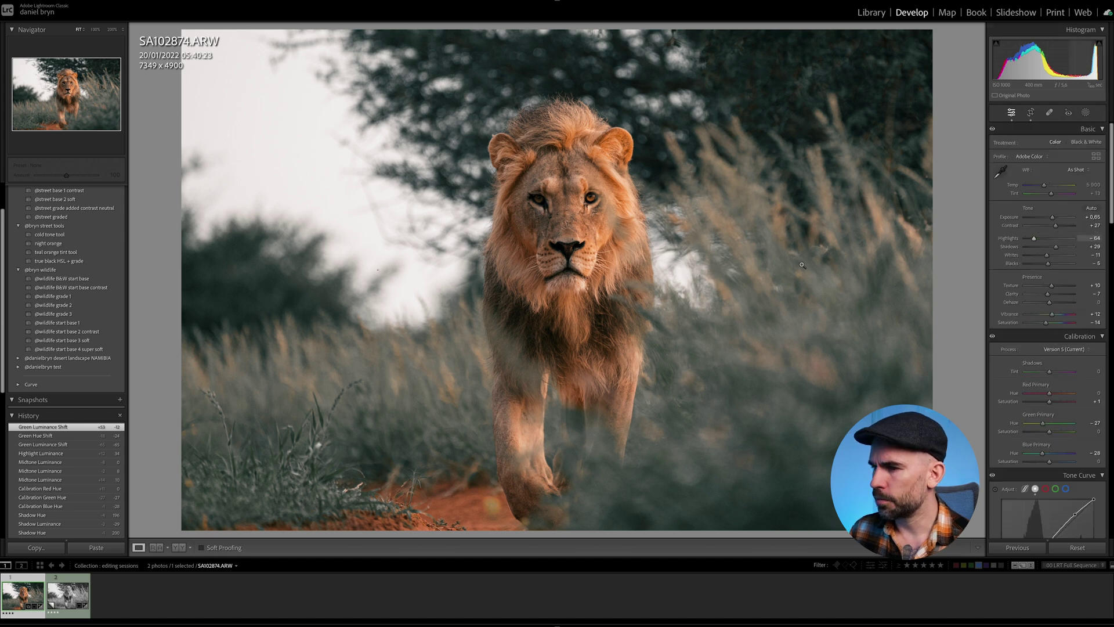
{"action": "left_click", "coordinate": [589, 198]}
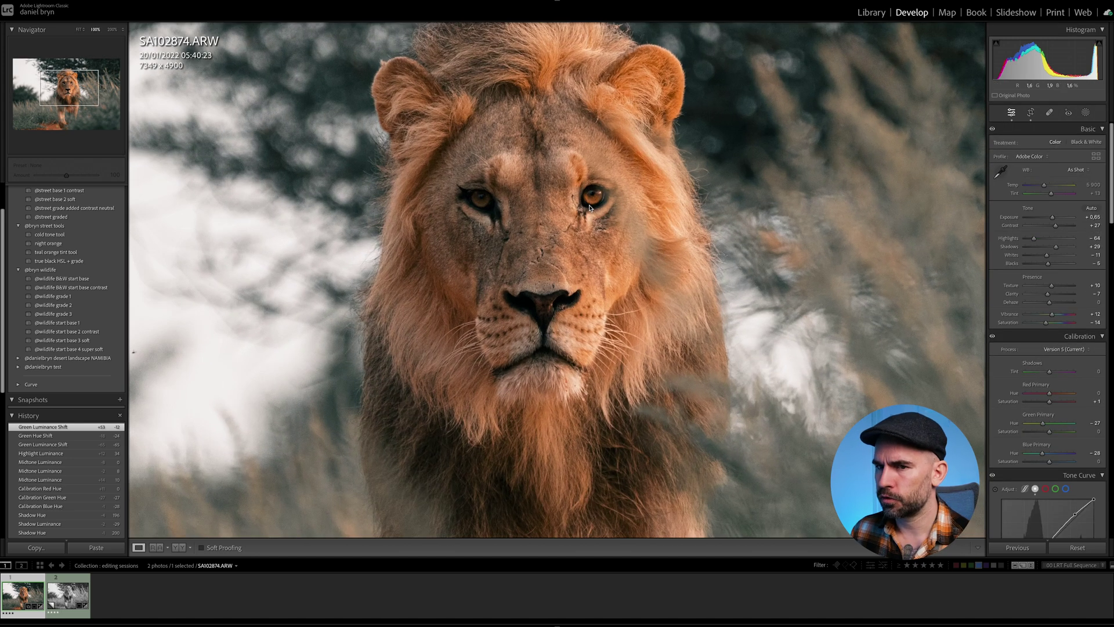
{"action": "left_click", "coordinate": [590, 207]}
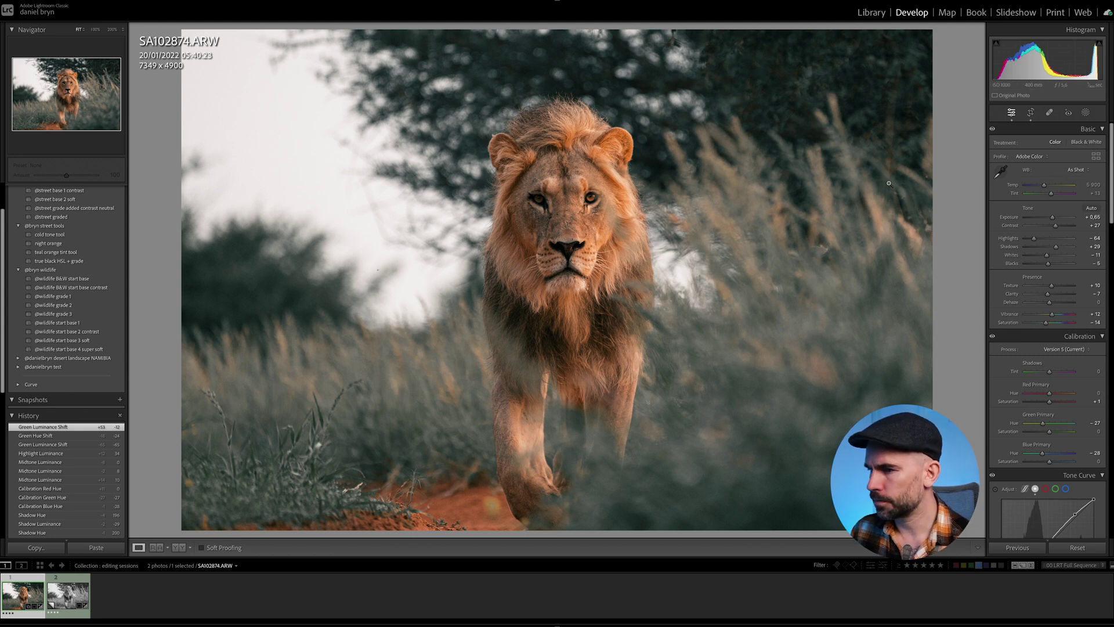
Mask the lion with Select Subject and set exposure to 0.09, contrast to 17, highlights to 14 and shadows to 18.
{"action": "left_click", "coordinate": [1086, 114]}
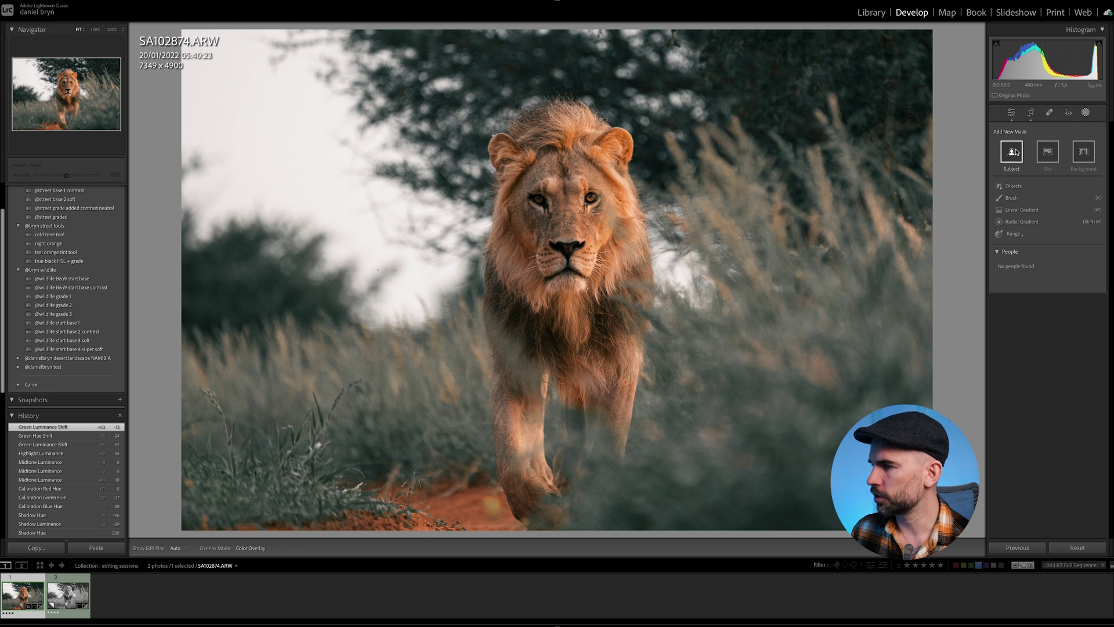
{"action": "left_click", "coordinate": [1022, 160]}
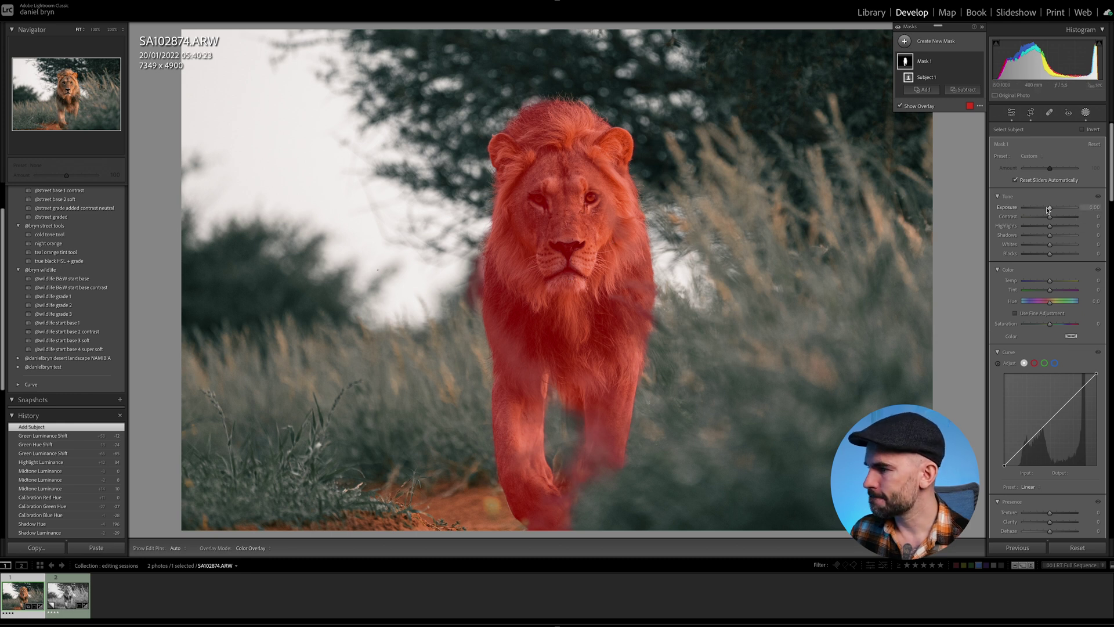
{"action": "left_click_drag", "start_coordinate": [1054, 210], "coordinate": [1054, 211]}
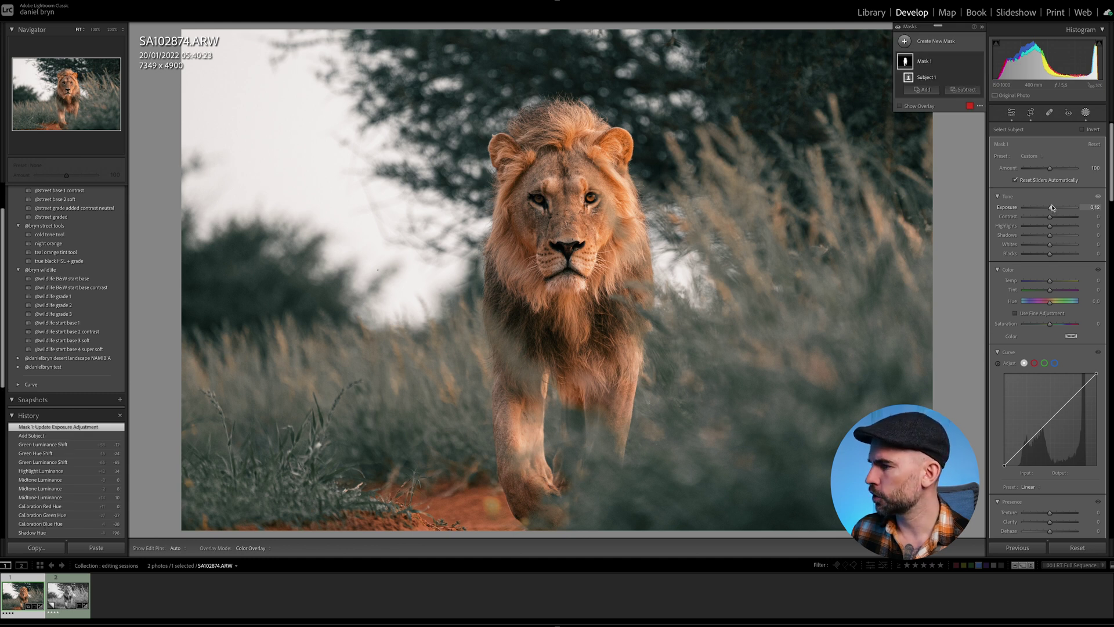
{"action": "left_click_drag", "start_coordinate": [1051, 217], "coordinate": [1052, 209]}
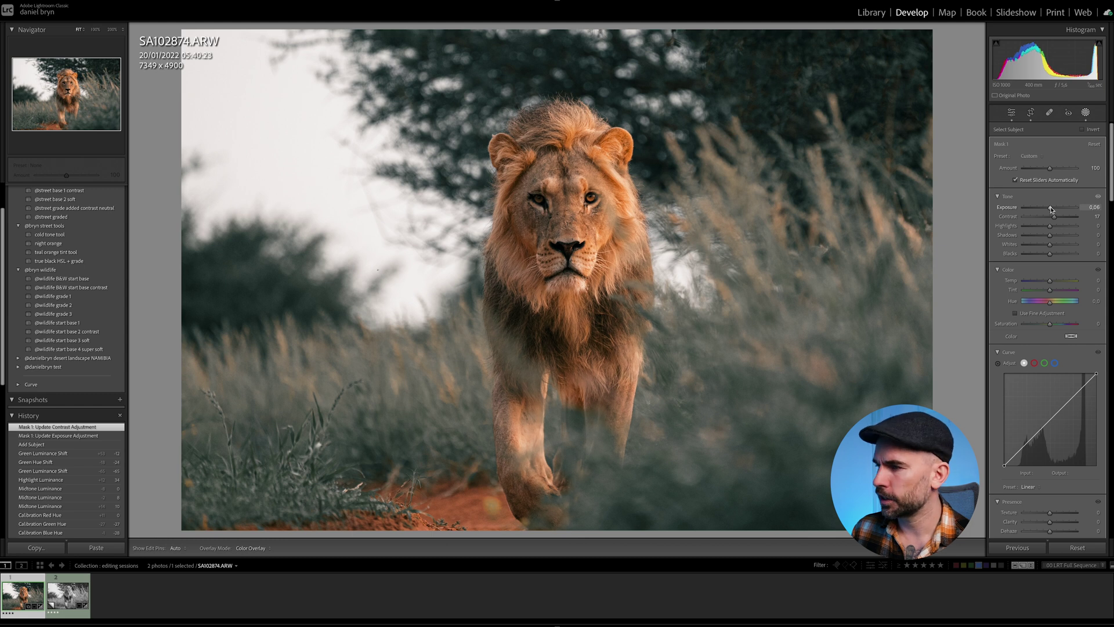
{"action": "left_click_drag", "start_coordinate": [1052, 210], "coordinate": [1054, 242]}
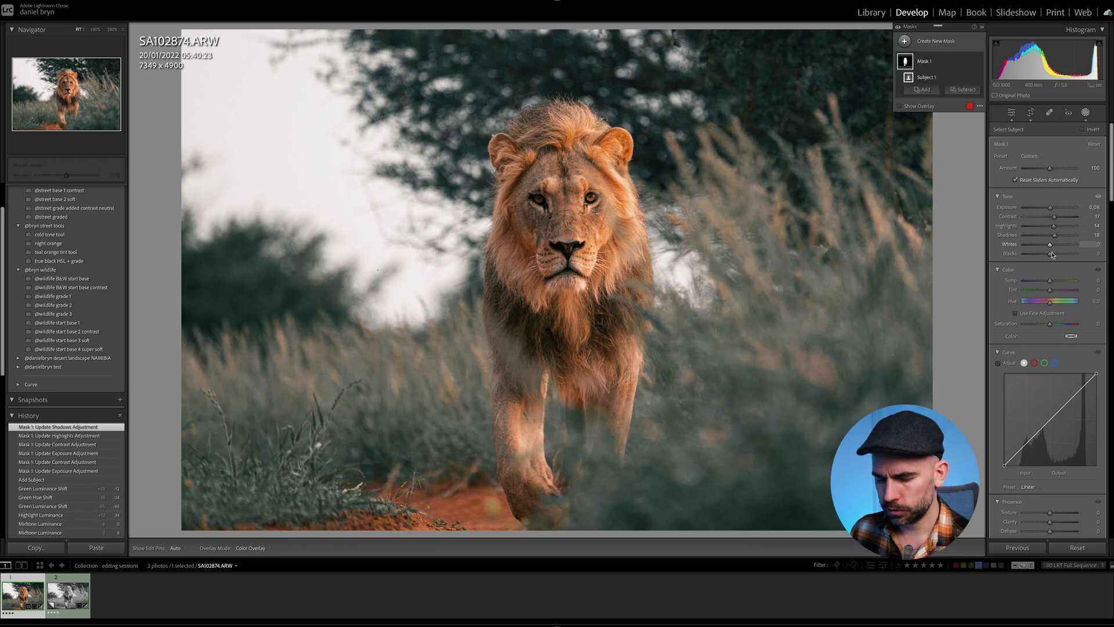
Compare the before and after versions side by side and inspect the lion's face at 200%.
{"action": "key", "text": "y"}
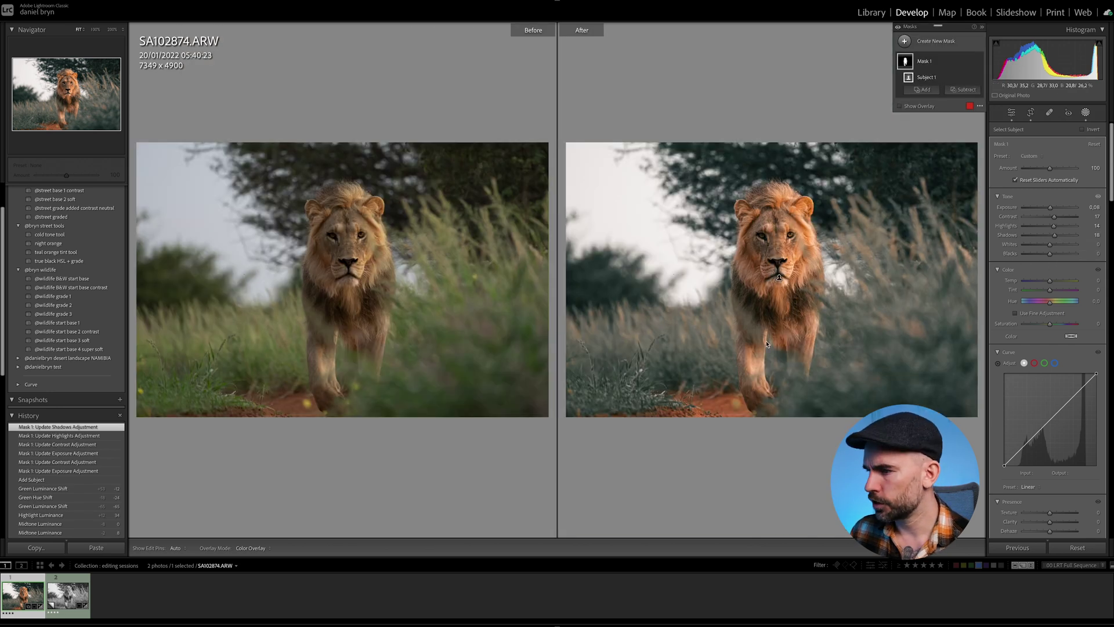
{"action": "key", "text": "y"}
{"action": "key", "text": "shift+w"}
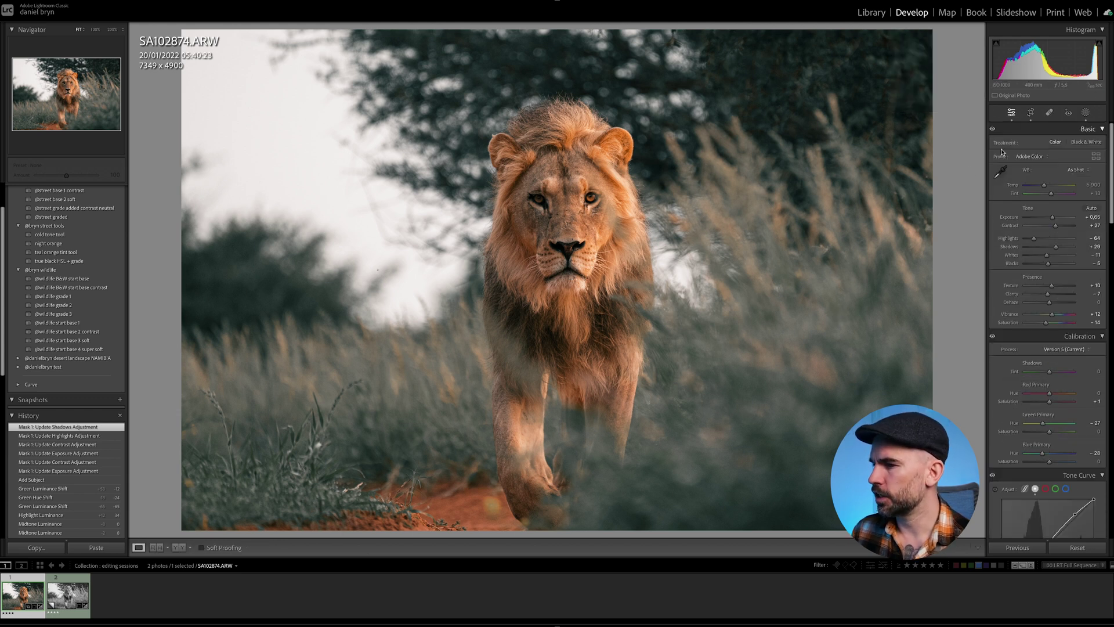
{"action": "left_click_drag", "start_coordinate": [564, 198], "coordinate": [533, 222]}
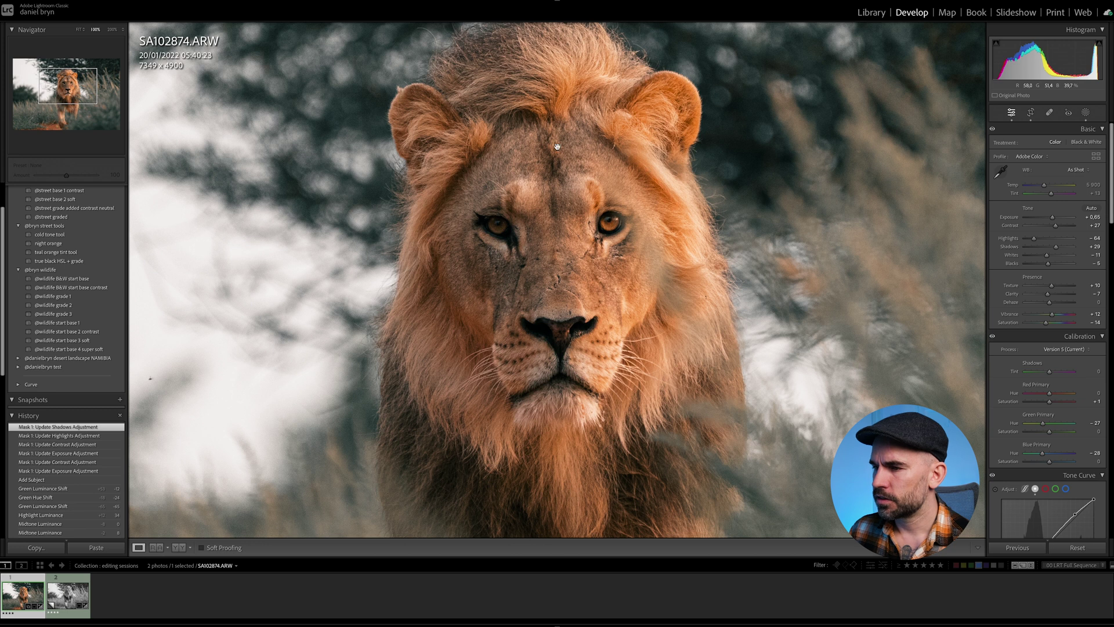
{"action": "left_click", "coordinate": [112, 29]}
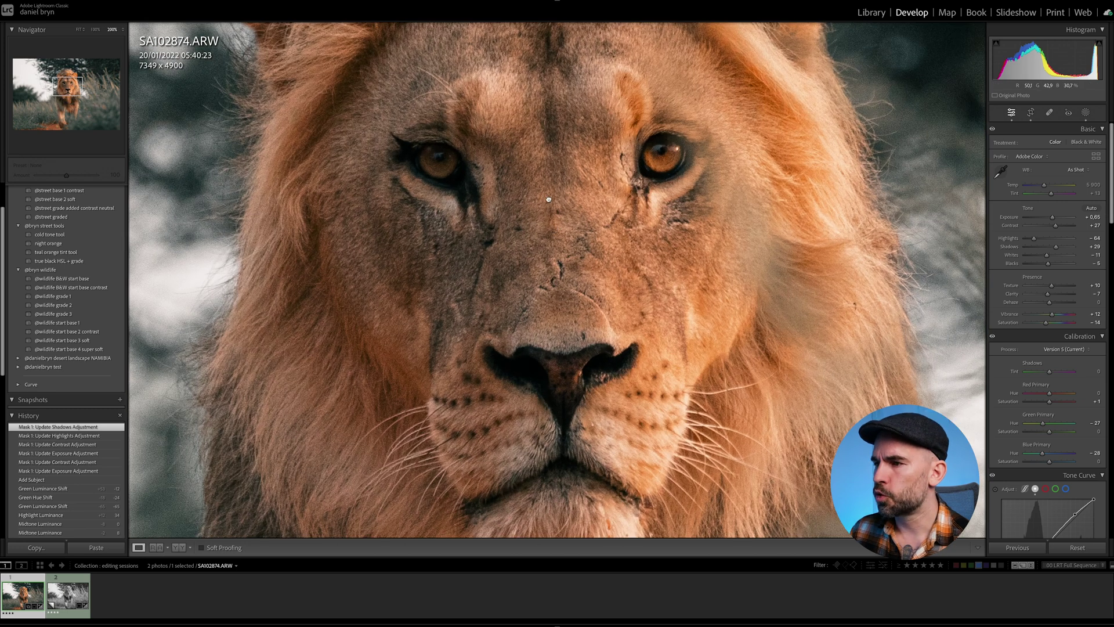
{"action": "left_click", "coordinate": [1086, 113]}
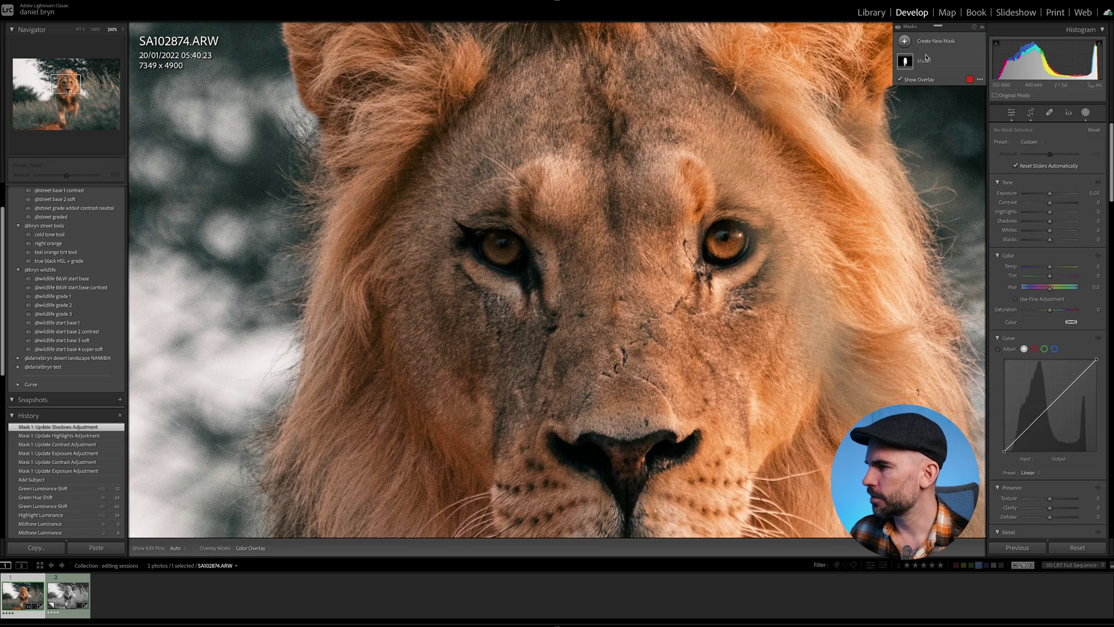
{"action": "left_click", "coordinate": [905, 41]}
{"action": "left_click", "coordinate": [945, 122]}
{"action": "left_click_drag", "start_coordinate": [488, 248], "coordinate": [501, 257]}
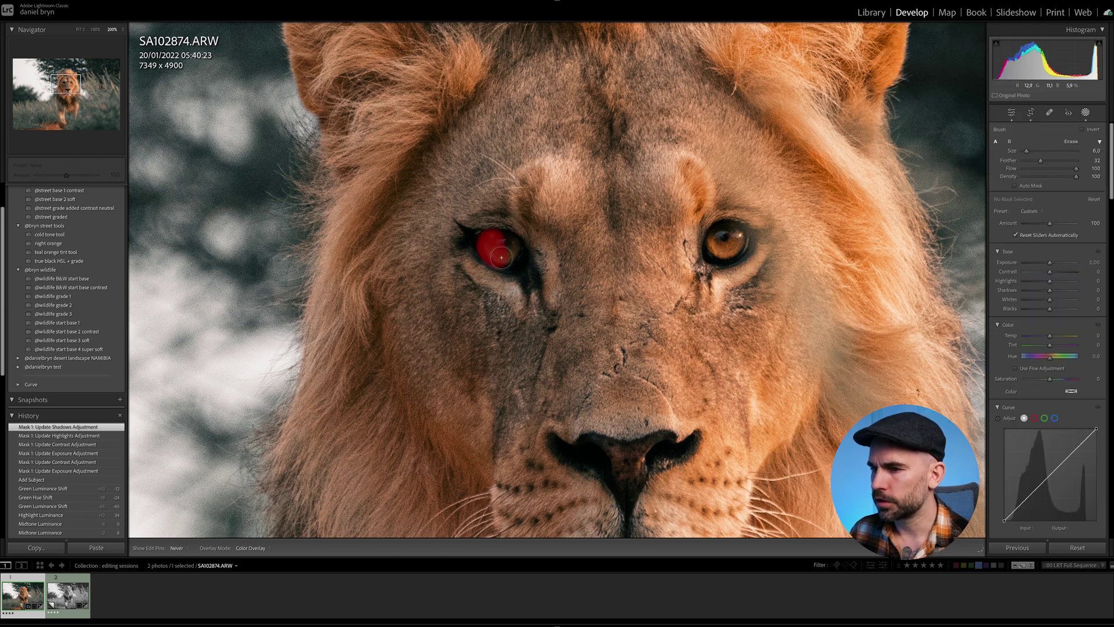
{"action": "key", "text": "ctrl+z"}
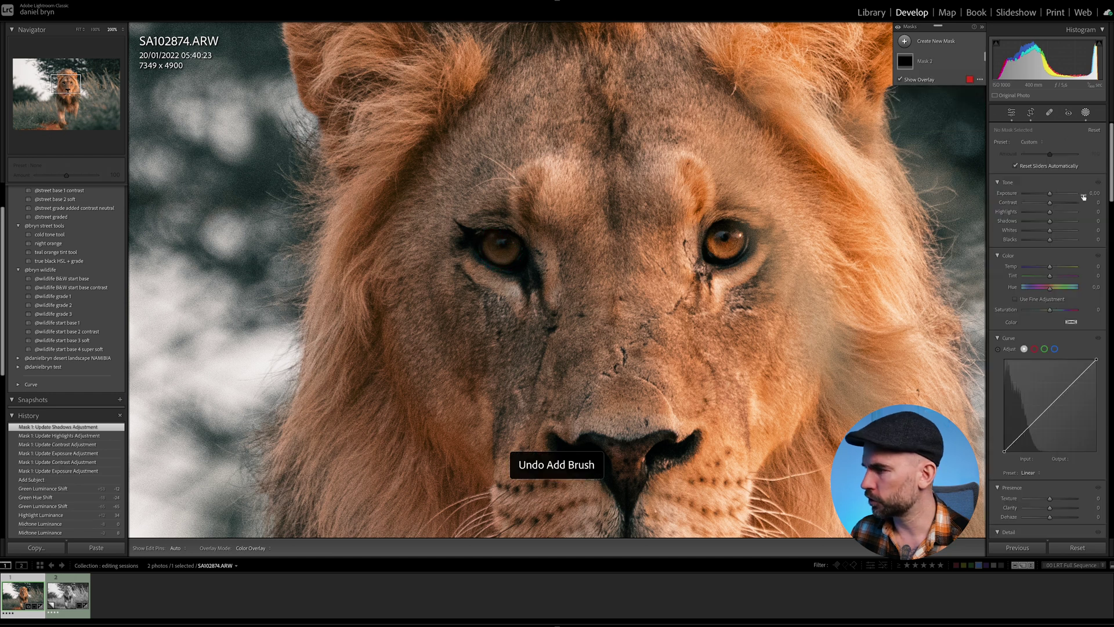
Start a new brush mask with size 4, feather 56, flow 41 and density 41.
{"action": "left_click", "coordinate": [905, 41]}
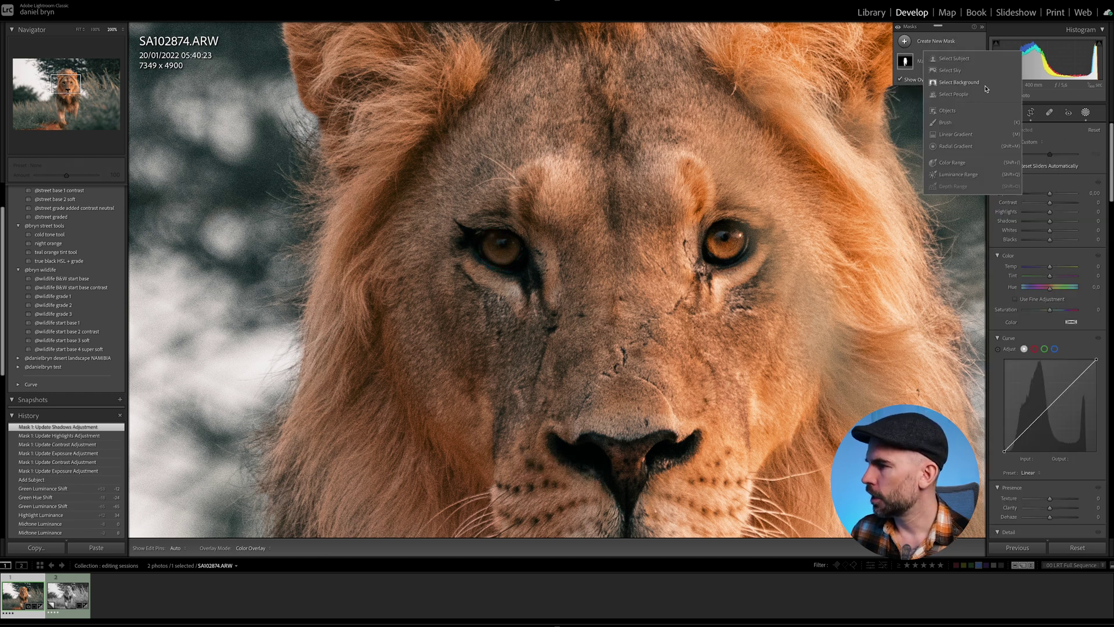
{"action": "left_click", "coordinate": [950, 123]}
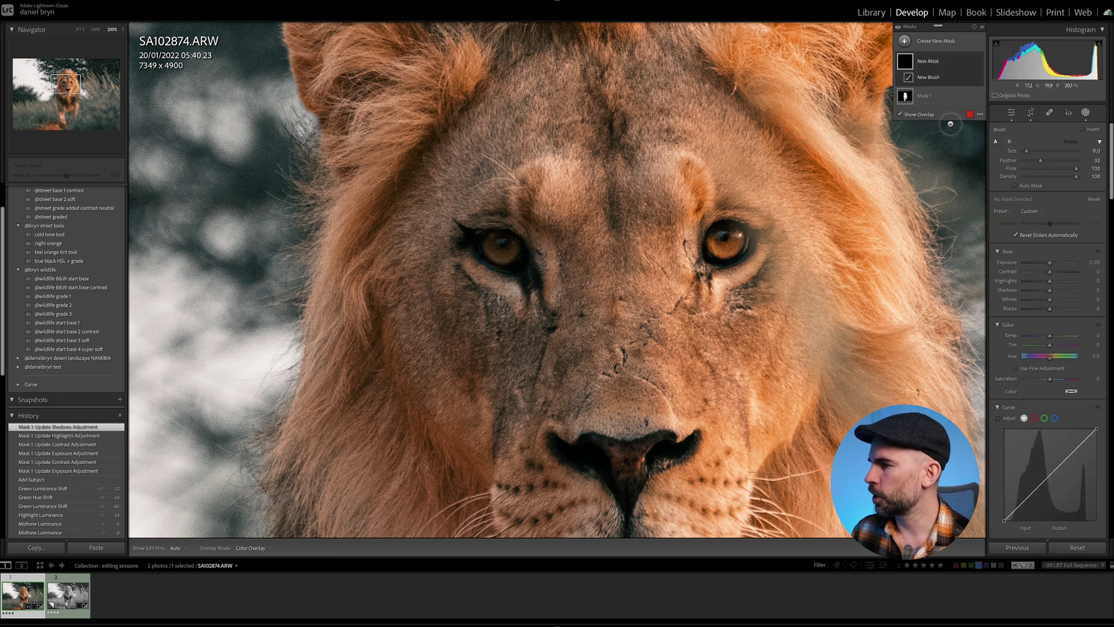
{"action": "left_click_drag", "start_coordinate": [1043, 172], "coordinate": [1049, 177]}
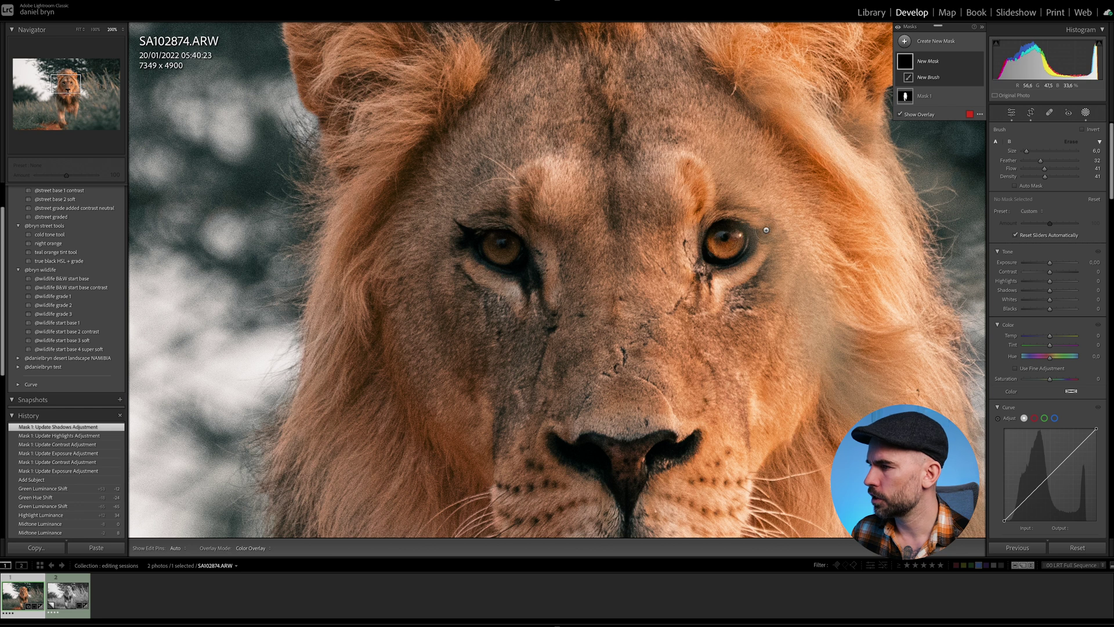
{"action": "left_click_drag", "start_coordinate": [1040, 160], "coordinate": [1050, 164]}
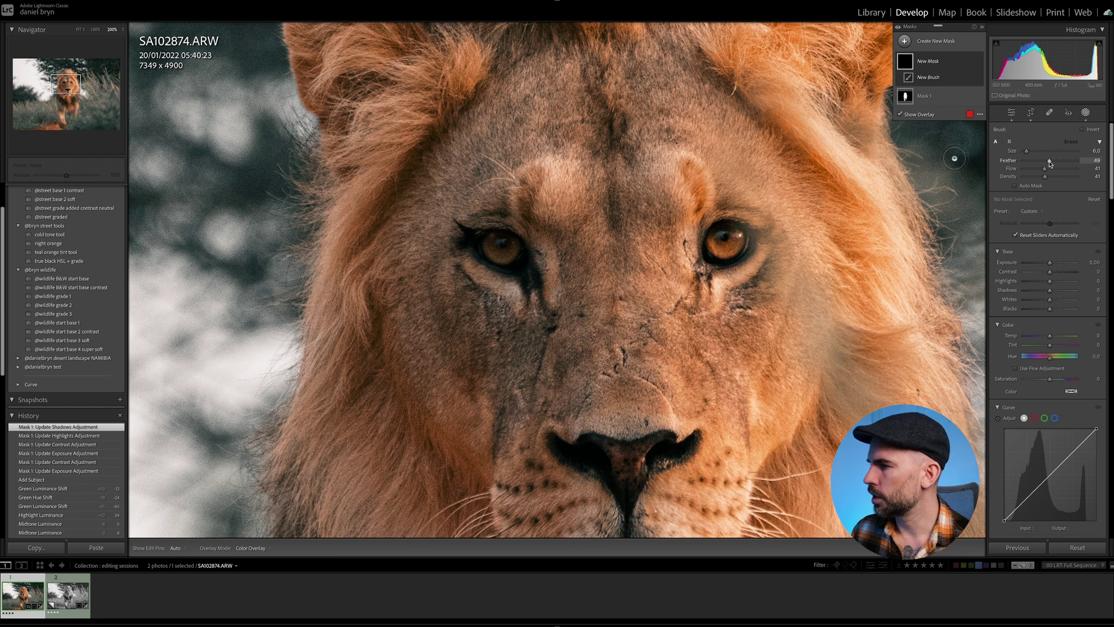
{"action": "scroll", "coordinate": [722, 234], "scroll_direction": "down", "scroll_amount": 4}
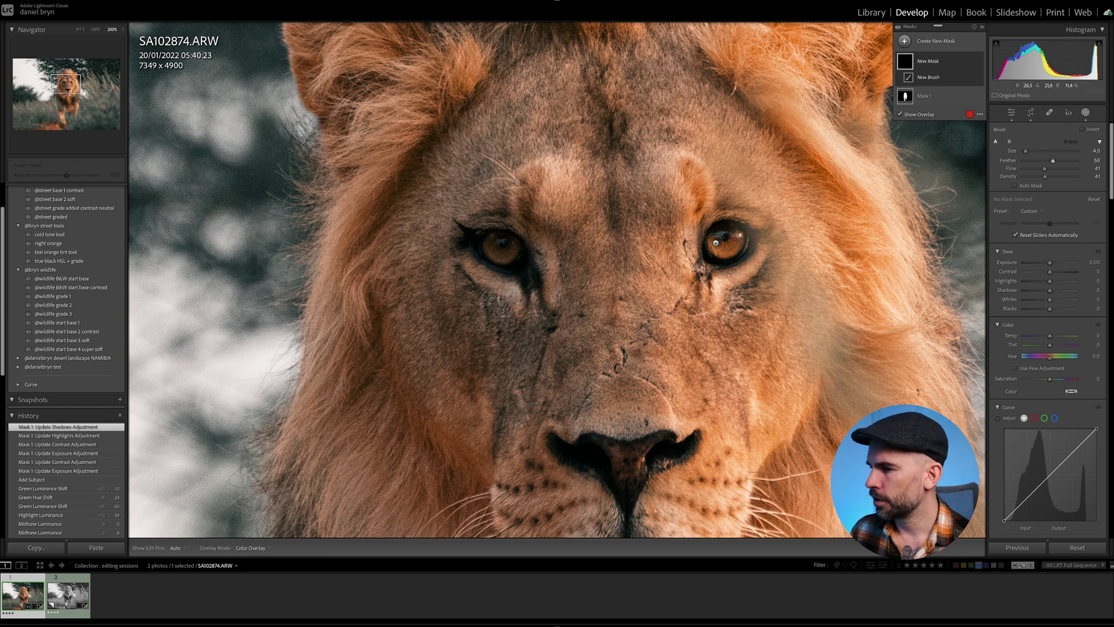
Brush the mask over both of the lion's eyes and raise its exposure to 0.73.
{"action": "key", "text": "h"}
{"action": "mouse_move", "coordinate": [722, 234]}
{"action": "left_mouse_down"}
{"action": "mouse_move", "coordinate": [737, 244]}
{"action": "mouse_move", "coordinate": [713, 251]}
{"action": "mouse_move", "coordinate": [720, 260]}
{"action": "mouse_move", "coordinate": [735, 240]}
{"action": "left_mouse_up"}
{"action": "mouse_move", "coordinate": [464, 245]}
{"action": "left_mouse_down"}
{"action": "mouse_move", "coordinate": [513, 251]}
{"action": "mouse_move", "coordinate": [488, 257]}
{"action": "mouse_move", "coordinate": [476, 239]}
{"action": "mouse_move", "coordinate": [502, 243]}
{"action": "mouse_move", "coordinate": [527, 280]}
{"action": "mouse_move", "coordinate": [476, 239]}
{"action": "left_mouse_up"}
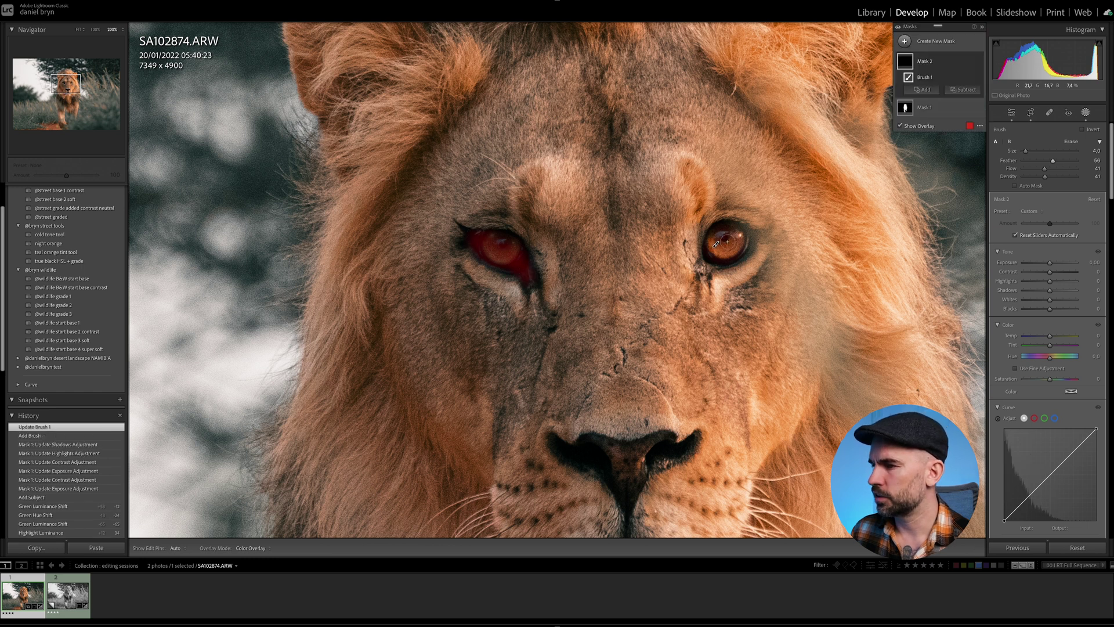
{"action": "mouse_move", "coordinate": [716, 244]}
{"action": "left_mouse_down"}
{"action": "mouse_move", "coordinate": [709, 254]}
{"action": "mouse_move", "coordinate": [739, 234]}
{"action": "left_mouse_up"}
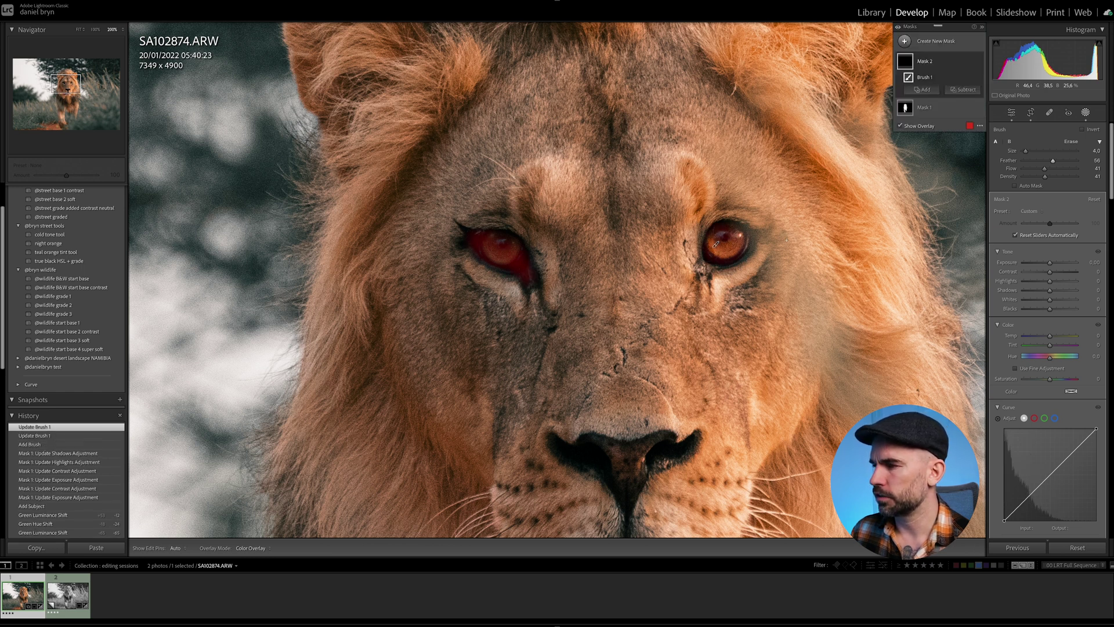
{"action": "left_click_drag", "start_coordinate": [1052, 264], "coordinate": [1056, 268]}
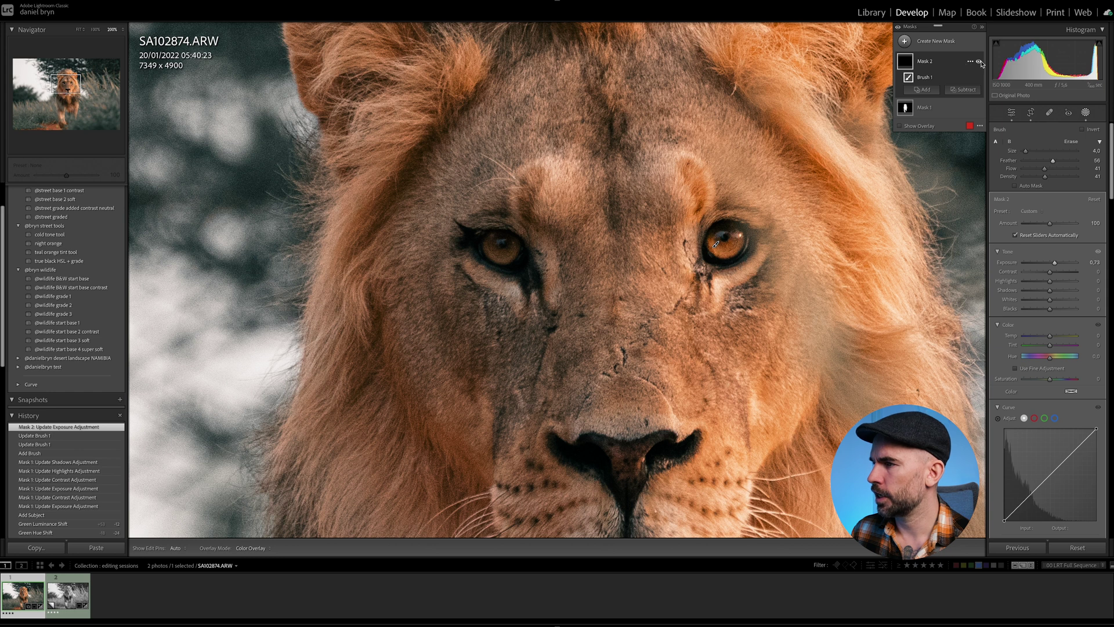
Hide and show the eye mask repeatedly to judge how it brightens the lion's eyes.
{"action": "left_click", "coordinate": [980, 61]}
{"action": "left_click", "coordinate": [979, 62]}
{"action": "left_click", "coordinate": [979, 62]}
{"action": "left_click", "coordinate": [979, 61]}
{"action": "left_click", "coordinate": [979, 62]}
{"action": "left_click", "coordinate": [979, 61]}
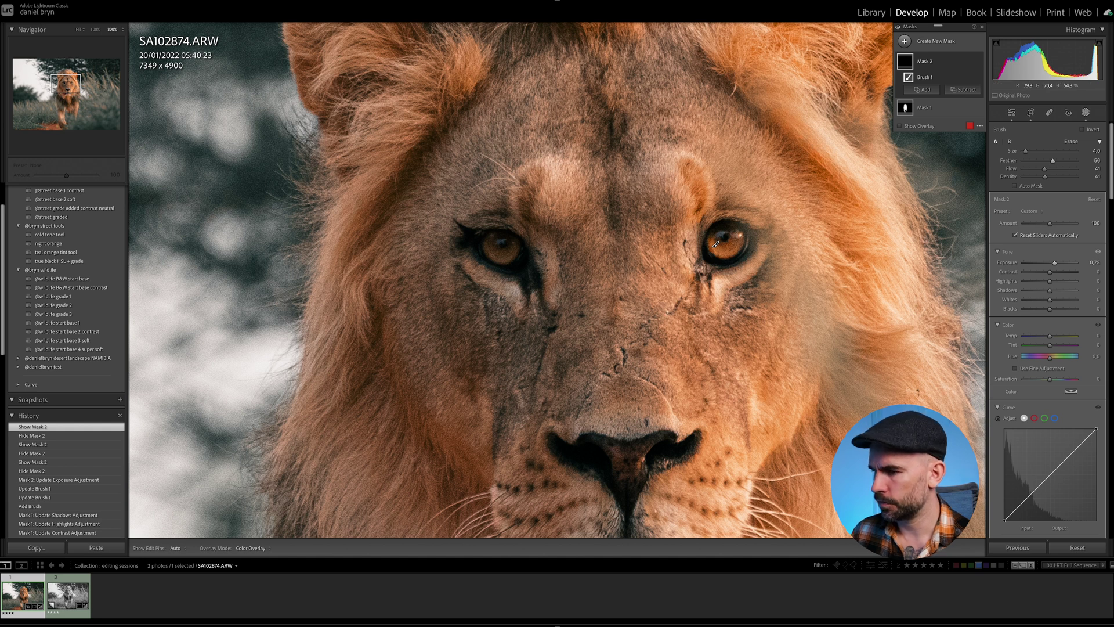
Leave masking and compare the whole photo before and after the edits side by side.
{"action": "key", "text": "shift+w"}
{"action": "left_click", "coordinate": [664, 311]}
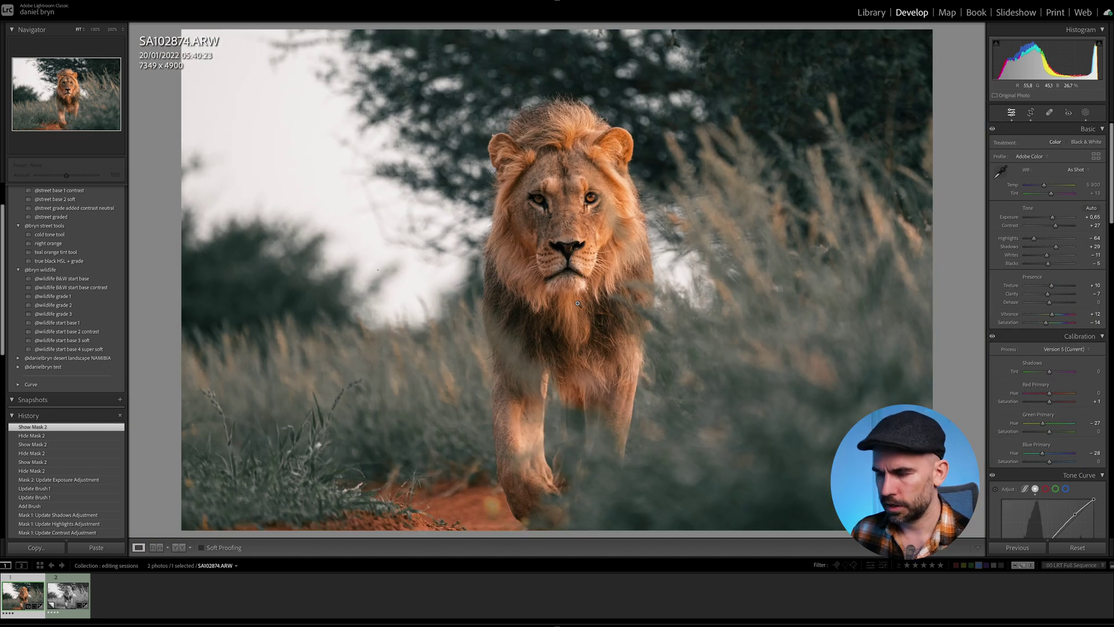
{"action": "key", "text": "y"}
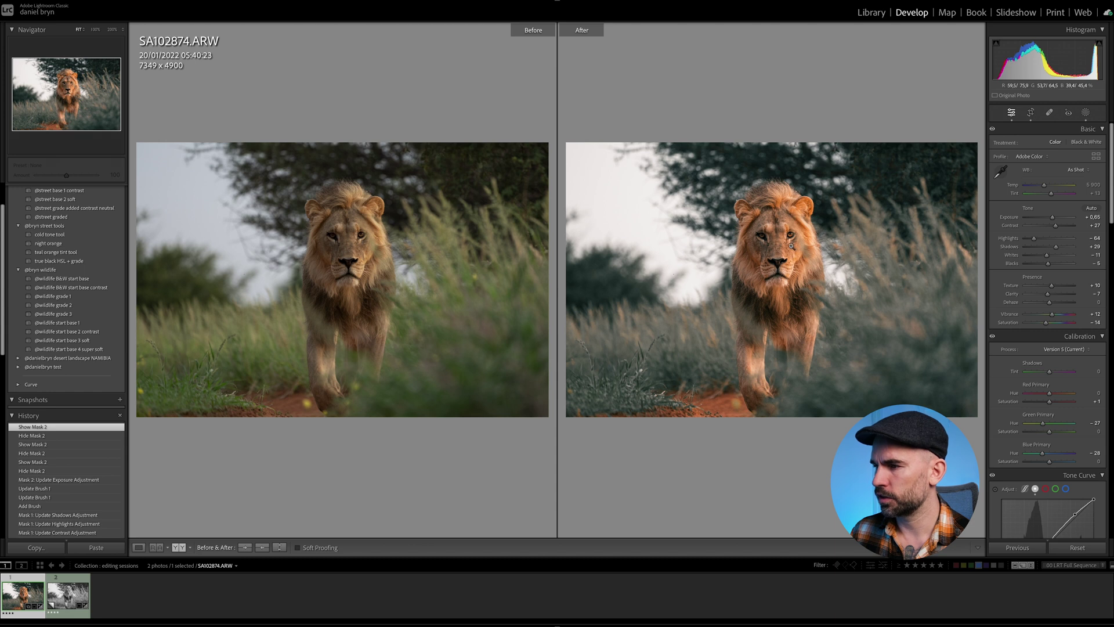
{"action": "key", "text": "y"}
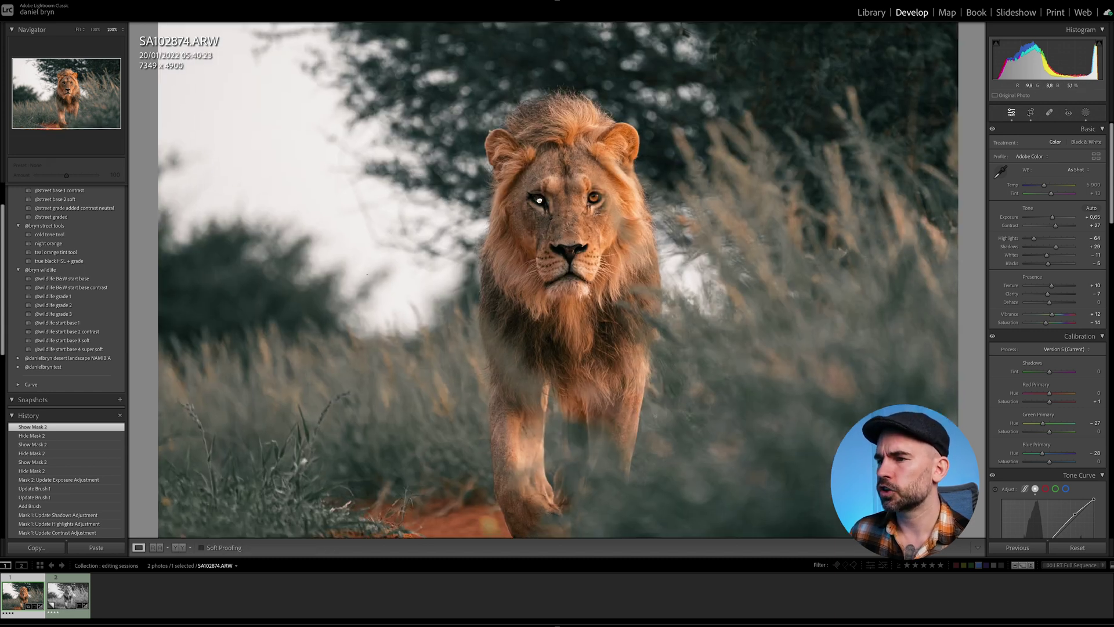
Add a separate brush mask over the darker eye on the image's left side and set its exposure to 0.43.
{"action": "left_click", "coordinate": [531, 222]}
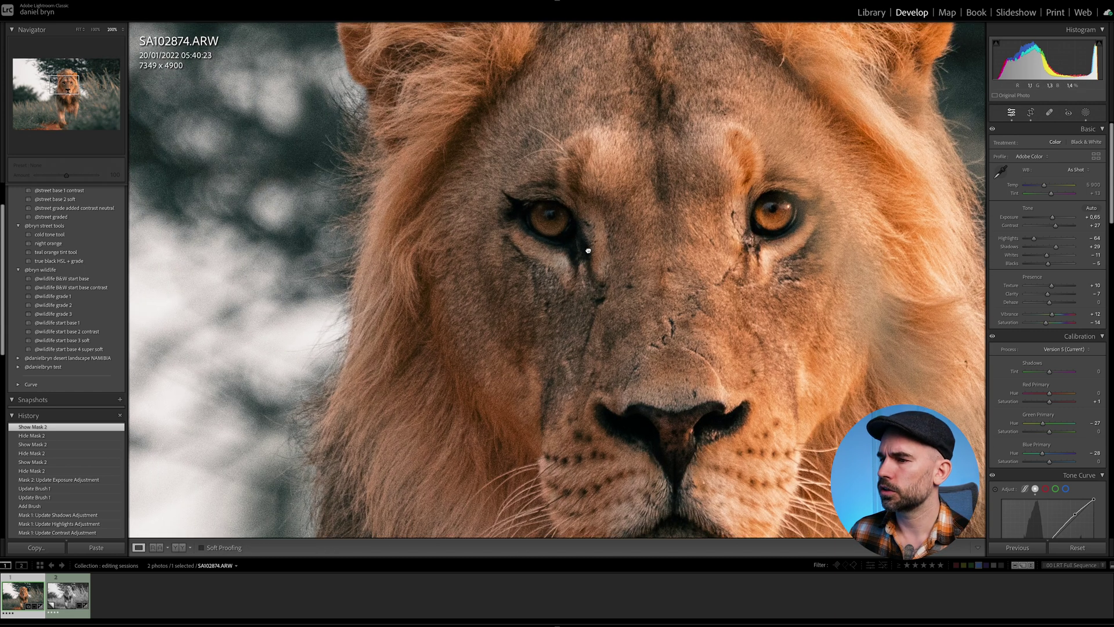
{"action": "left_click", "coordinate": [1086, 112]}
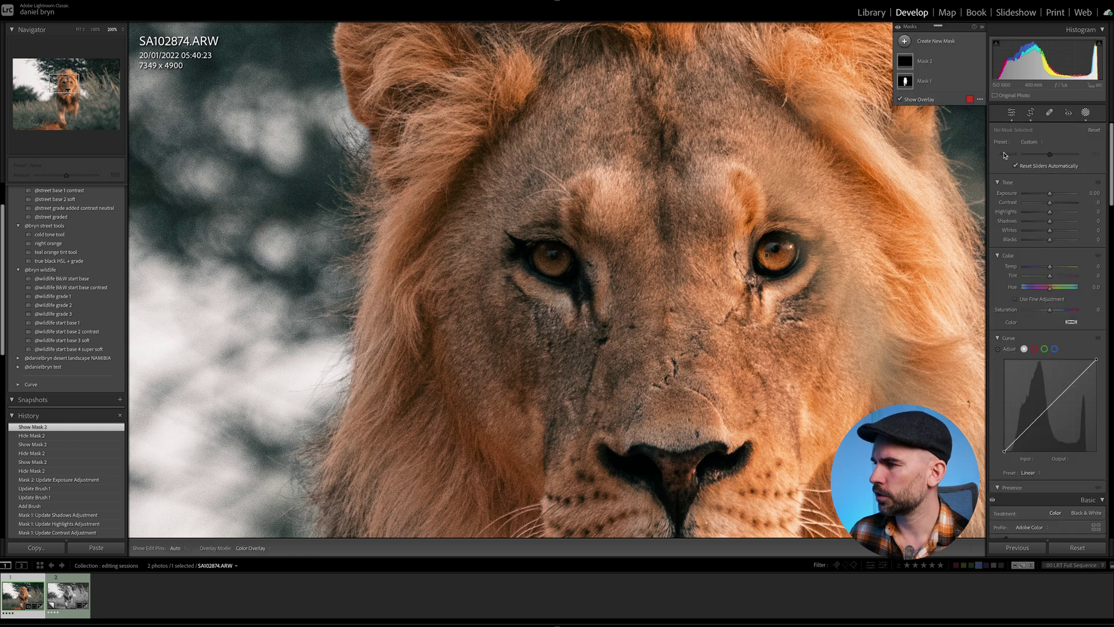
{"action": "left_click", "coordinate": [907, 42]}
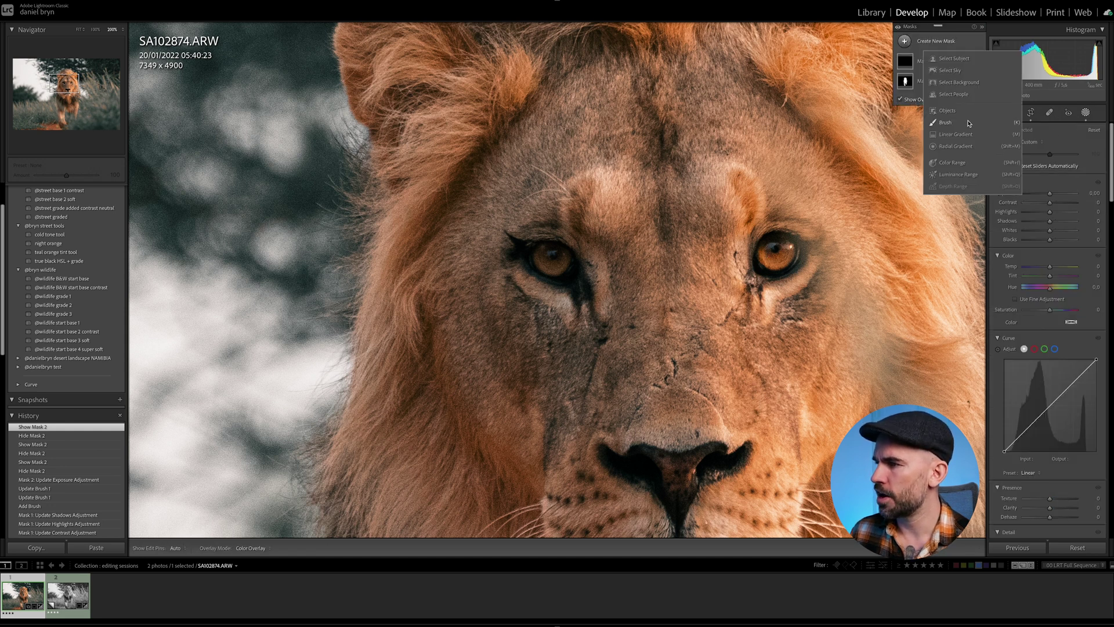
{"action": "left_click", "coordinate": [946, 84]}
{"action": "key", "text": "h"}
{"action": "left_click_drag", "start_coordinate": [556, 264], "coordinate": [513, 239]}
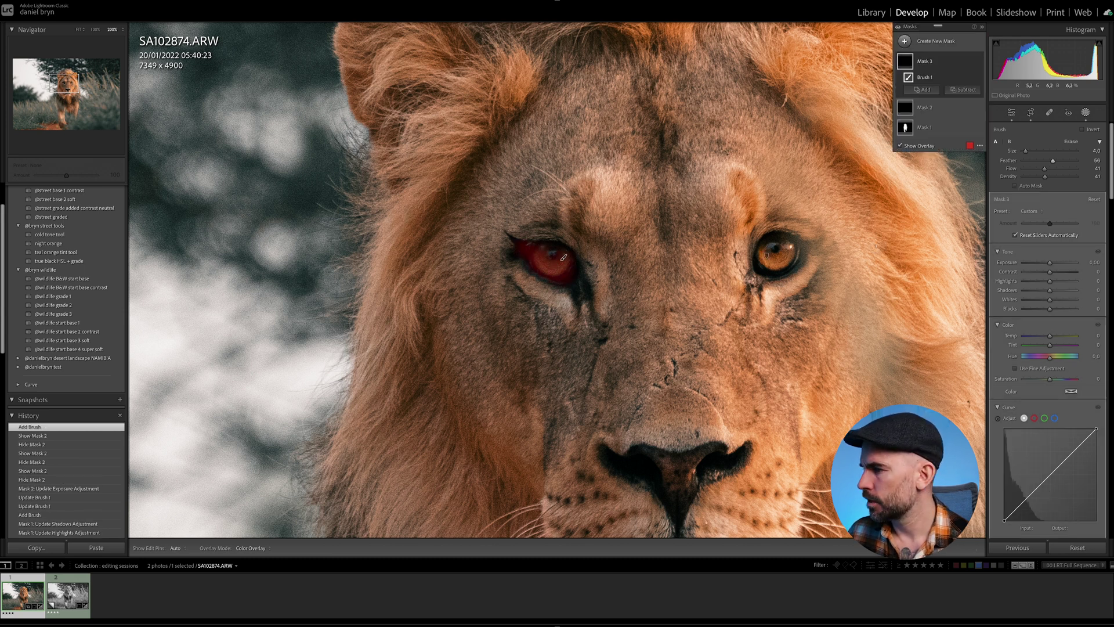
{"action": "left_click_drag", "start_coordinate": [1052, 265], "coordinate": [1054, 266]}
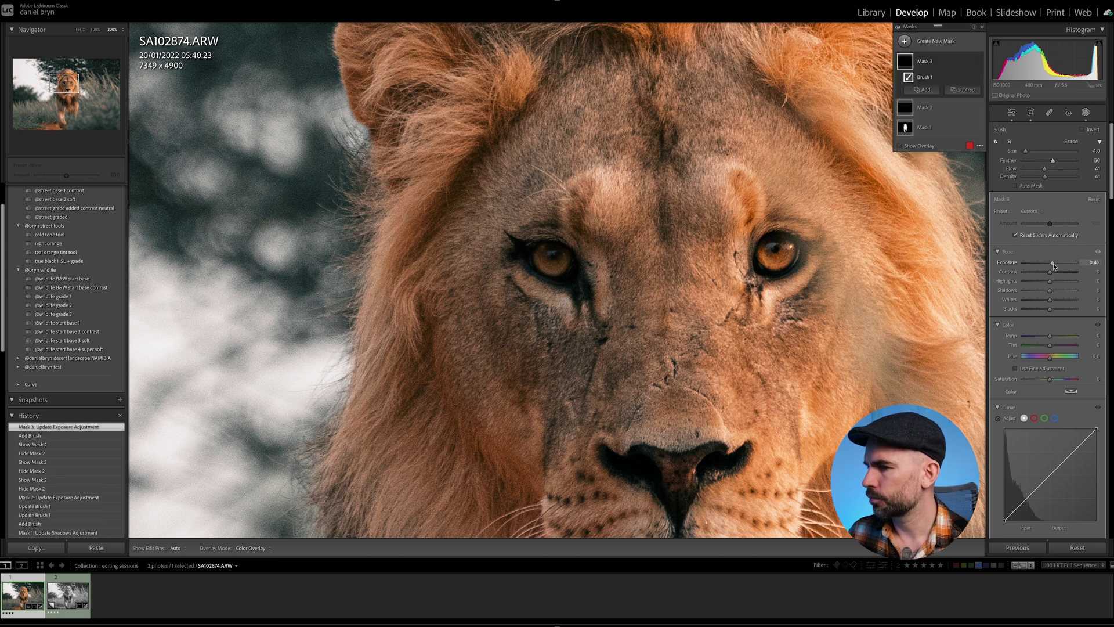
Close the masks and check the full photo against its original version.
{"action": "key", "text": "shift+w"}
{"action": "left_click", "coordinate": [552, 254]}
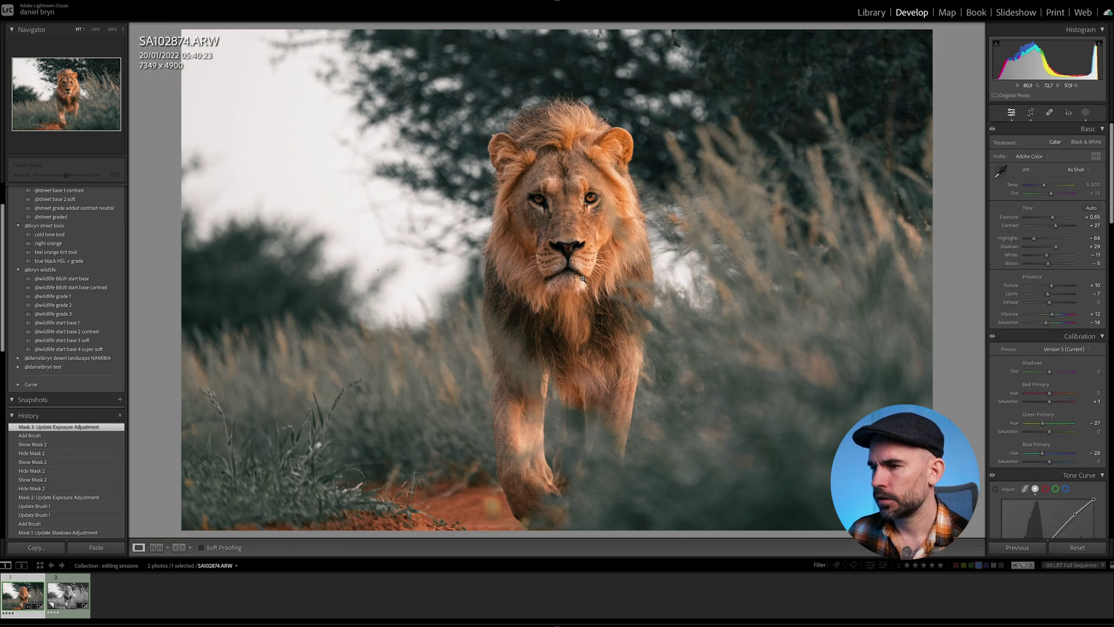
{"action": "key", "text": "y"}
{"action": "key", "text": "y"}
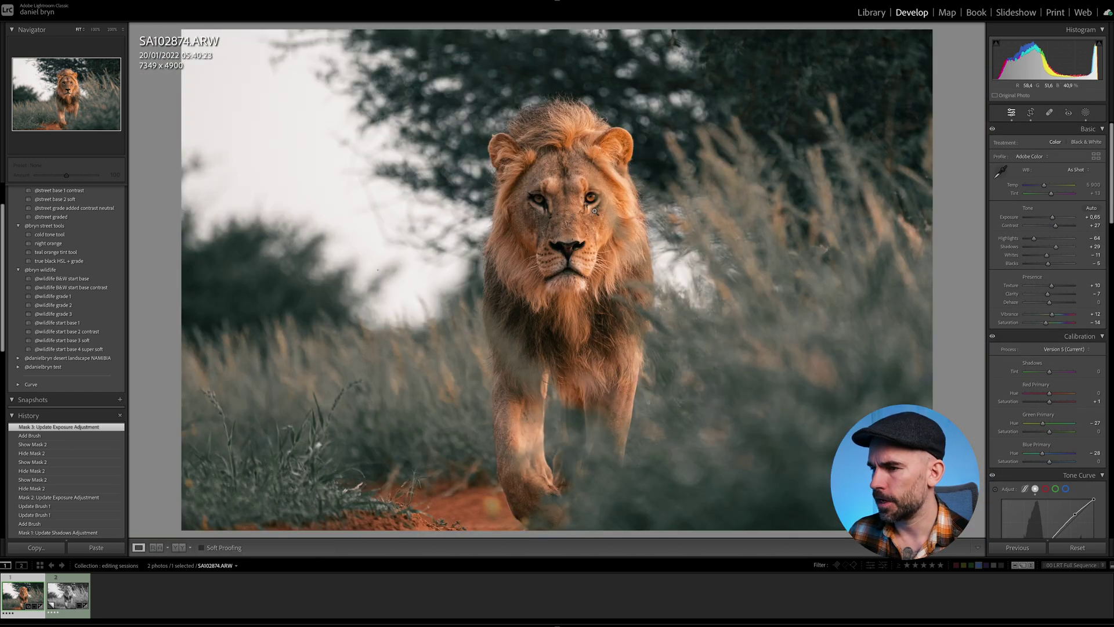
Add a radial gradient mask around the lion with feather 57, invert it, lower its exposure to -0.32, and hide the mask for comparison.
{"action": "left_click", "coordinate": [1088, 113]}
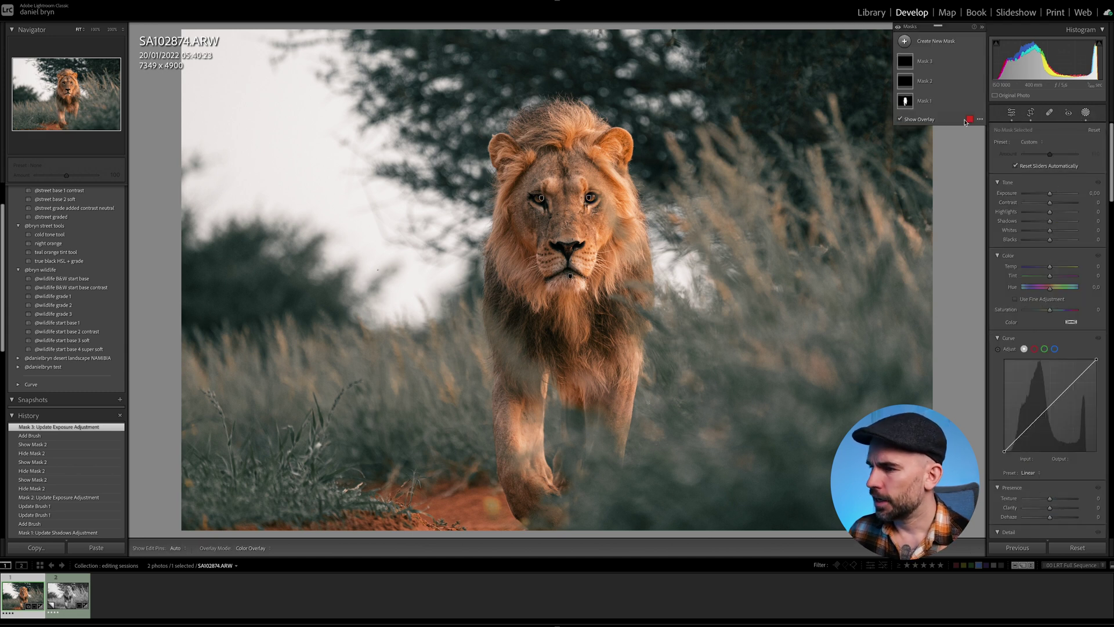
{"action": "left_click", "coordinate": [909, 41]}
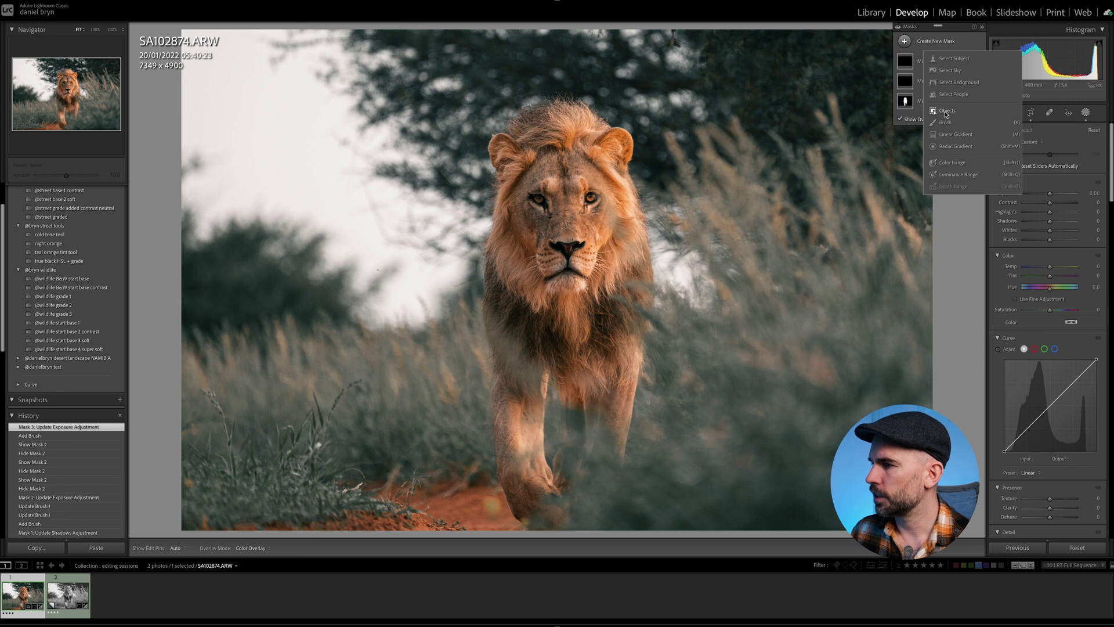
{"action": "left_click", "coordinate": [956, 146]}
{"action": "mouse_move", "coordinate": [559, 241]}
{"action": "left_mouse_down"}
{"action": "mouse_move", "coordinate": [642, 468]}
{"action": "mouse_move", "coordinate": [745, 537]}
{"action": "left_mouse_up"}
{"action": "left_click_drag", "start_coordinate": [560, 239], "coordinate": [563, 239]}
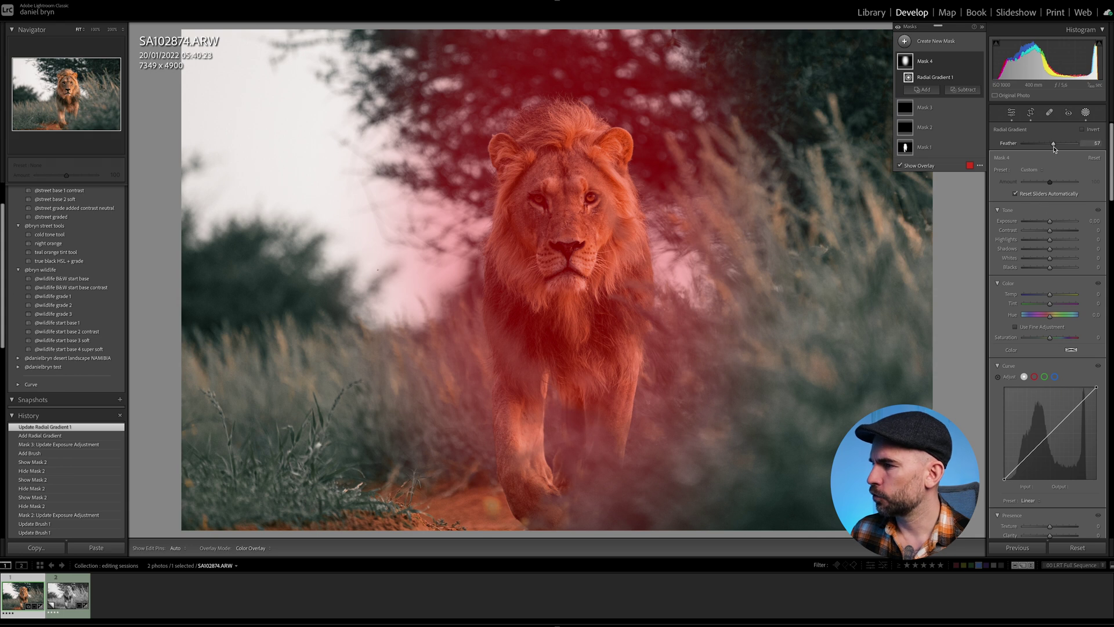
{"action": "left_click", "coordinate": [1083, 129]}
{"action": "left_click_drag", "start_coordinate": [1050, 222], "coordinate": [1048, 222]}
{"action": "left_click", "coordinate": [980, 62]}
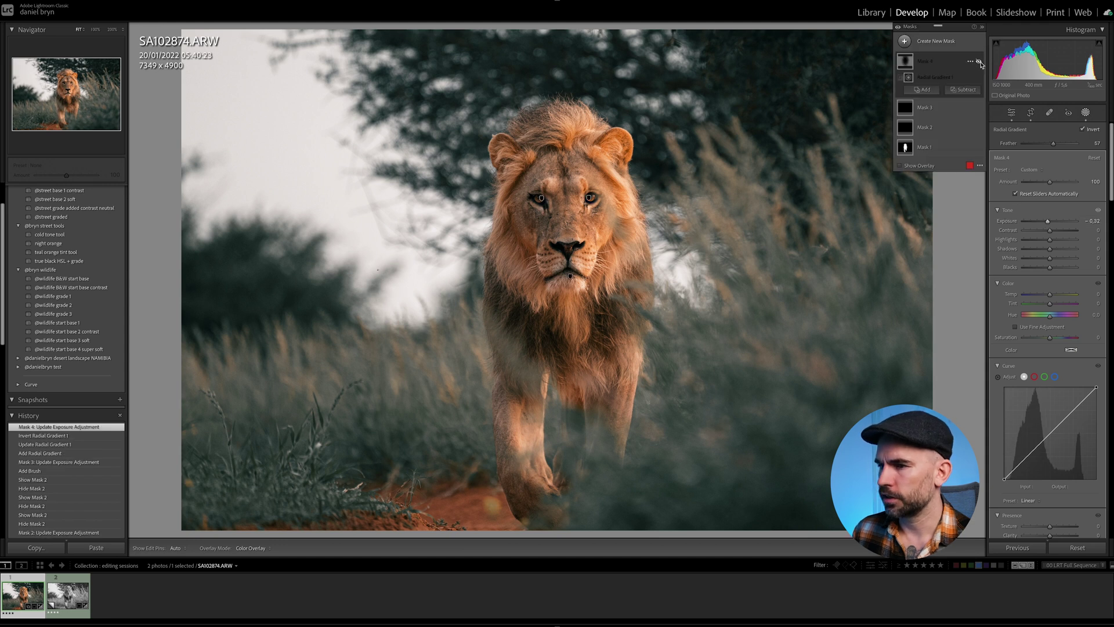
Toggle the inverted radial gradient mask to compare its effect, leave it visible, and close masking.
{"action": "left_click", "coordinate": [979, 62]}
{"action": "left_click", "coordinate": [979, 62]}
{"action": "left_click", "coordinate": [980, 62]}
{"action": "key", "text": "shift+w"}
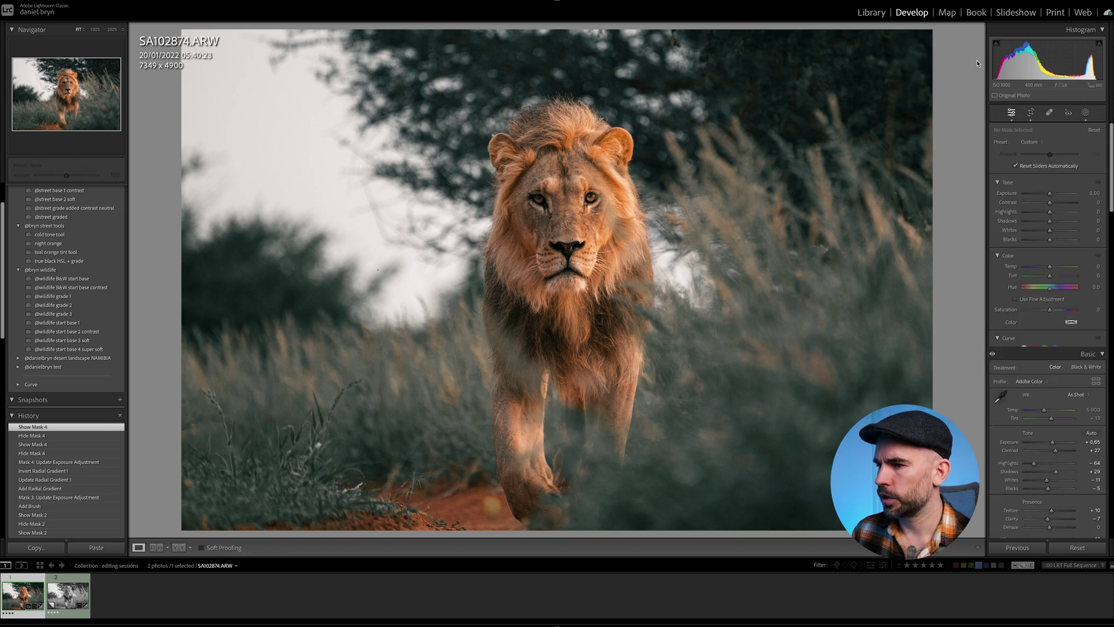
Check the lion's muzzle up close, and set the photo's overall exposure to 0.80.
{"action": "left_click", "coordinate": [565, 298]}
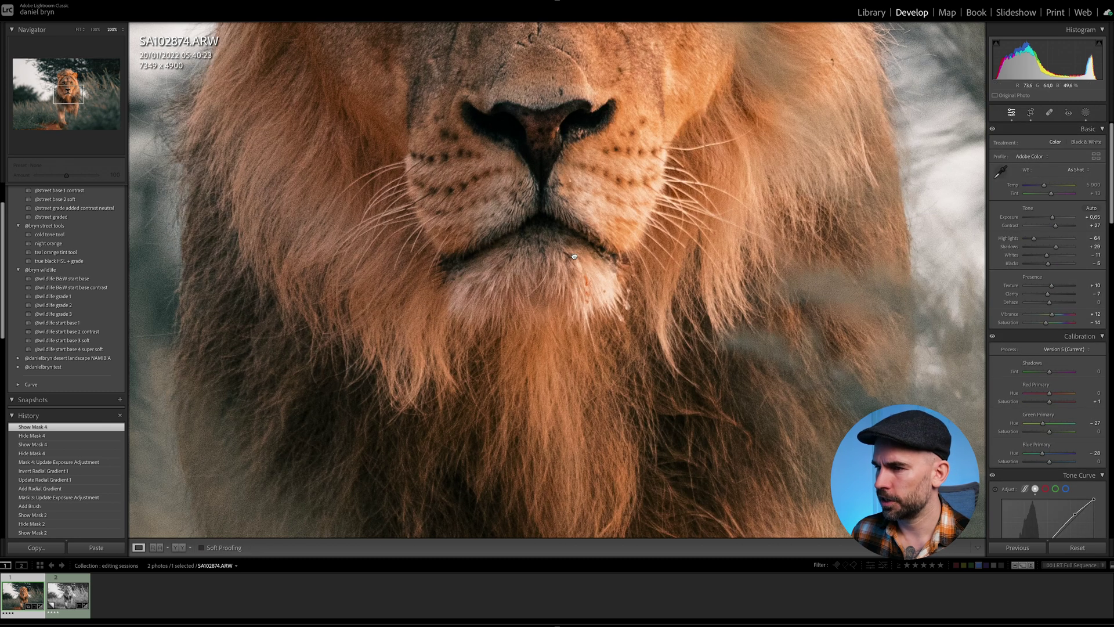
{"action": "left_click", "coordinate": [574, 257]}
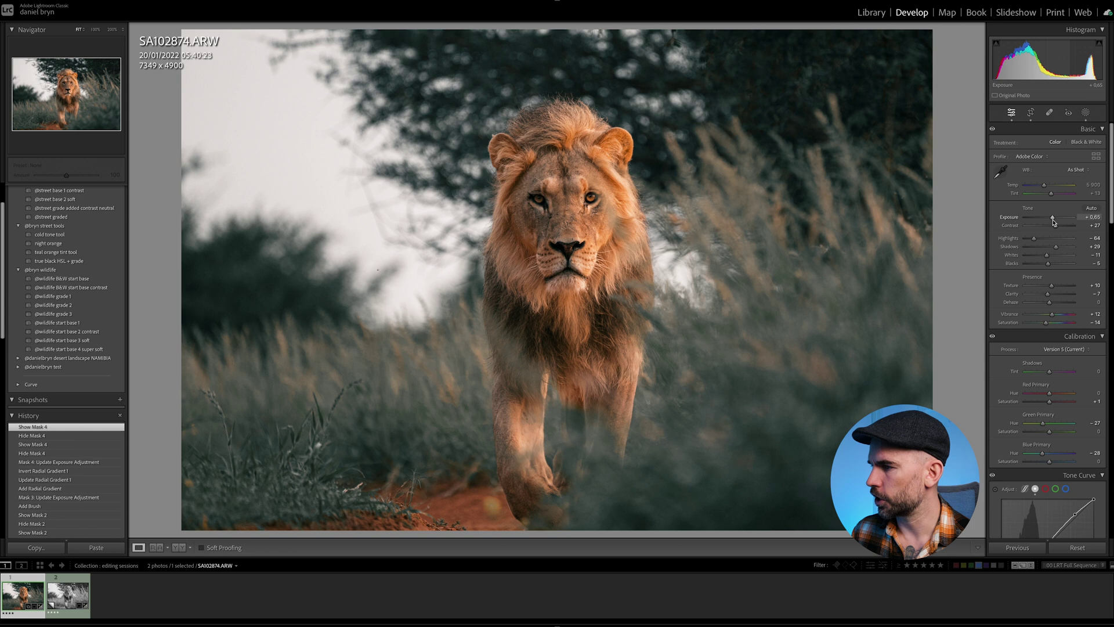
{"action": "scroll", "coordinate": [1054, 221], "scroll_direction": "up", "scroll_amount": 1}
{"action": "left_click_drag", "start_coordinate": [1054, 221], "coordinate": [1055, 221]}
Remove the dark speck in the pale background beside the lion using Content-Aware Remove with a smaller brush.
{"action": "left_click", "coordinate": [391, 282]}
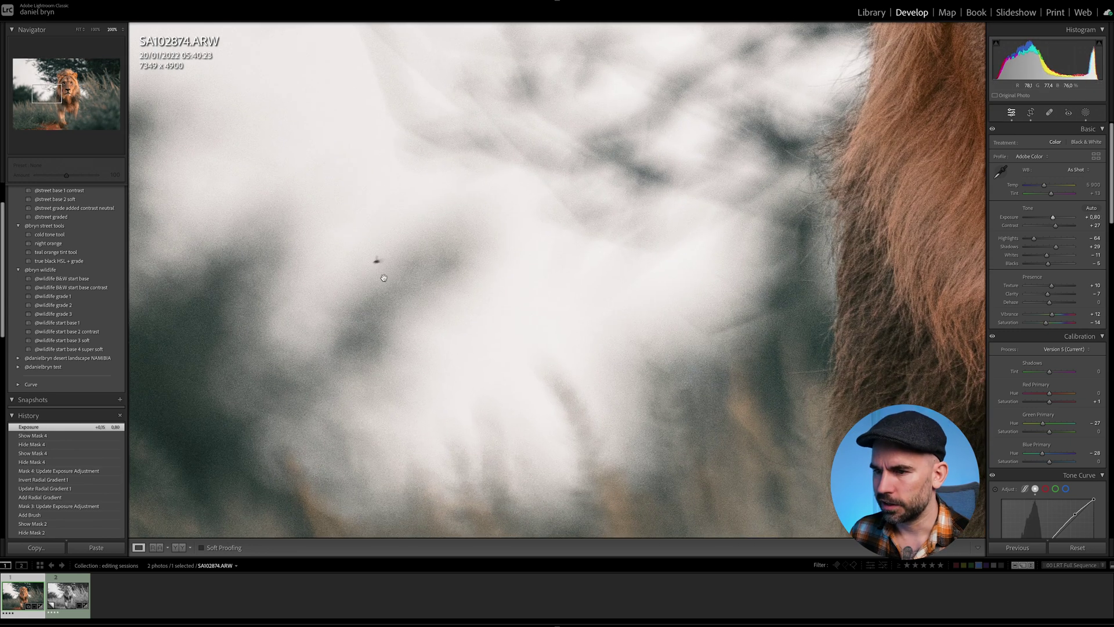
{"action": "left_click", "coordinate": [1049, 112]}
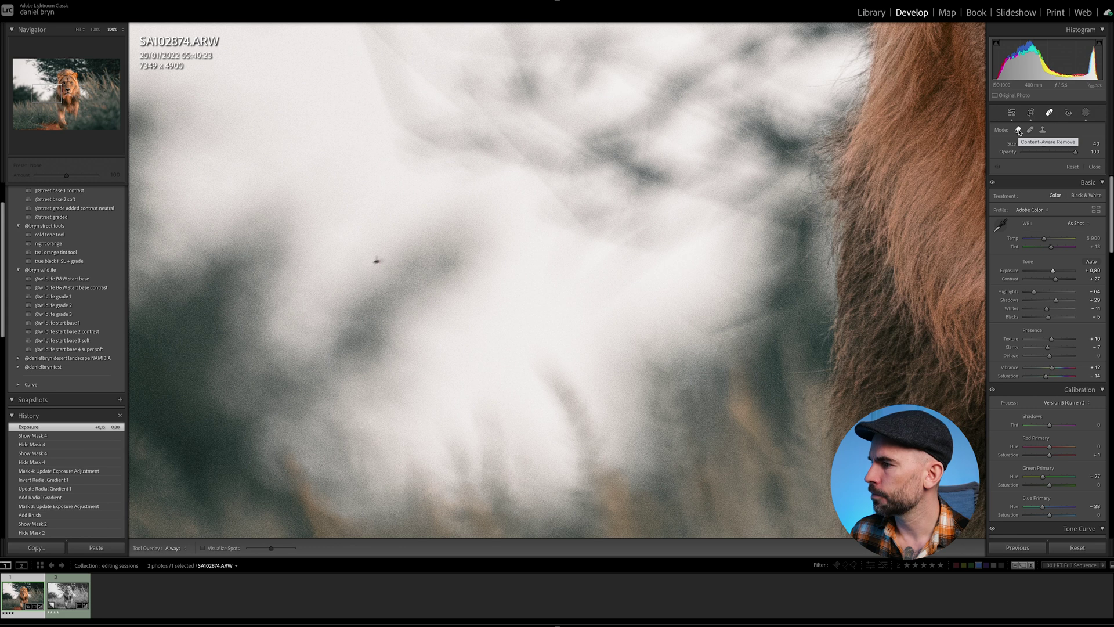
{"action": "scroll", "coordinate": [374, 258], "scroll_direction": "down", "scroll_amount": 2}
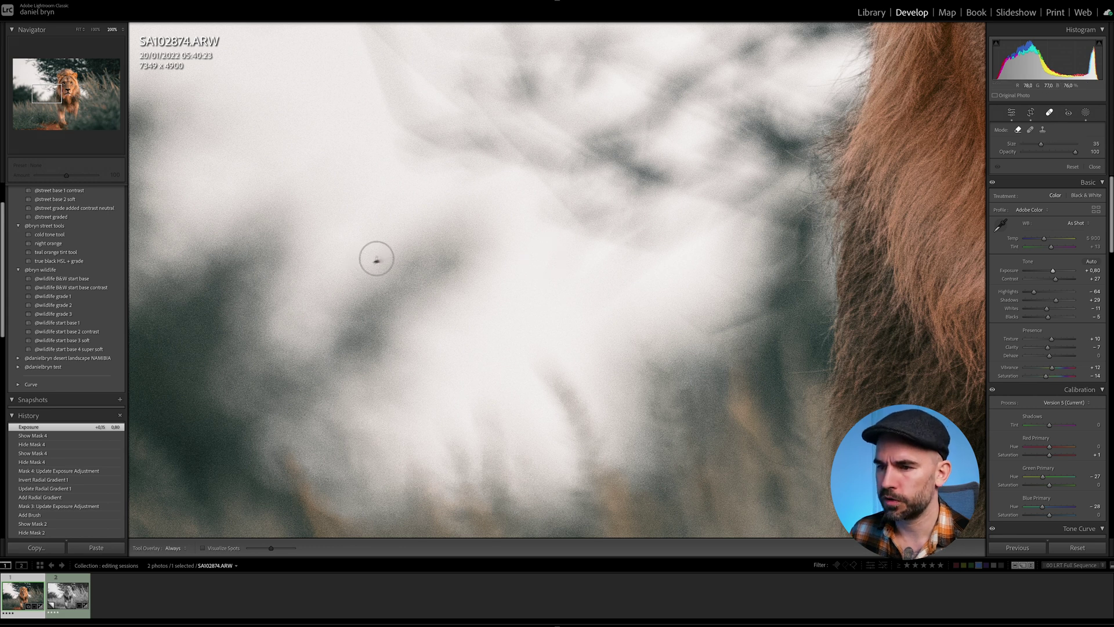
{"action": "left_click", "coordinate": [376, 260]}
{"action": "key", "text": "q"}
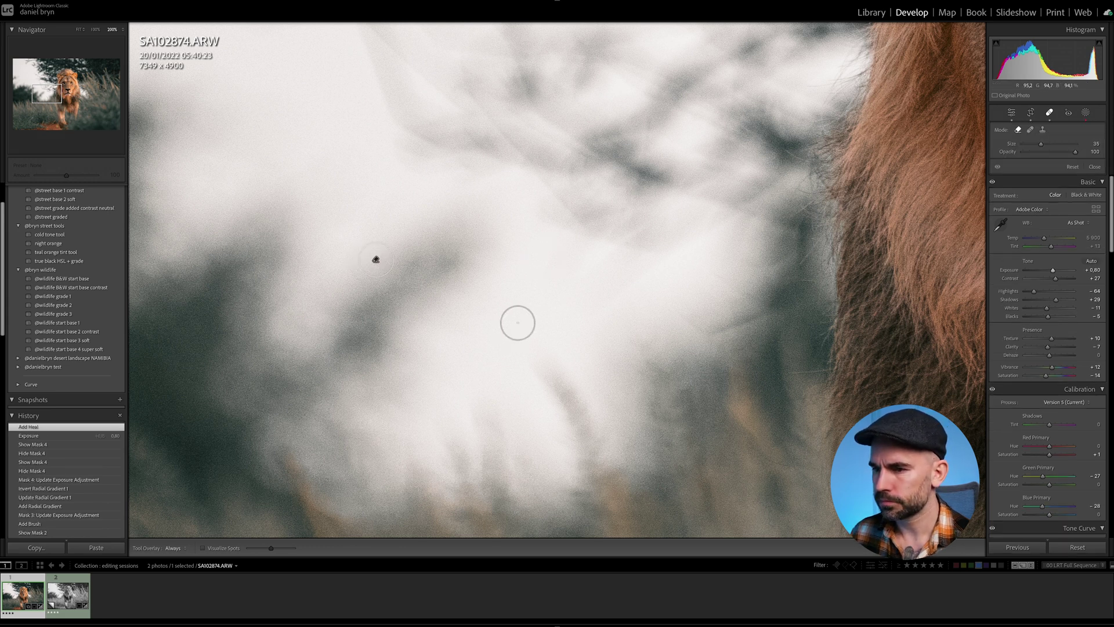
Examine the background beside the mane and the lion's face at 100% and 200% magnification.
{"action": "left_click_drag", "start_coordinate": [773, 354], "coordinate": [583, 334]}
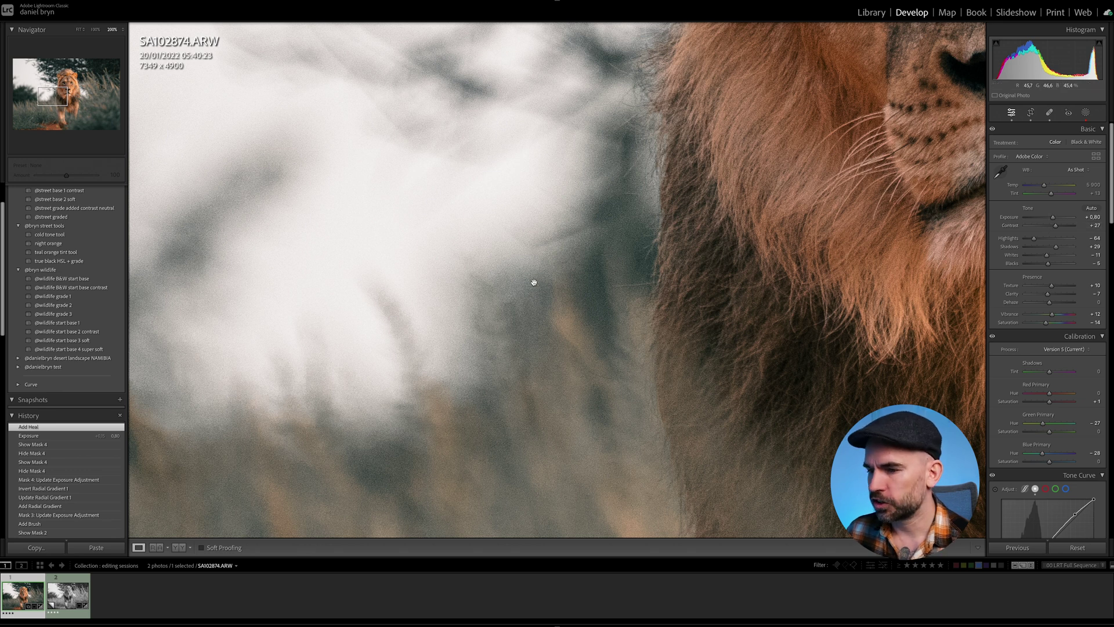
{"action": "left_click", "coordinate": [593, 364]}
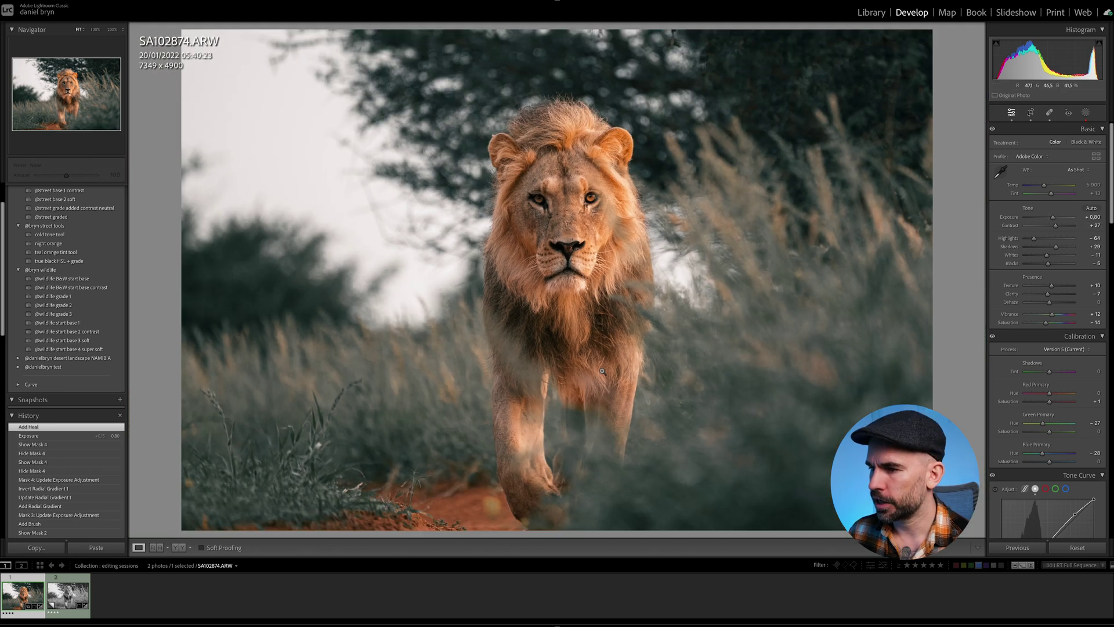
{"action": "left_click", "coordinate": [571, 197]}
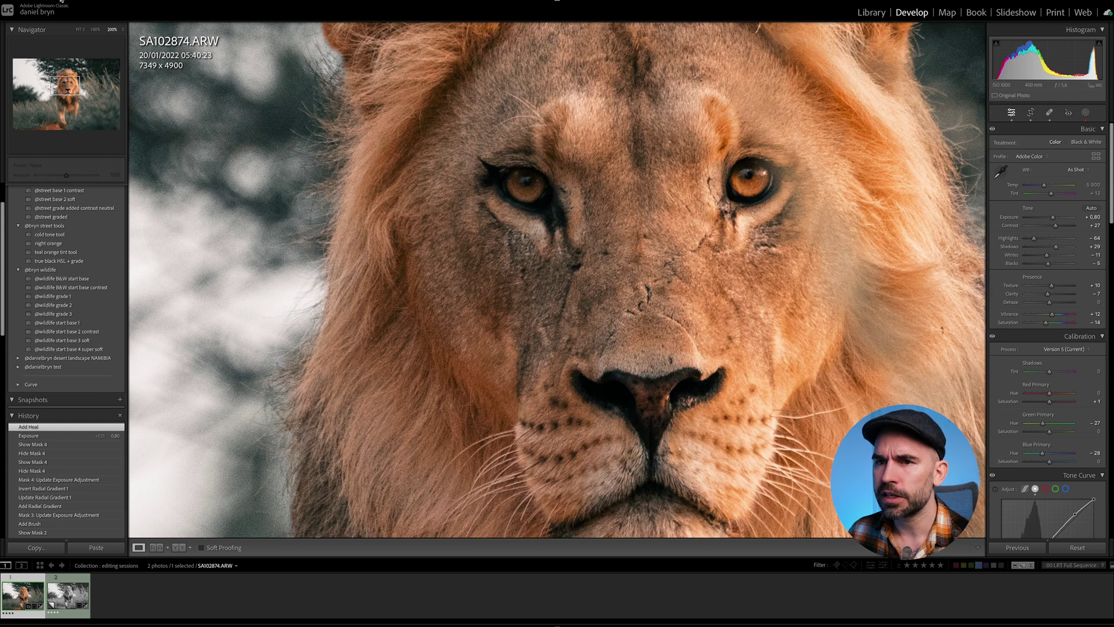
{"action": "left_click", "coordinate": [96, 30]}
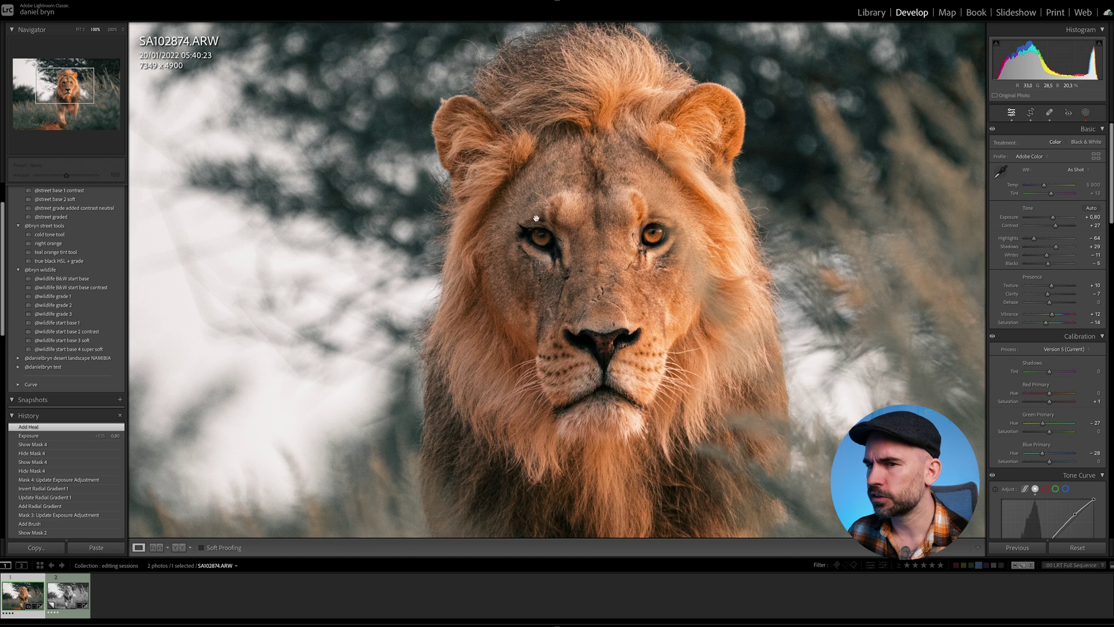
{"action": "left_click_drag", "start_coordinate": [641, 266], "coordinate": [525, 212]}
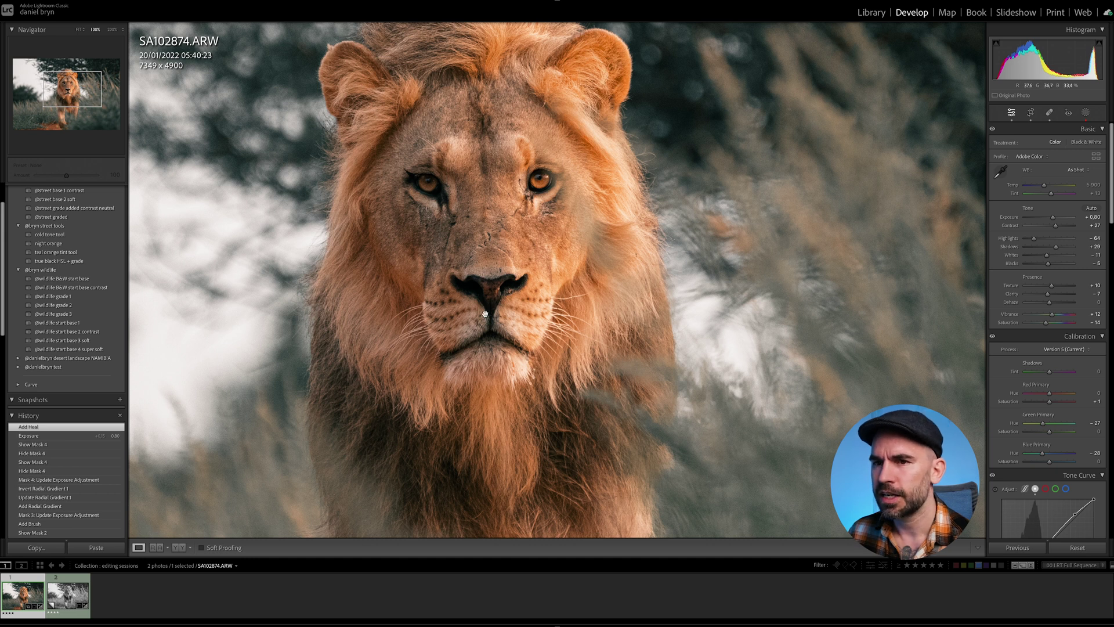
{"action": "left_click", "coordinate": [112, 29]}
{"action": "left_click_drag", "start_coordinate": [421, 145], "coordinate": [524, 325]}
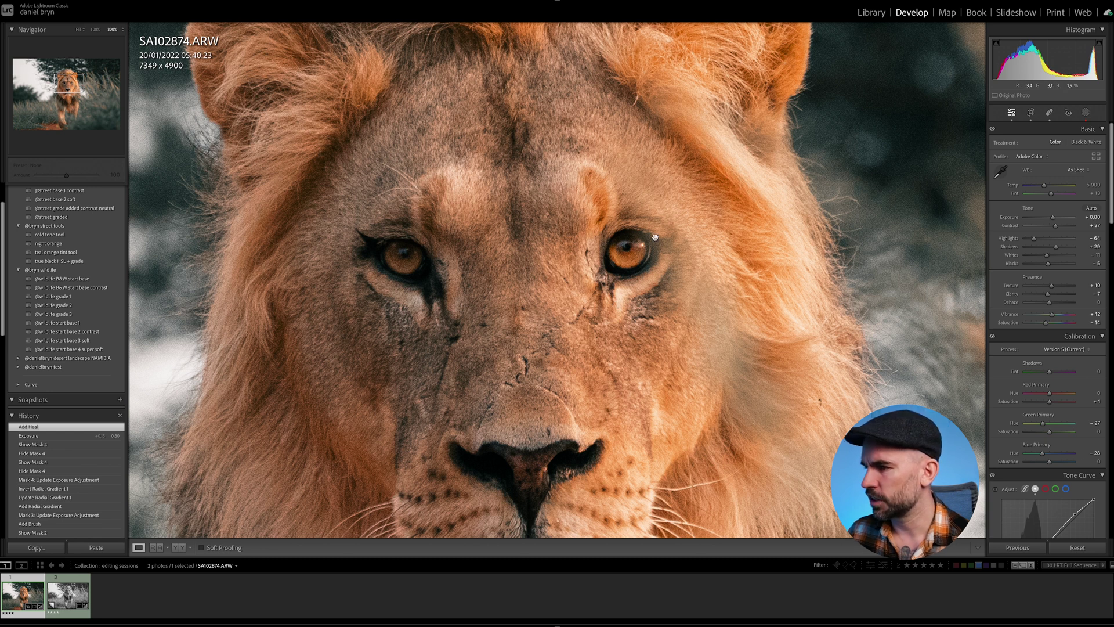
{"action": "left_click_drag", "start_coordinate": [895, 197], "coordinate": [729, 291]}
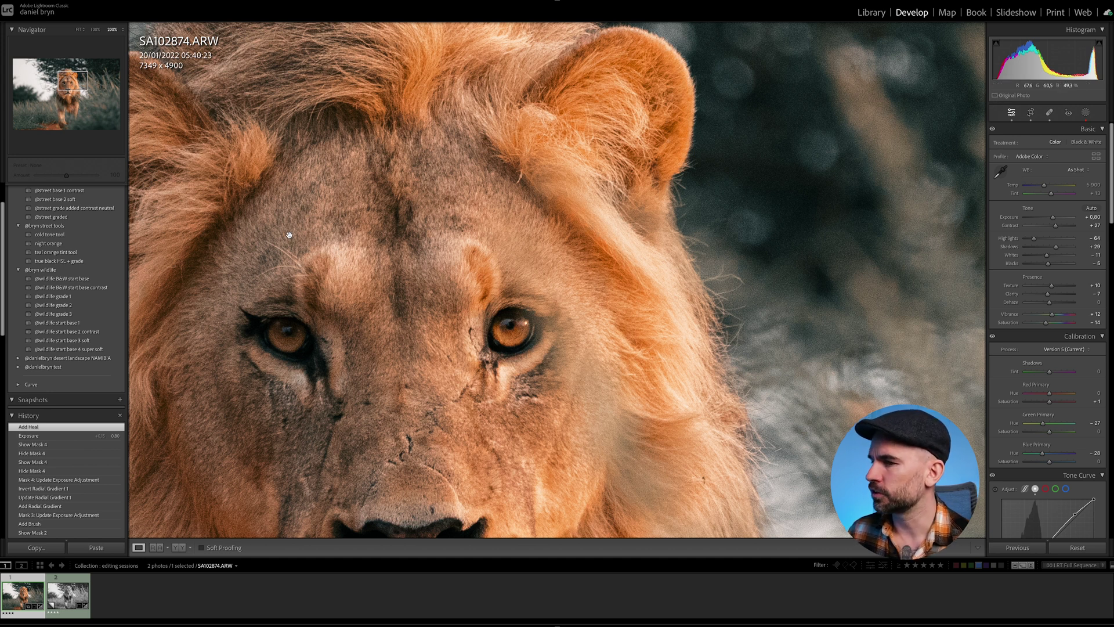
{"action": "left_click", "coordinate": [429, 356]}
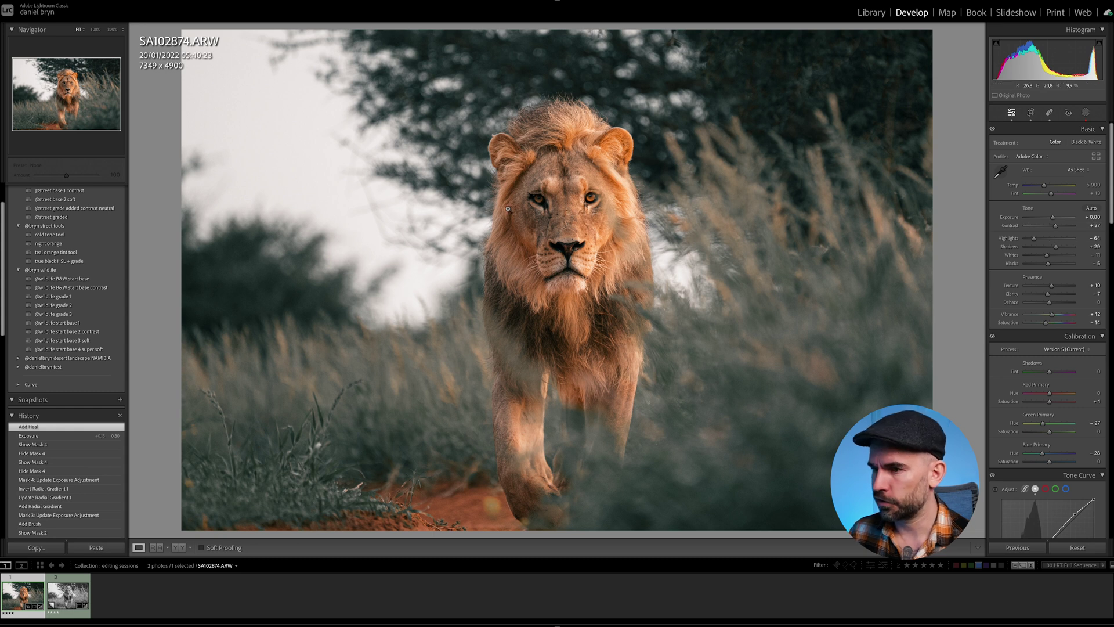
Examine the lion's eyes, mane edges, ears and crown hair up close and in the full photo.
{"action": "left_click_drag", "start_coordinate": [586, 204], "coordinate": [584, 250]}
{"action": "scroll", "coordinate": [586, 251], "scroll_direction": "down", "scroll_amount": 3}
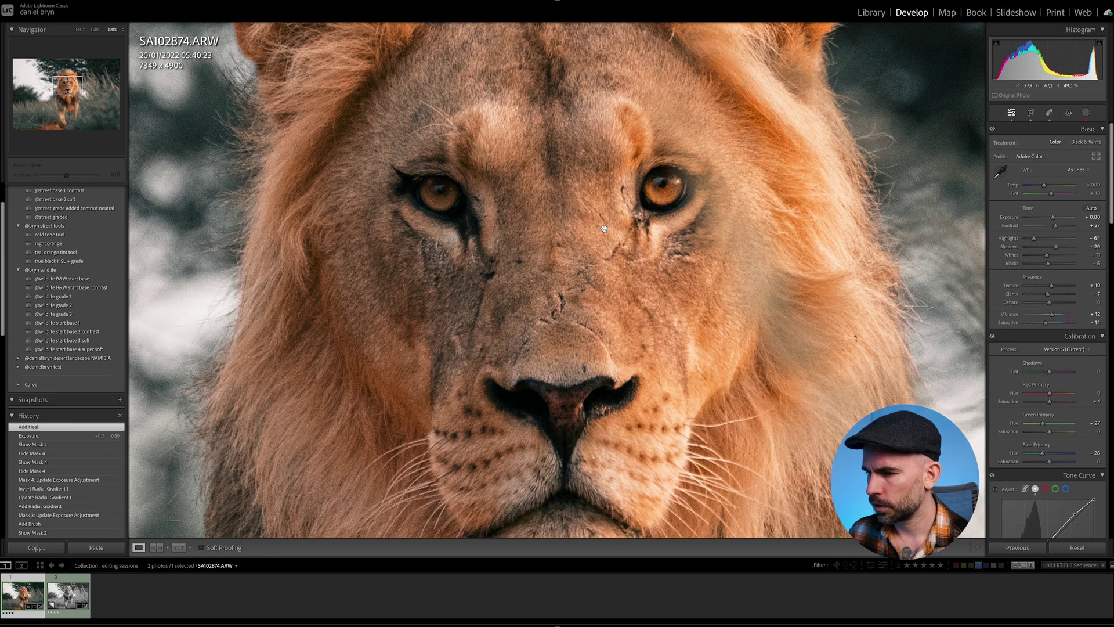
{"action": "scroll", "coordinate": [592, 251], "scroll_direction": "down", "scroll_amount": 1}
{"action": "left_click", "coordinate": [592, 250]}
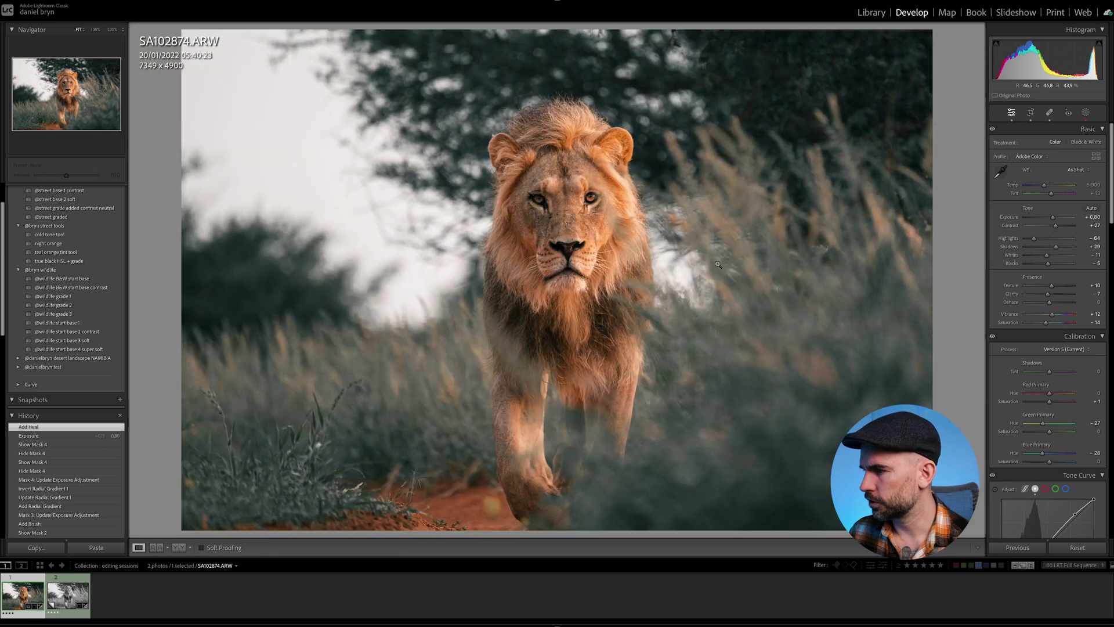
{"action": "left_click", "coordinate": [485, 207]}
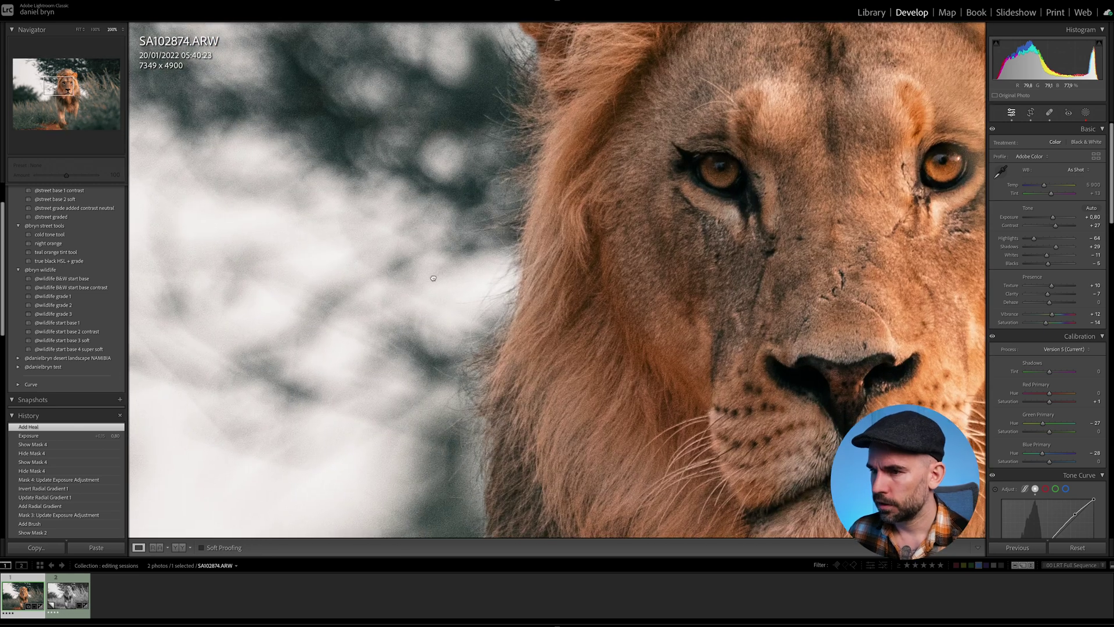
{"action": "left_click_drag", "start_coordinate": [412, 288], "coordinate": [705, 204]}
{"action": "left_click_drag", "start_coordinate": [694, 256], "coordinate": [434, 387]}
{"action": "left_click_drag", "start_coordinate": [618, 161], "coordinate": [397, 306]}
{"action": "left_click_drag", "start_coordinate": [558, 208], "coordinate": [496, 325]}
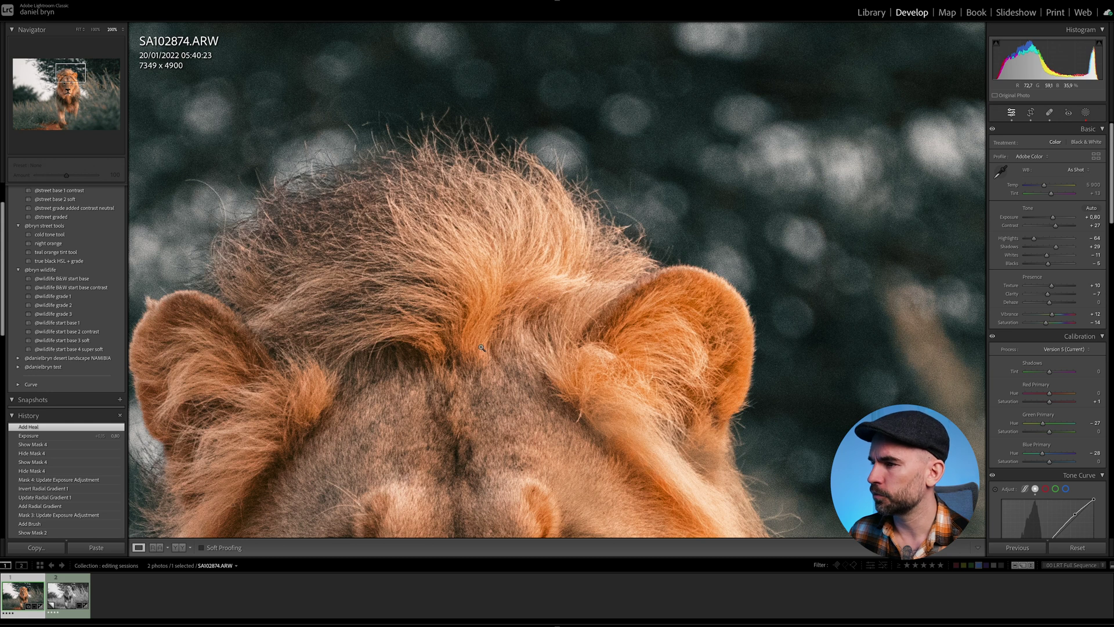
{"action": "left_click", "coordinate": [481, 347]}
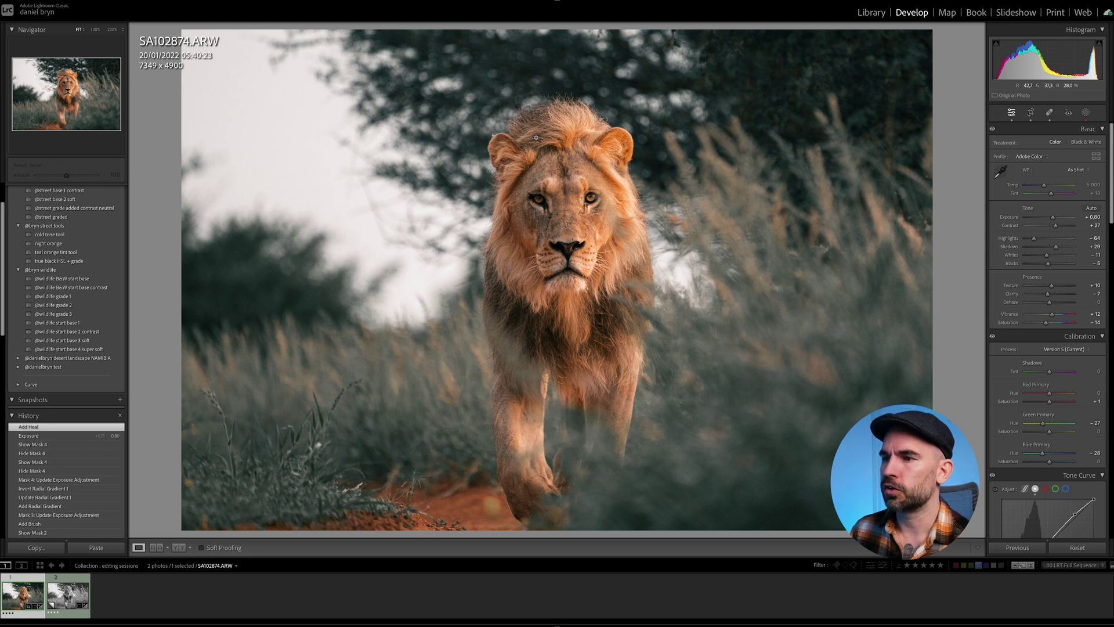
{"action": "left_click", "coordinate": [505, 135]}
{"action": "left_click_drag", "start_coordinate": [631, 207], "coordinate": [491, 280]}
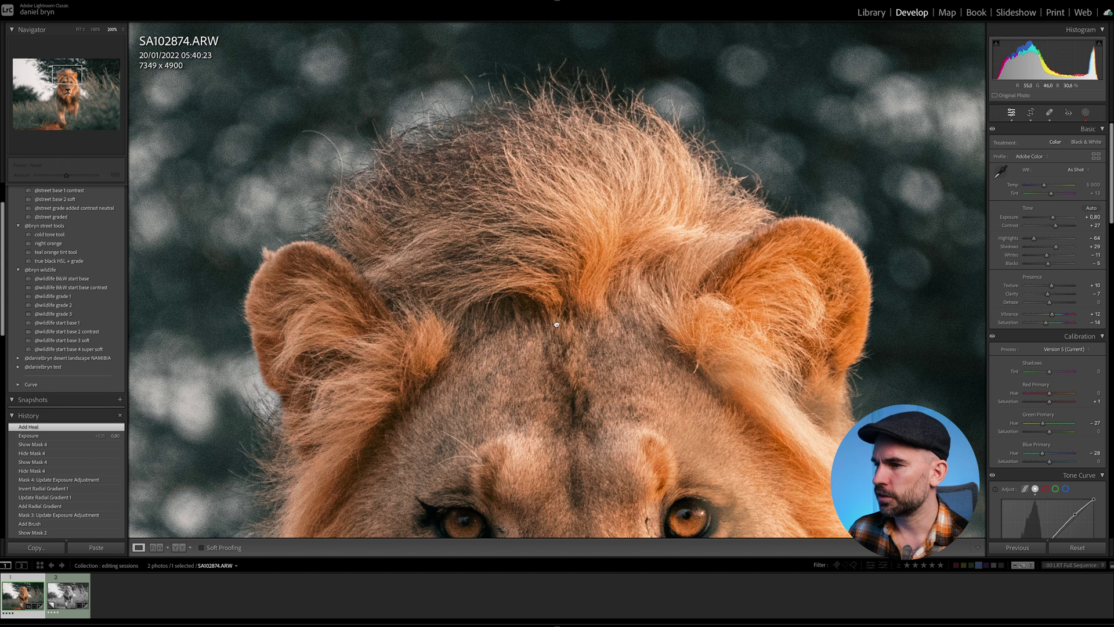
{"action": "left_click_drag", "start_coordinate": [557, 325], "coordinate": [546, 271]}
{"action": "left_click", "coordinate": [560, 292]}
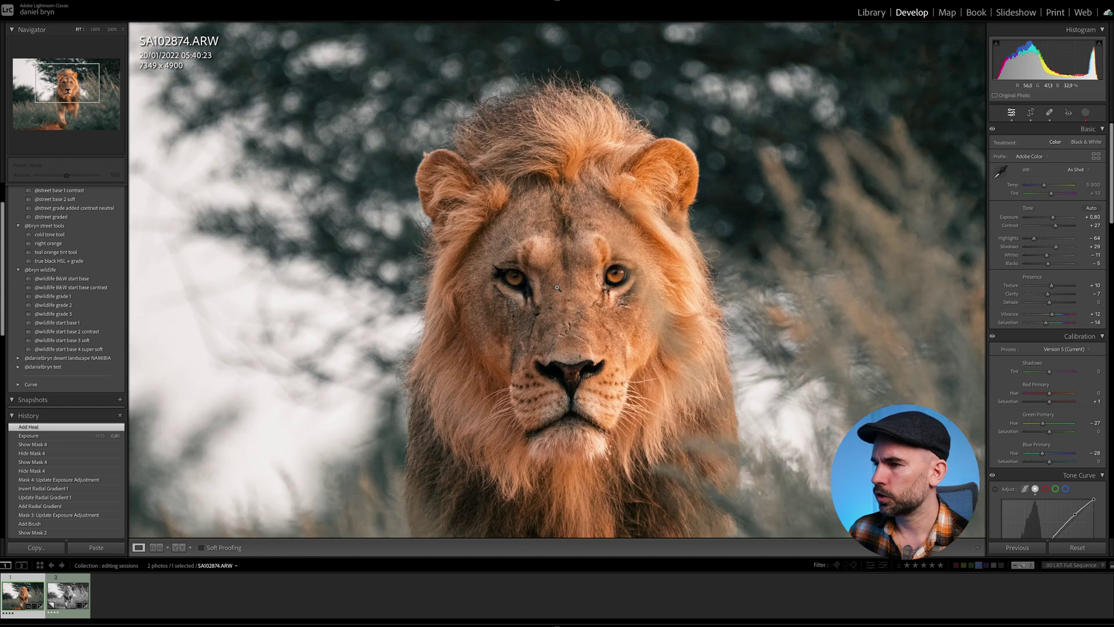
Adjust the tone curve's shadow point to input 51, output 48, and compare the photo before and after.
{"action": "scroll", "coordinate": [1039, 320], "scroll_direction": "down", "scroll_amount": 5}
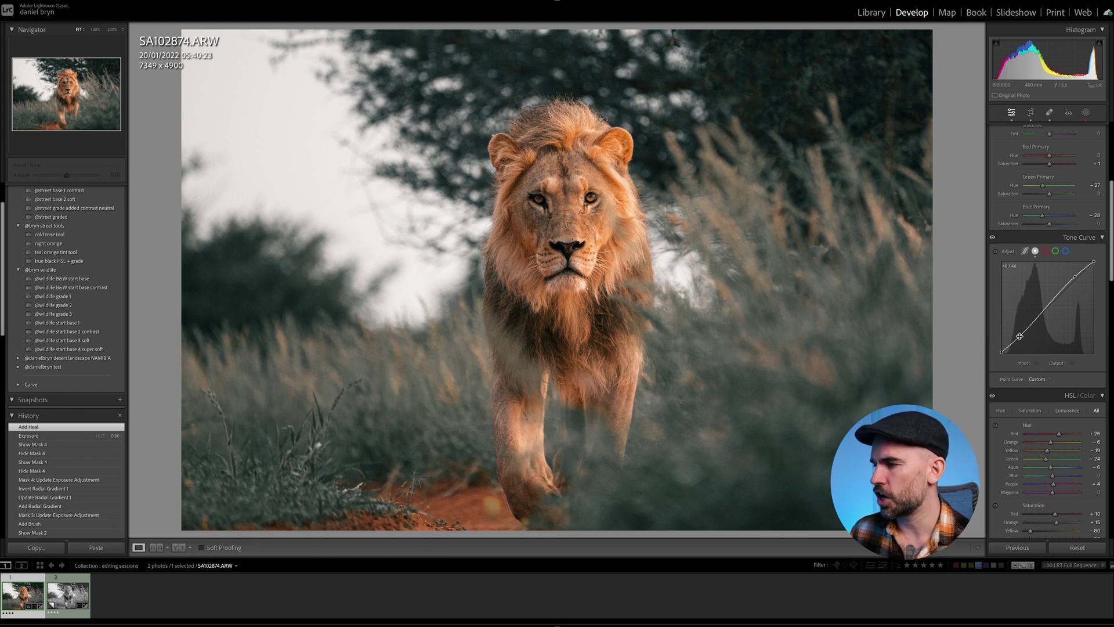
{"action": "left_click_drag", "start_coordinate": [1020, 337], "coordinate": [1020, 337]}
{"action": "key", "text": "y"}
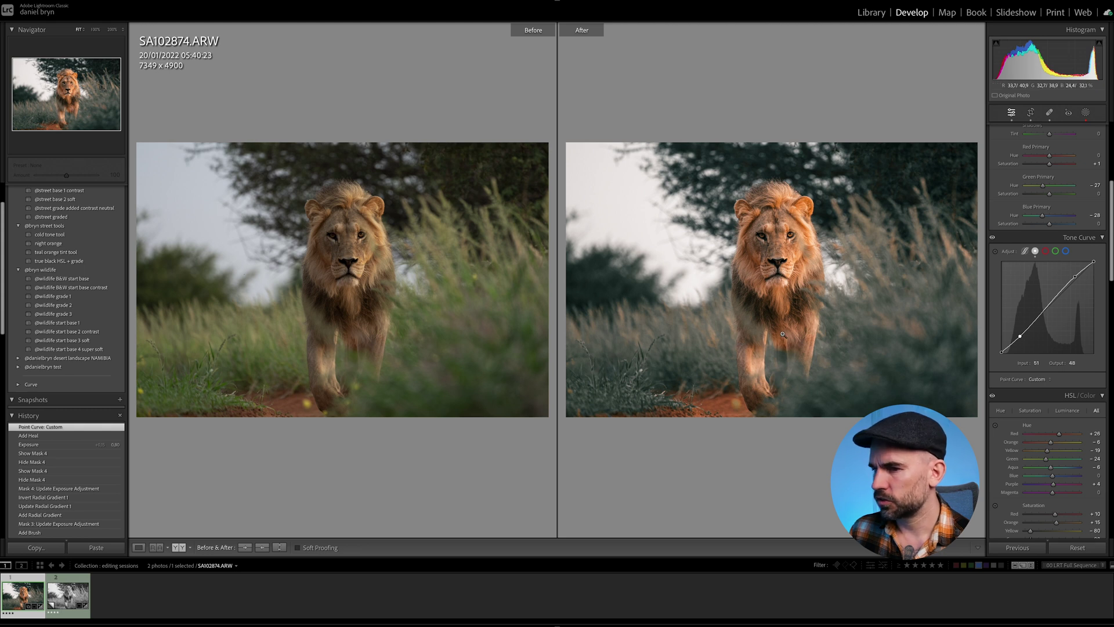
{"action": "key", "text": "y"}
Center the detail preview on the lion's eye, increase the sharpening amount, and set sharpening masking to 13.
{"action": "scroll", "coordinate": [1065, 381], "scroll_direction": "down", "scroll_amount": 5}
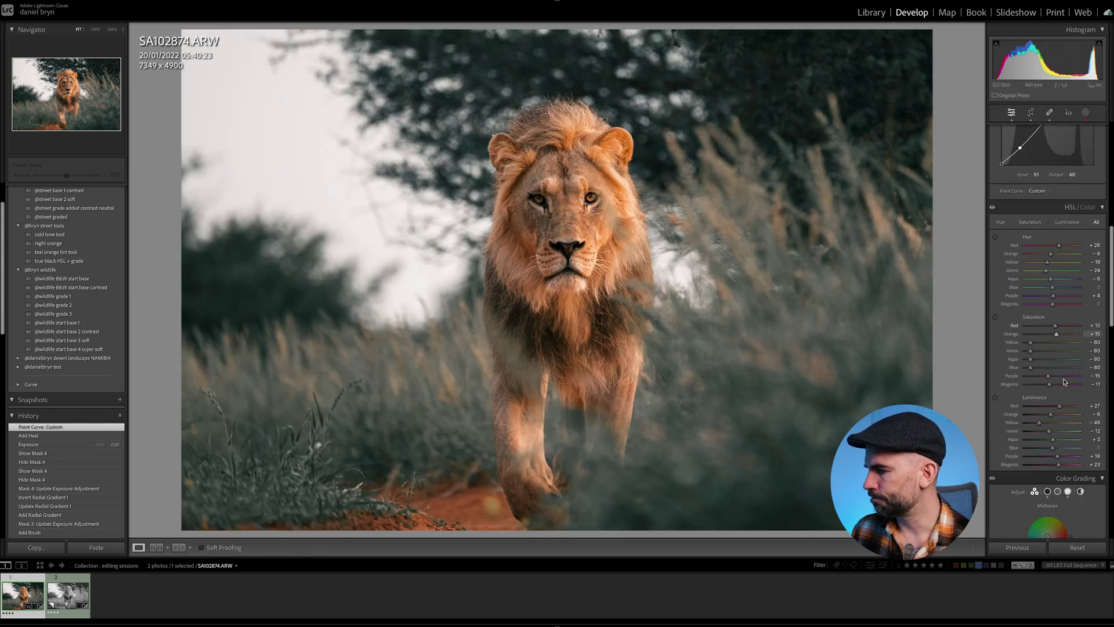
{"action": "scroll", "coordinate": [1065, 381], "scroll_direction": "down", "scroll_amount": 10}
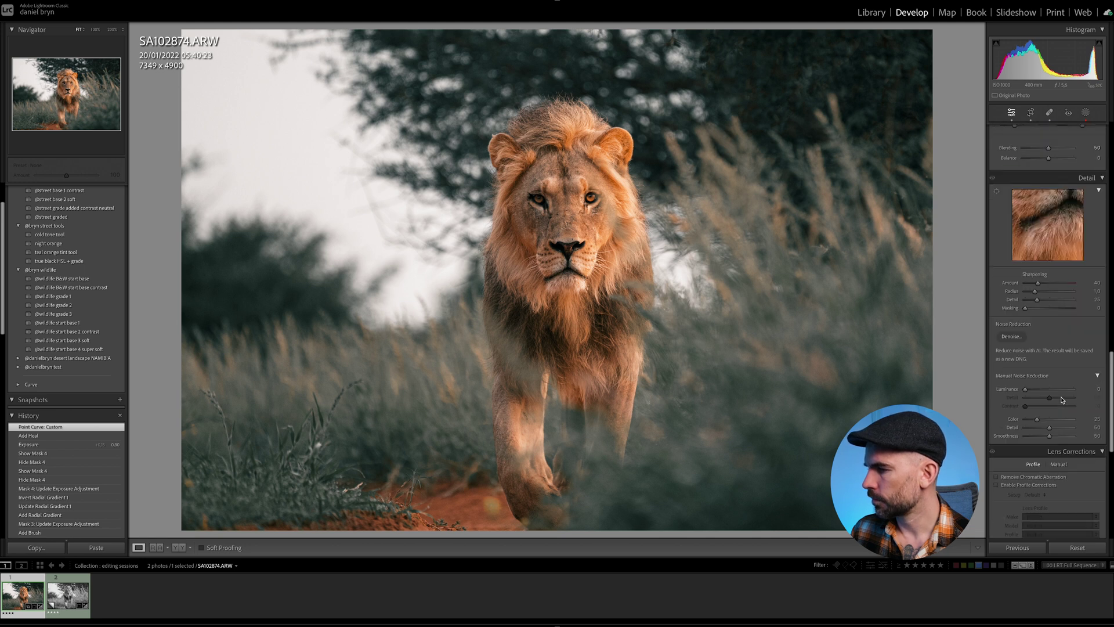
{"action": "left_click", "coordinate": [1060, 217]}
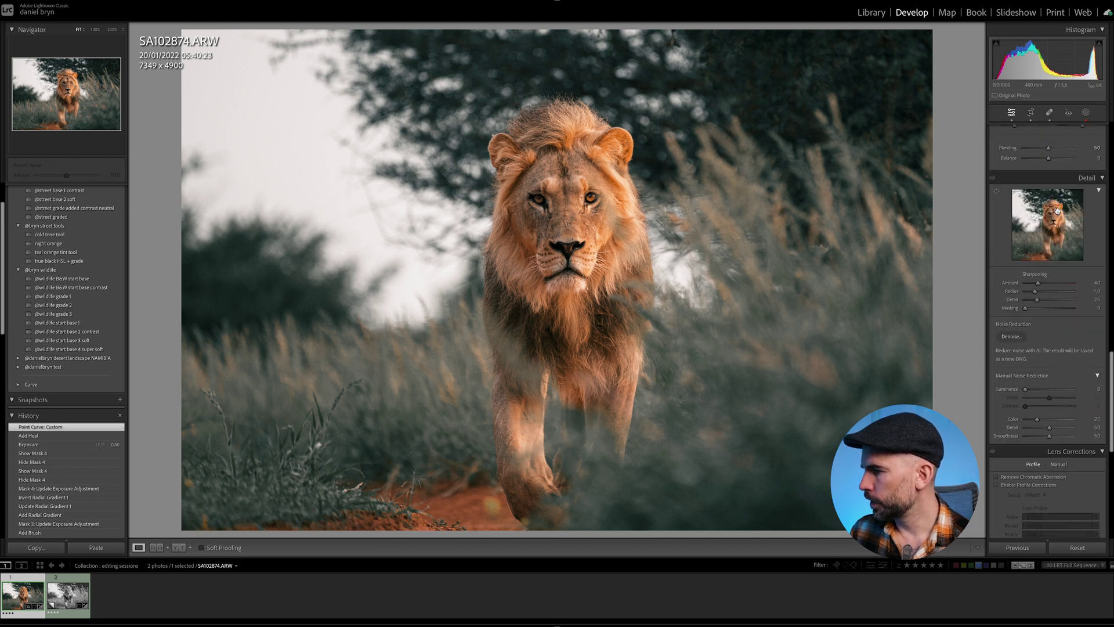
{"action": "left_click_drag", "start_coordinate": [1060, 217], "coordinate": [1030, 246]}
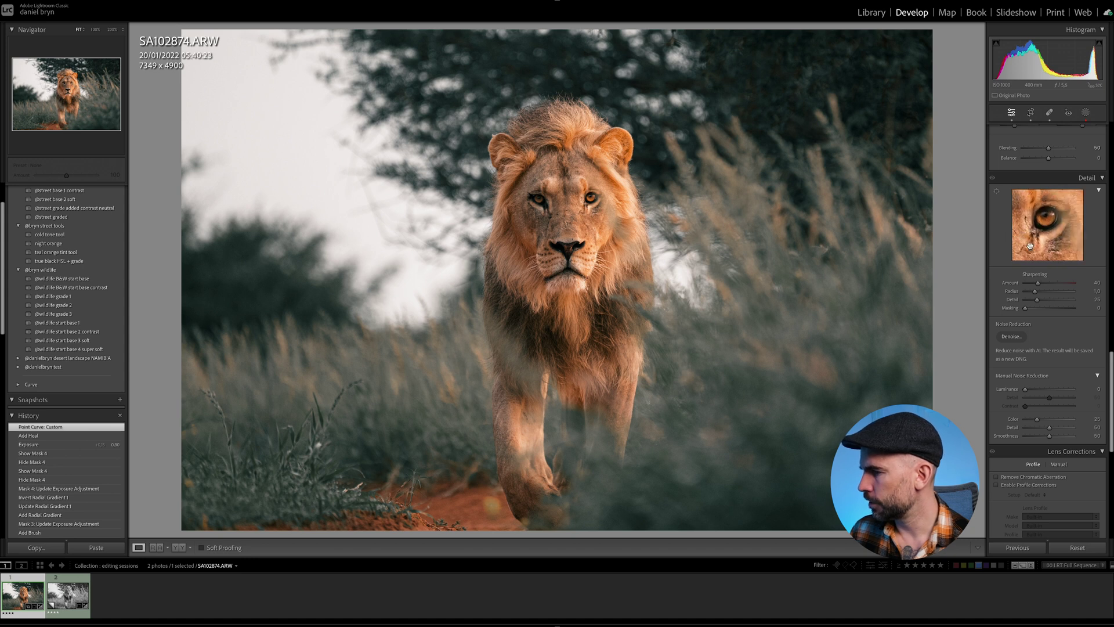
{"action": "left_click_drag", "start_coordinate": [1044, 284], "coordinate": [1033, 312]}
Try luminance noise reduction, reset it to 0, and inspect the lion's face up close.
{"action": "left_click", "coordinate": [1033, 389]}
{"action": "left_click_drag", "start_coordinate": [1033, 391], "coordinate": [1024, 390]}
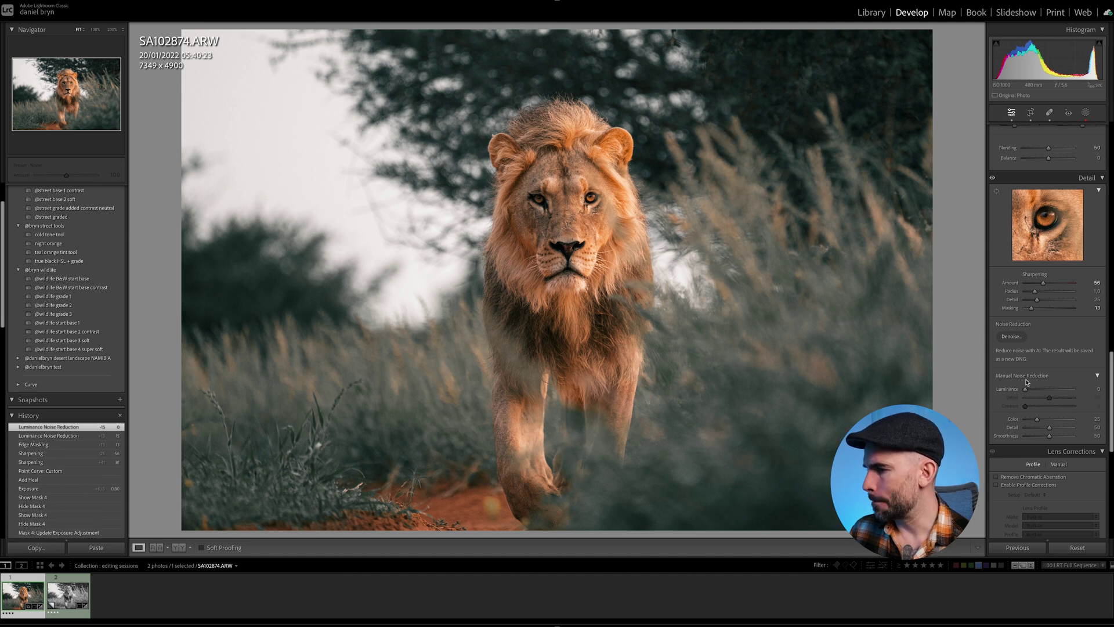
{"action": "key", "text": "z"}
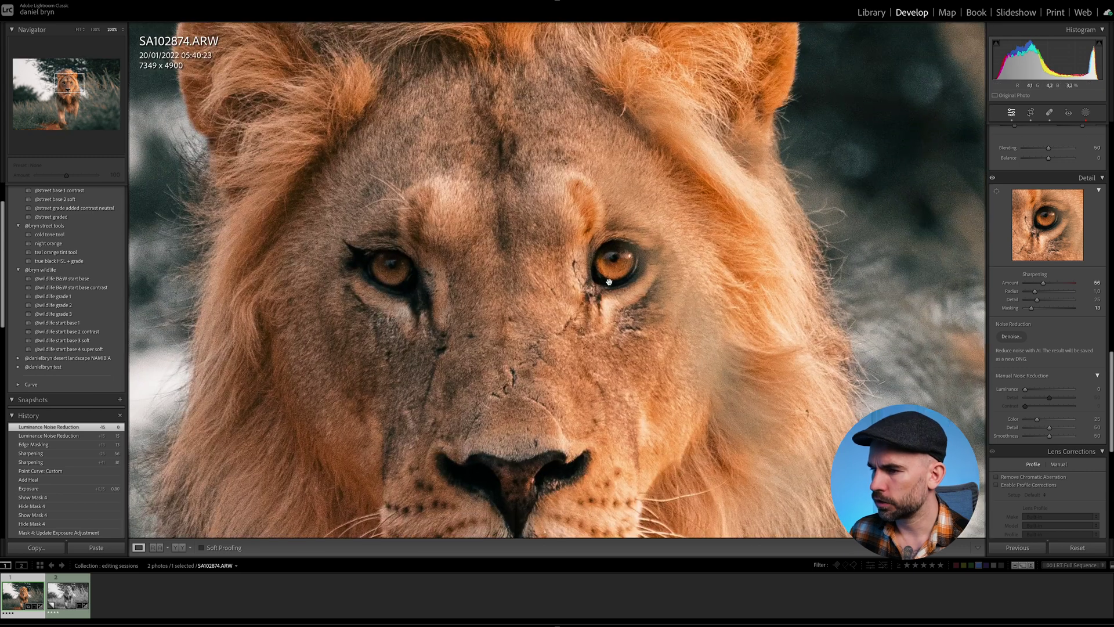
{"action": "key", "text": "z"}
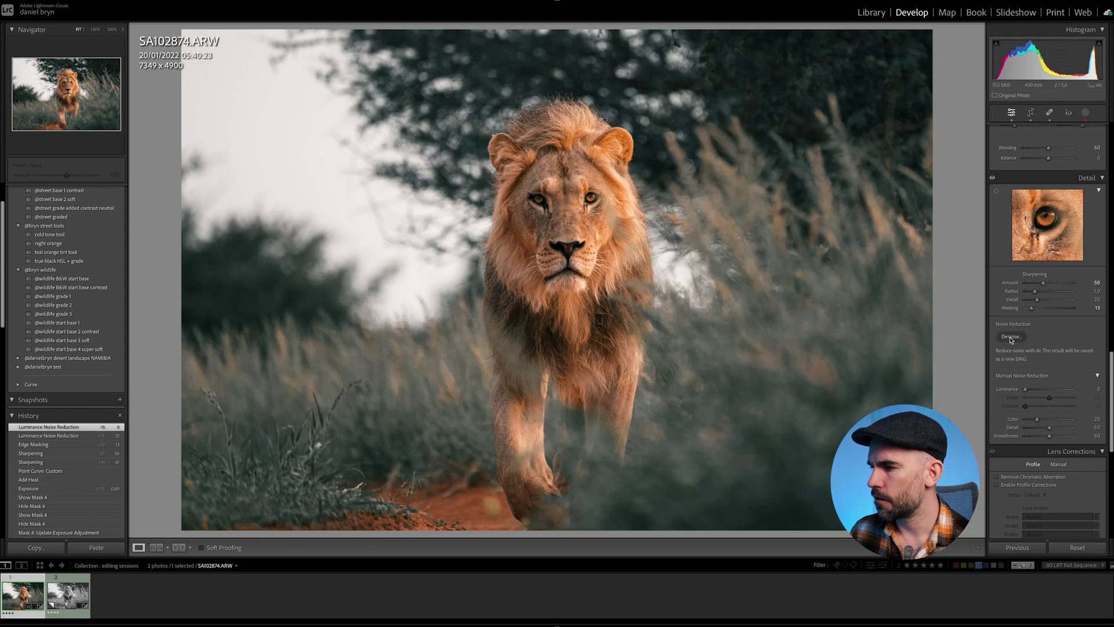
Open the AI Denoise preview and compare the lion's eyes and mane edge with and without enhancement.
{"action": "left_click", "coordinate": [1011, 337]}
{"action": "left_click_drag", "start_coordinate": [580, 149], "coordinate": [812, 77]}
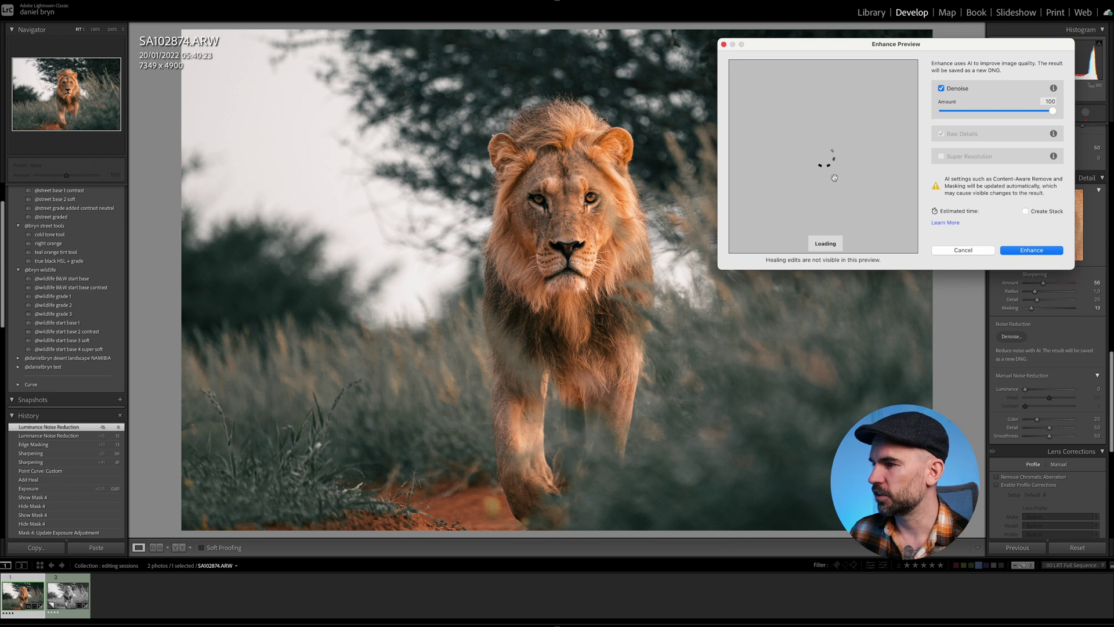
{"action": "left_click_drag", "start_coordinate": [778, 101], "coordinate": [823, 150]}
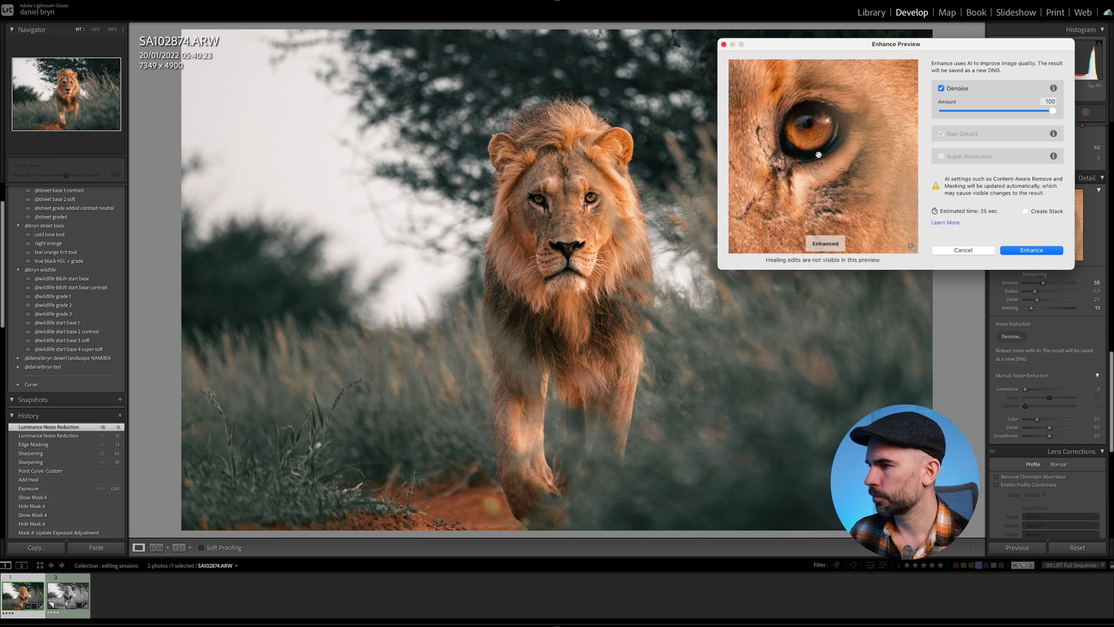
{"action": "left_click_drag", "start_coordinate": [886, 168], "coordinate": [883, 193]}
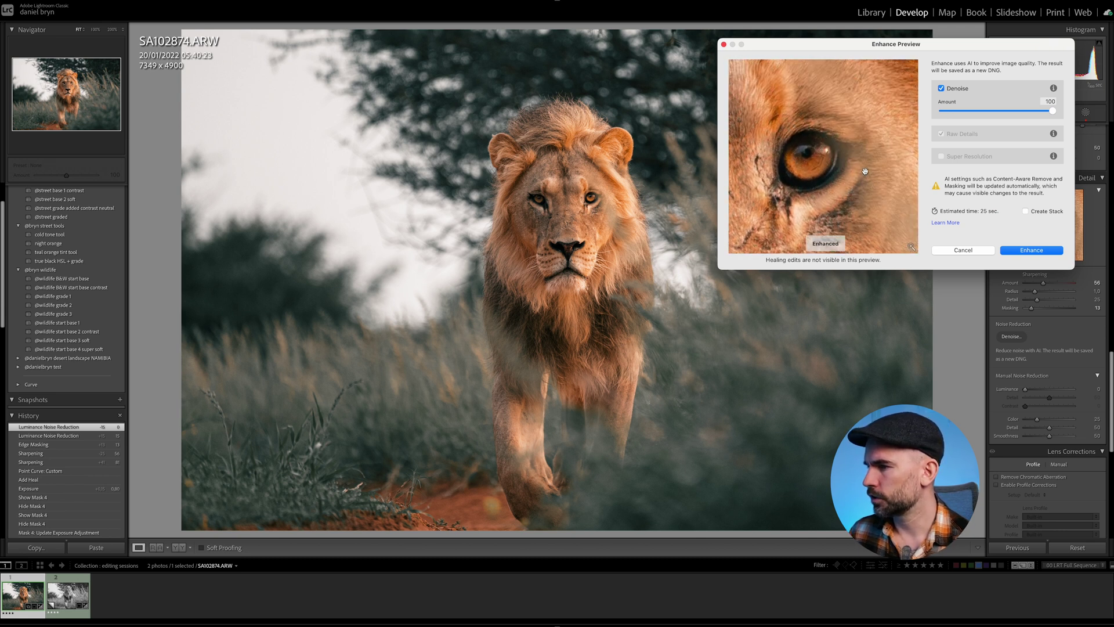
{"action": "left_click", "coordinate": [867, 172]}
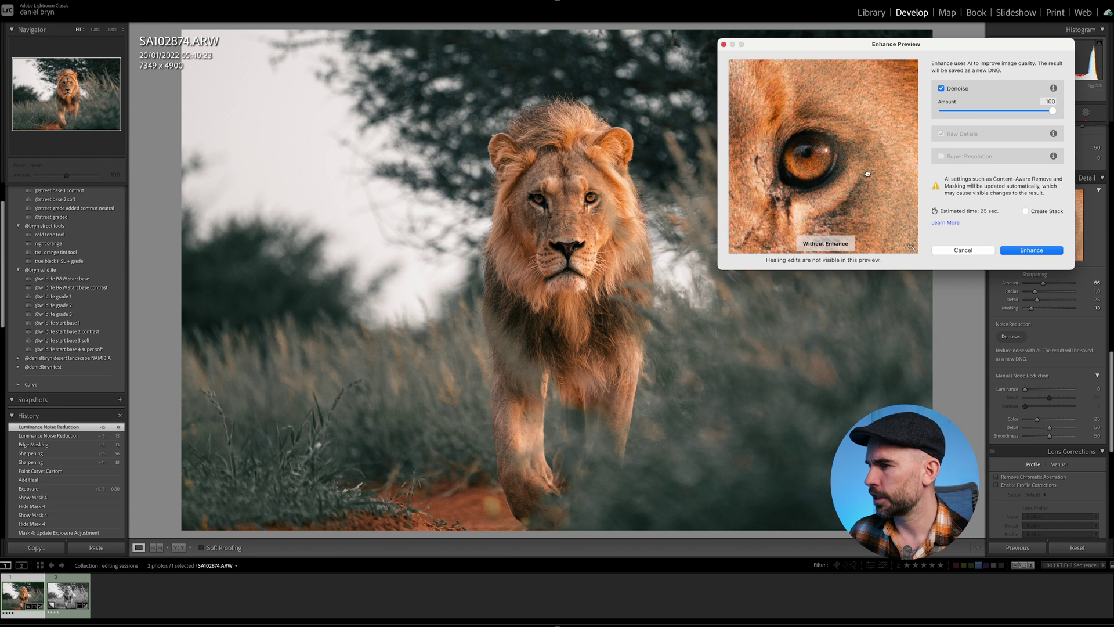
{"action": "mouse_move", "coordinate": [867, 174]}
{"action": "left_mouse_down"}
{"action": "mouse_move", "coordinate": [900, 183]}
{"action": "mouse_move", "coordinate": [847, 182]}
{"action": "left_mouse_up"}
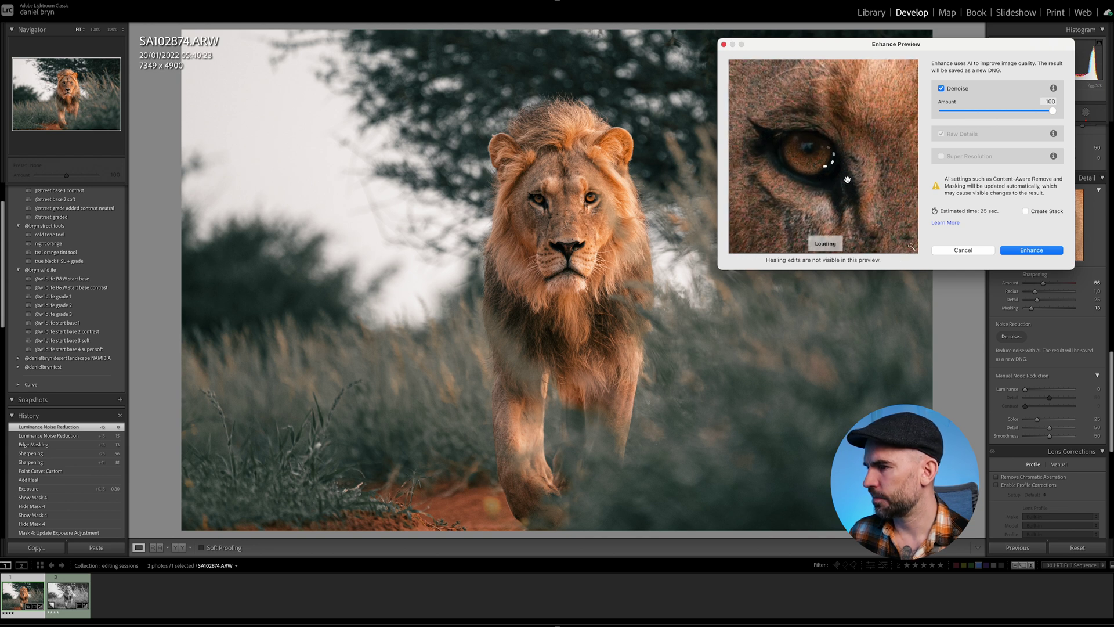
{"action": "left_click", "coordinate": [824, 180]}
{"action": "left_click_drag", "start_coordinate": [823, 179], "coordinate": [783, 188]}
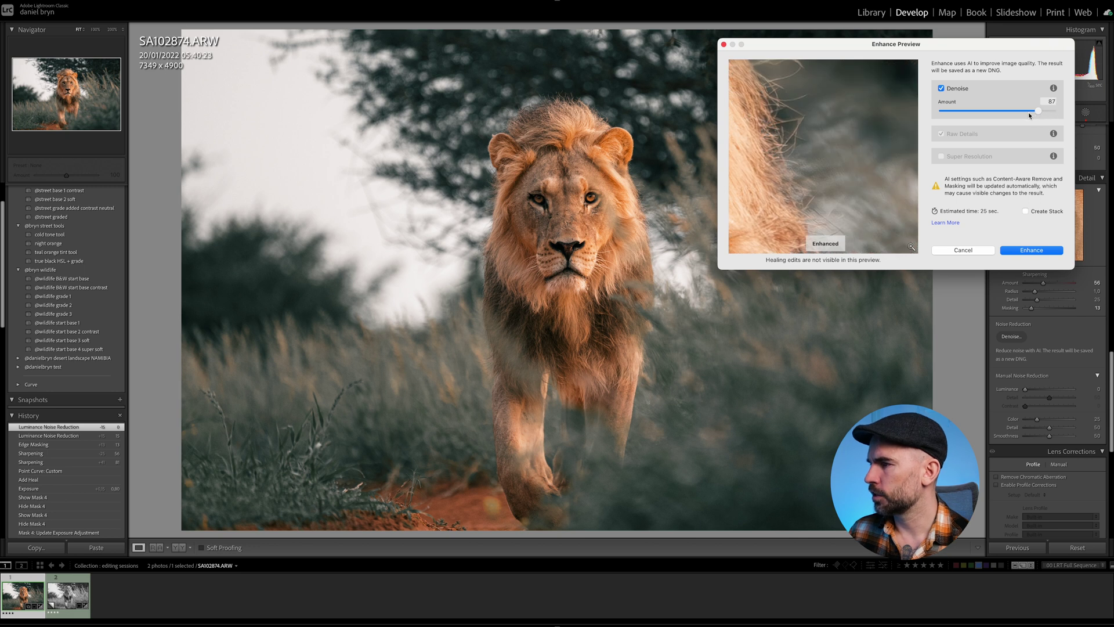
Try a Denoise amount of 61, set it back to 100, and create the enhanced DNG.
{"action": "left_click_drag", "start_coordinate": [1012, 118], "coordinate": [1009, 114]}
{"action": "left_click", "coordinate": [855, 178]}
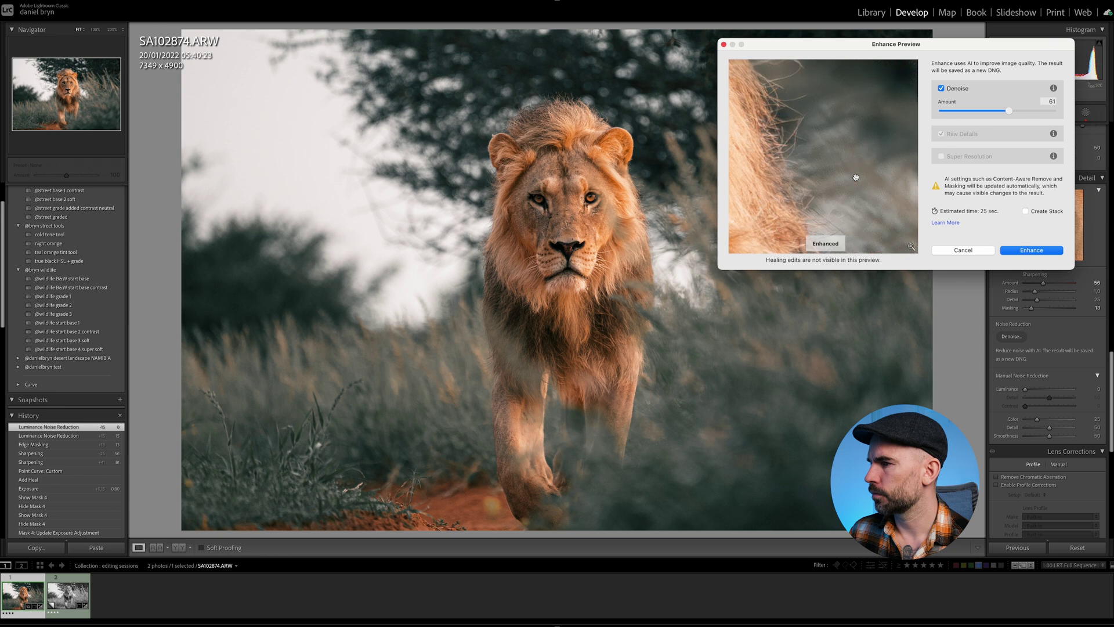
{"action": "left_click_drag", "start_coordinate": [1010, 110], "coordinate": [1075, 115]}
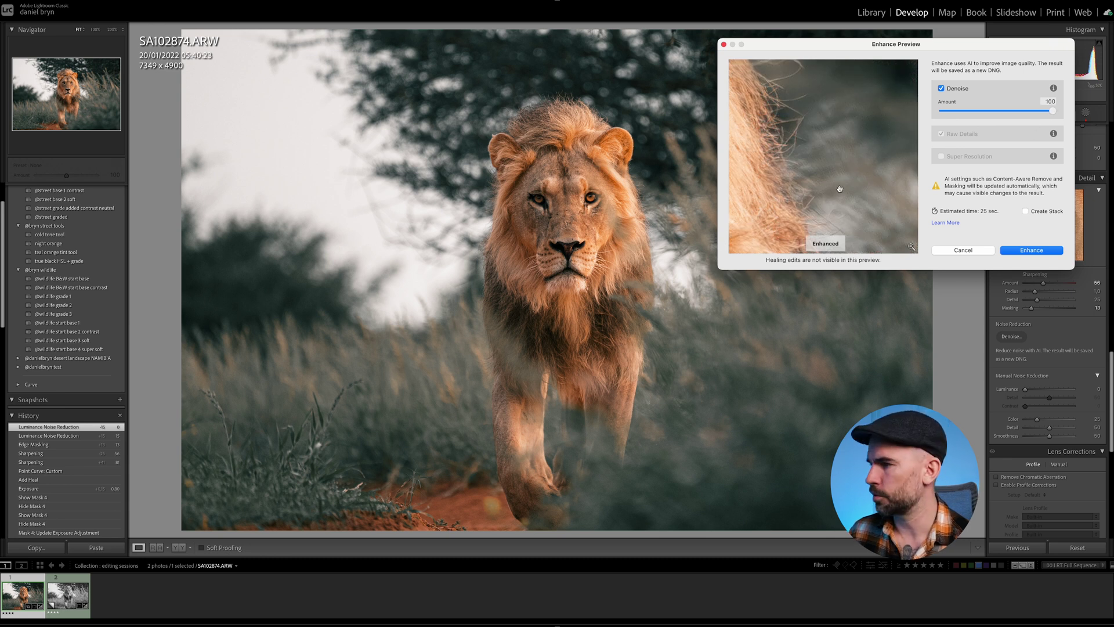
{"action": "left_click", "coordinate": [1023, 252]}
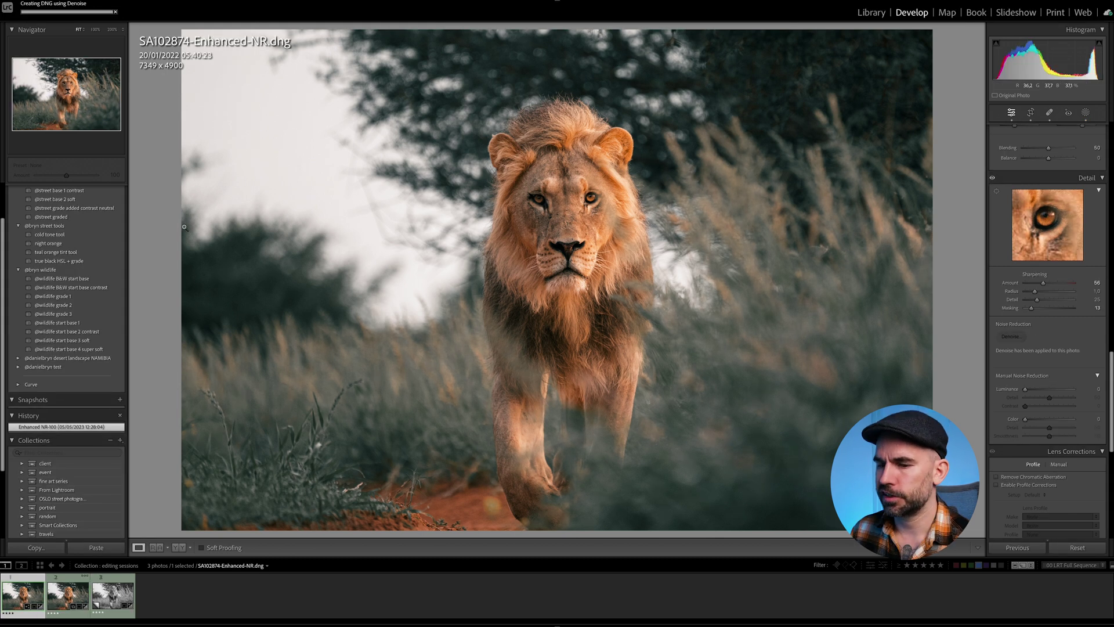
Compare SA102874.ARW side by side with SA102874-Enhanced-NR.dng, zoomed in on the lion's eye and mane.
{"action": "left_click", "coordinate": [68, 585]}
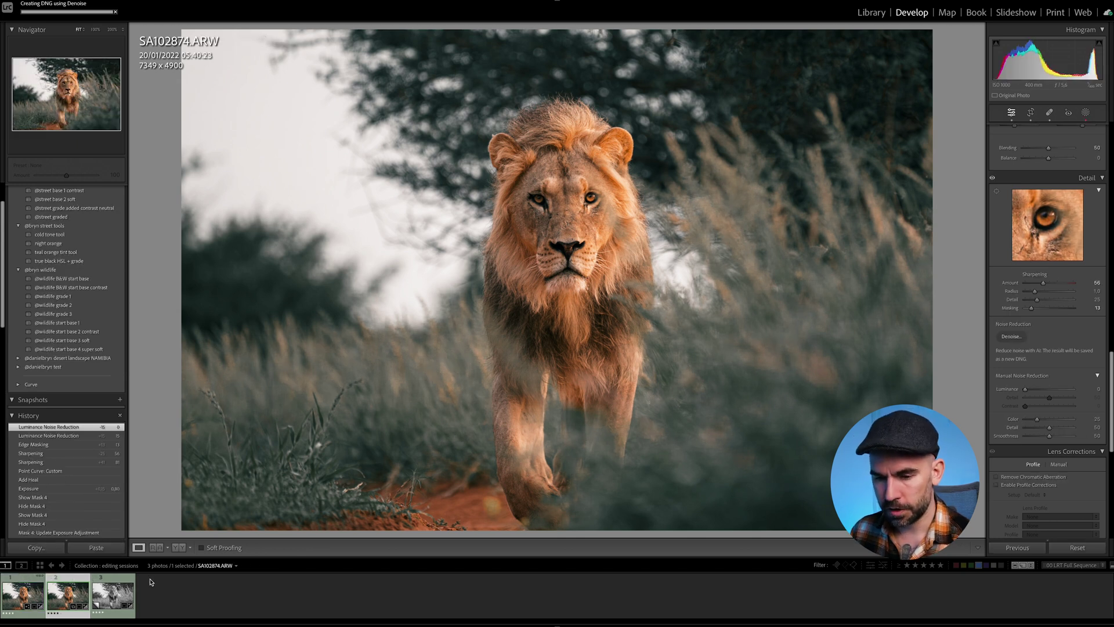
{"action": "left_click", "coordinate": [23, 592], "text": "ctrl"}
{"action": "key", "text": "c"}
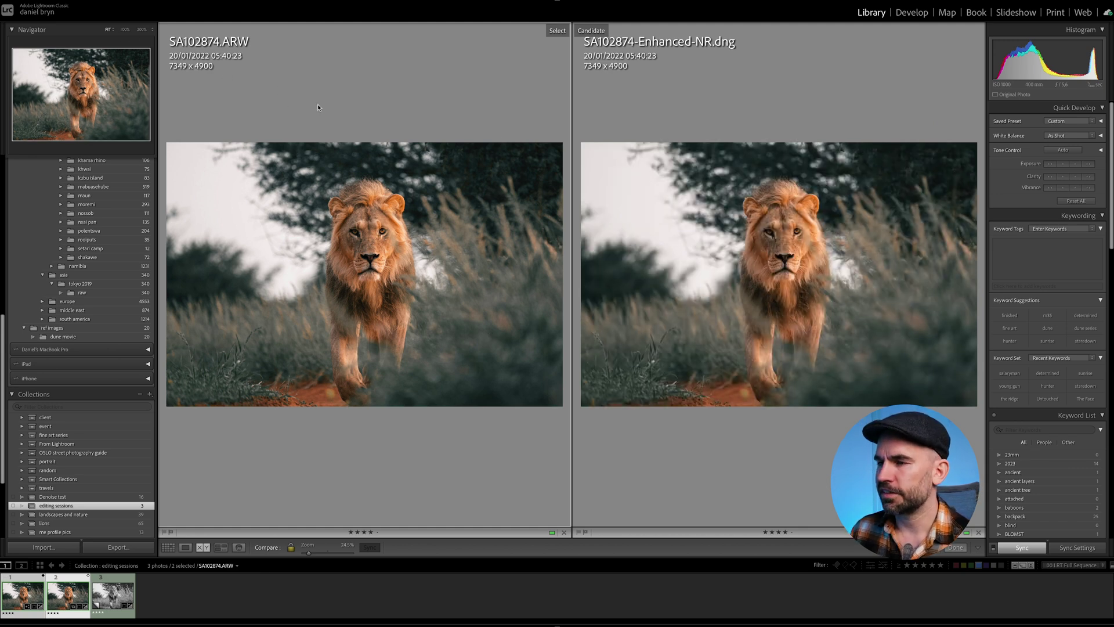
{"action": "left_click", "coordinate": [404, 221]}
{"action": "left_click", "coordinate": [436, 219]}
{"action": "left_click", "coordinate": [408, 242]}
{"action": "left_click_drag", "start_coordinate": [398, 221], "coordinate": [334, 292]}
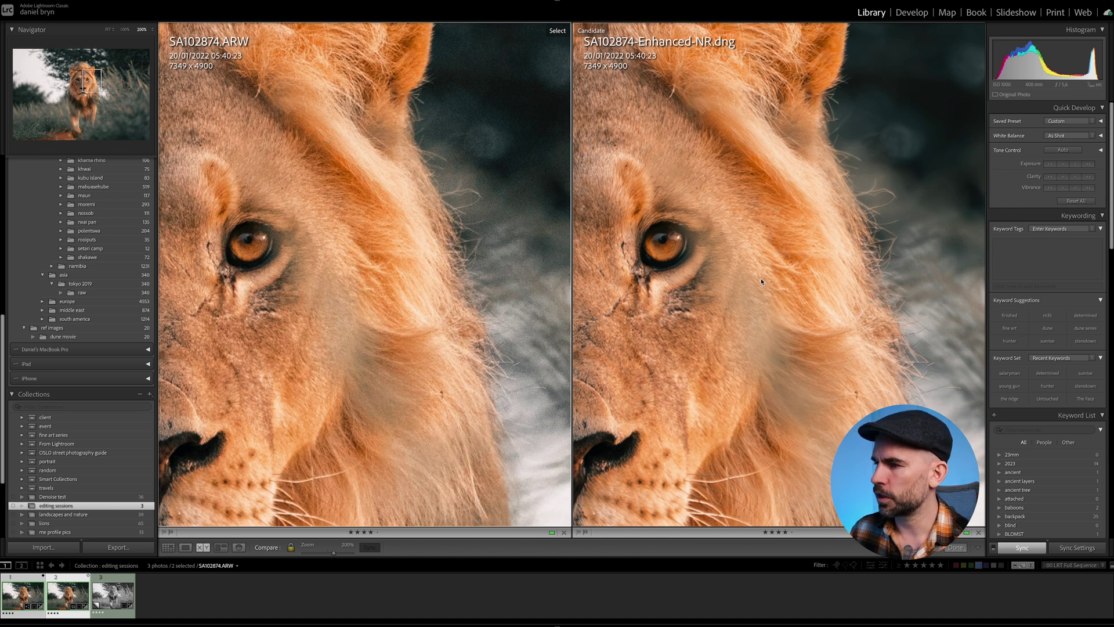
Examine the lion's face, eyes and mane in both versions up close and in full, and leave the comparison.
{"action": "left_click_drag", "start_coordinate": [697, 240], "coordinate": [711, 249]}
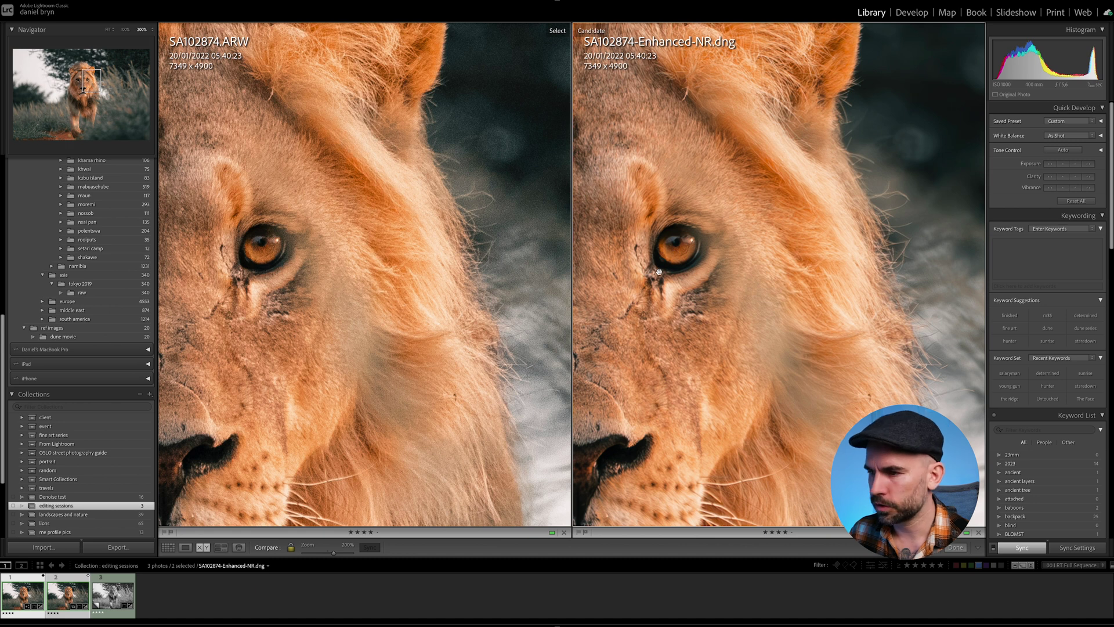
{"action": "left_click_drag", "start_coordinate": [647, 290], "coordinate": [850, 291]}
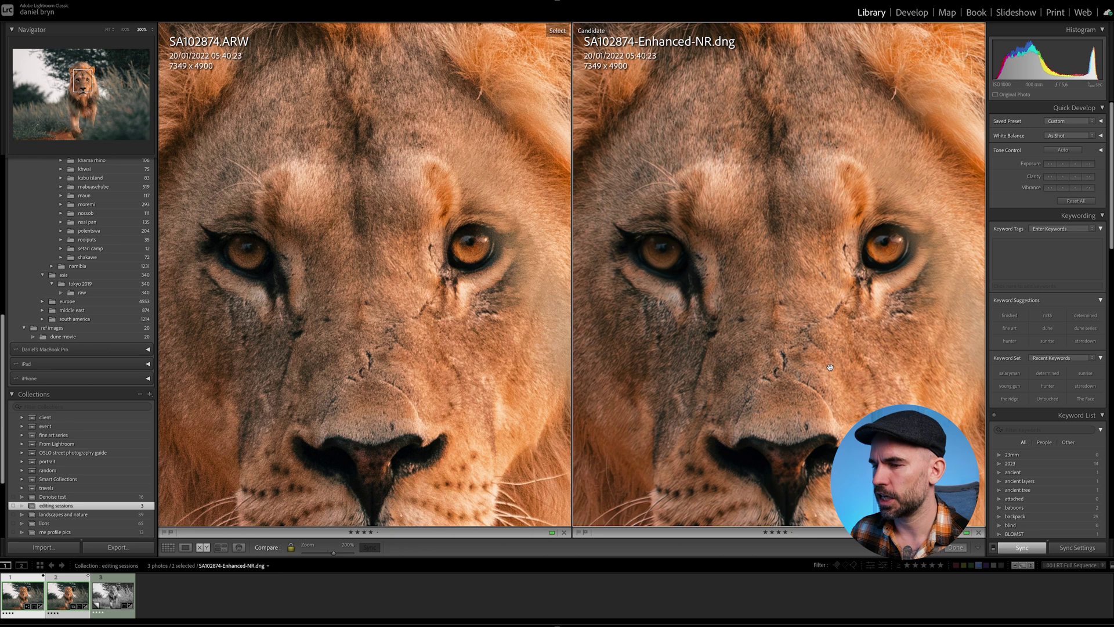
{"action": "left_click_drag", "start_coordinate": [819, 364], "coordinate": [696, 348]}
{"action": "left_click_drag", "start_coordinate": [841, 261], "coordinate": [747, 314]}
{"action": "left_click", "coordinate": [759, 306]}
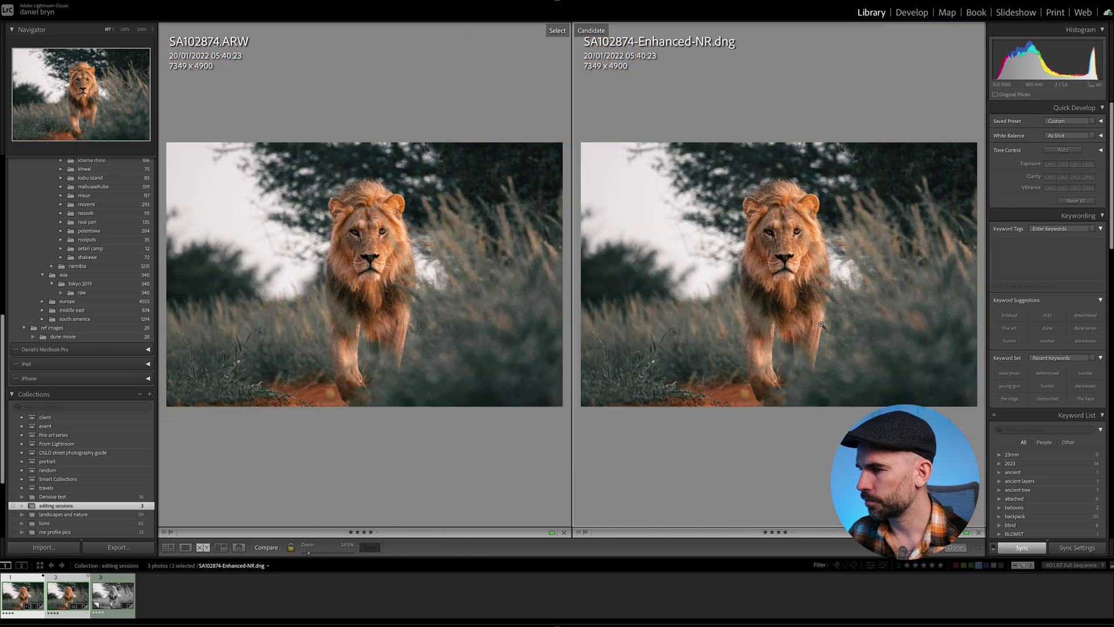
{"action": "left_click", "coordinate": [796, 246]}
{"action": "left_click_drag", "start_coordinate": [756, 239], "coordinate": [808, 300]}
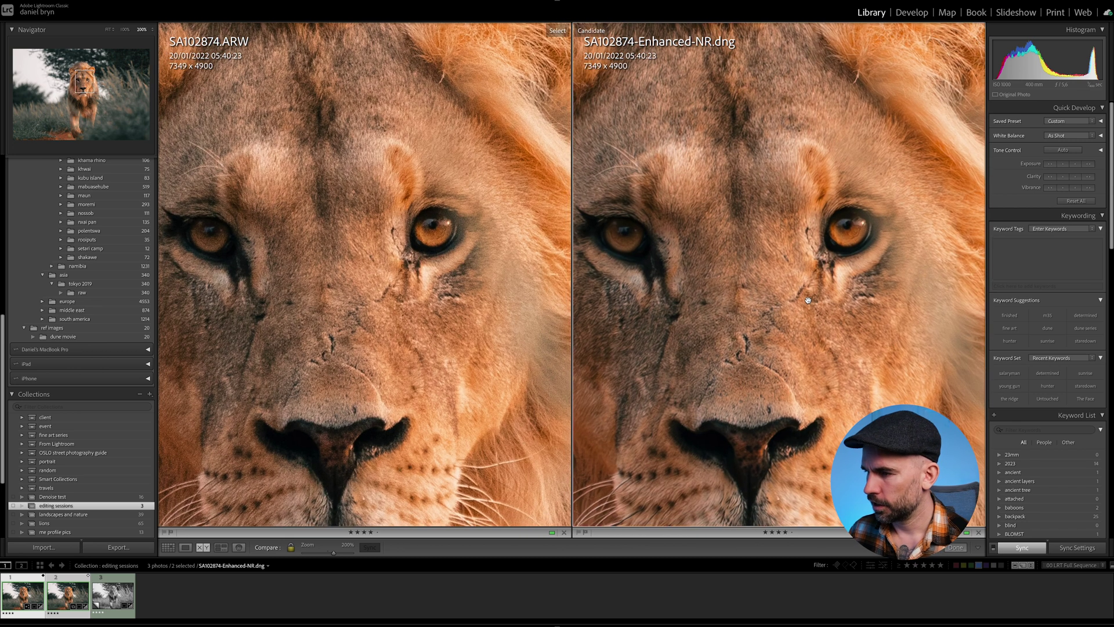
{"action": "left_click", "coordinate": [739, 333]}
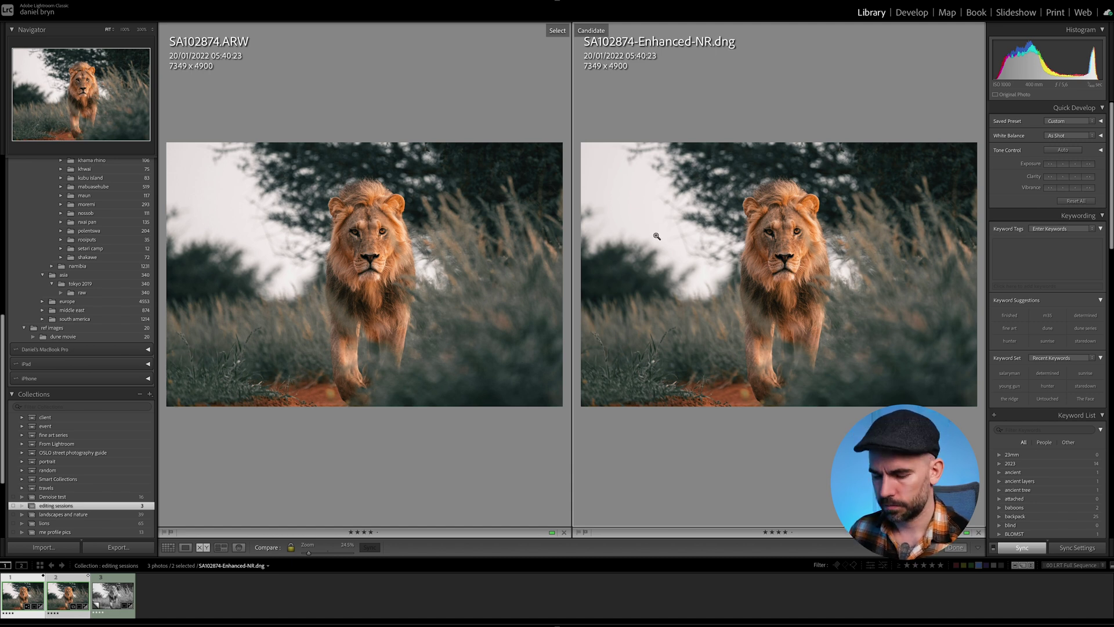
{"action": "left_click", "coordinate": [955, 548]}
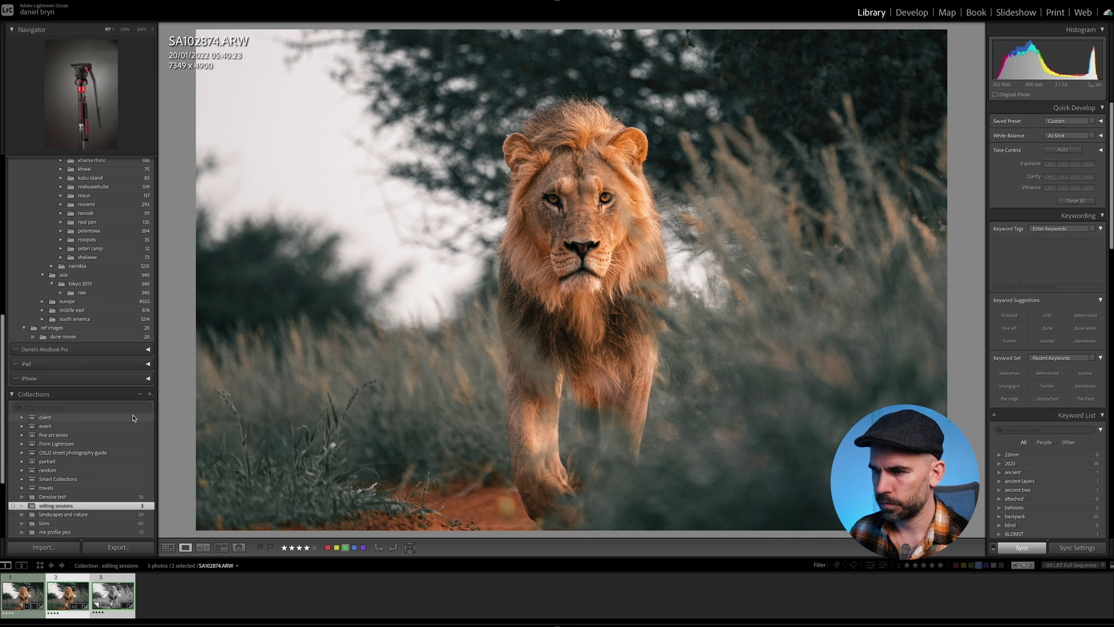
View the black-and-white virtual copy, the original ARW and the enhanced DNG one after another.
{"action": "key", "text": "Right"}
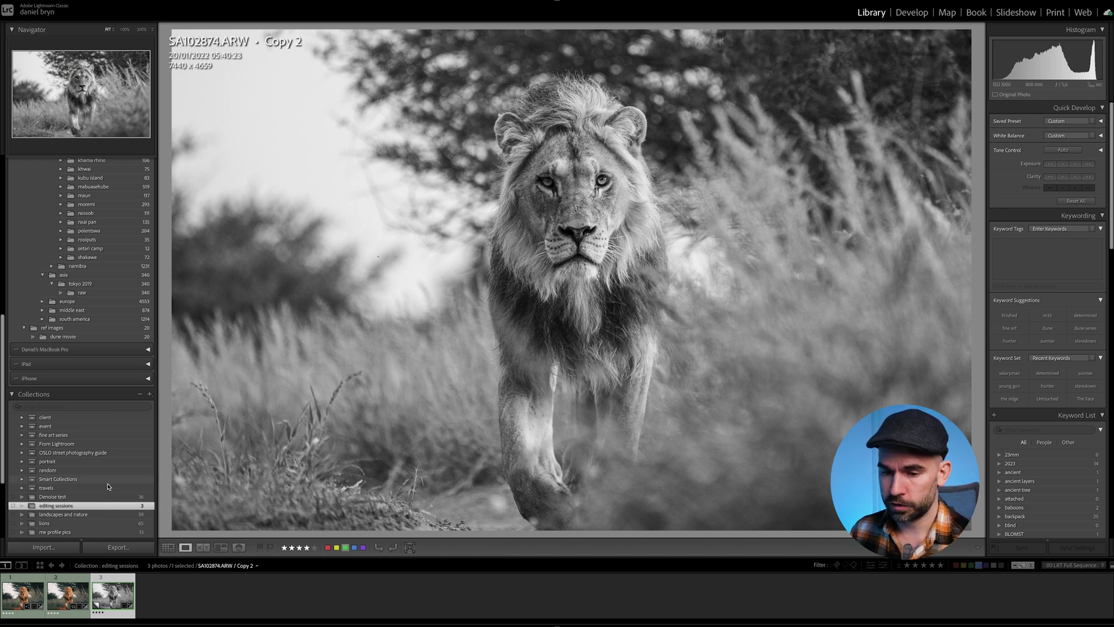
{"action": "left_click", "coordinate": [58, 597]}
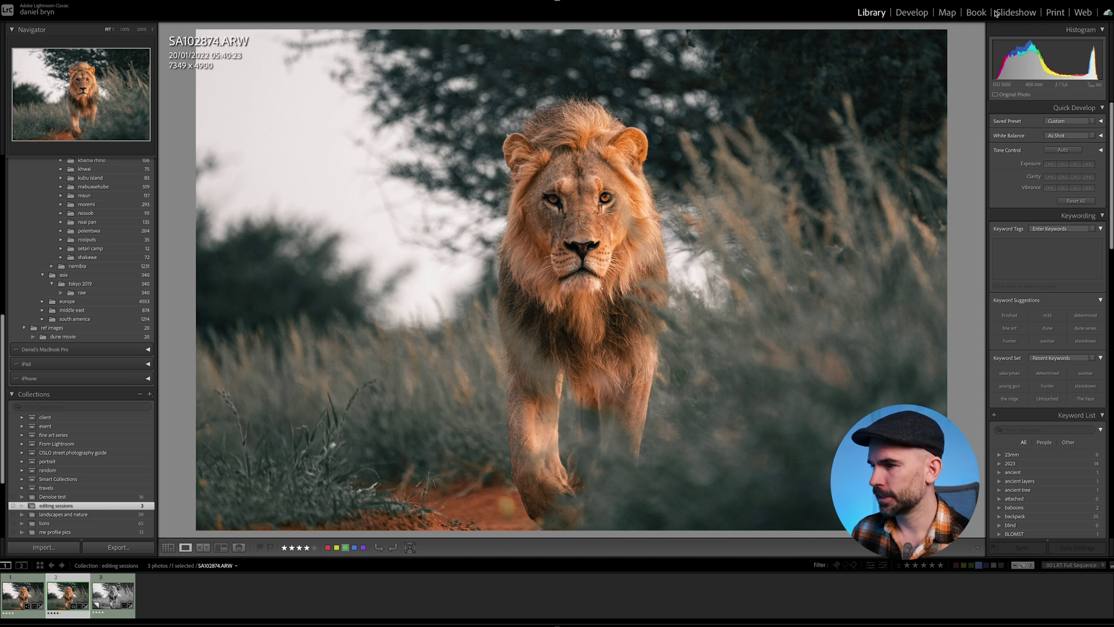
{"action": "left_click", "coordinate": [14, 594]}
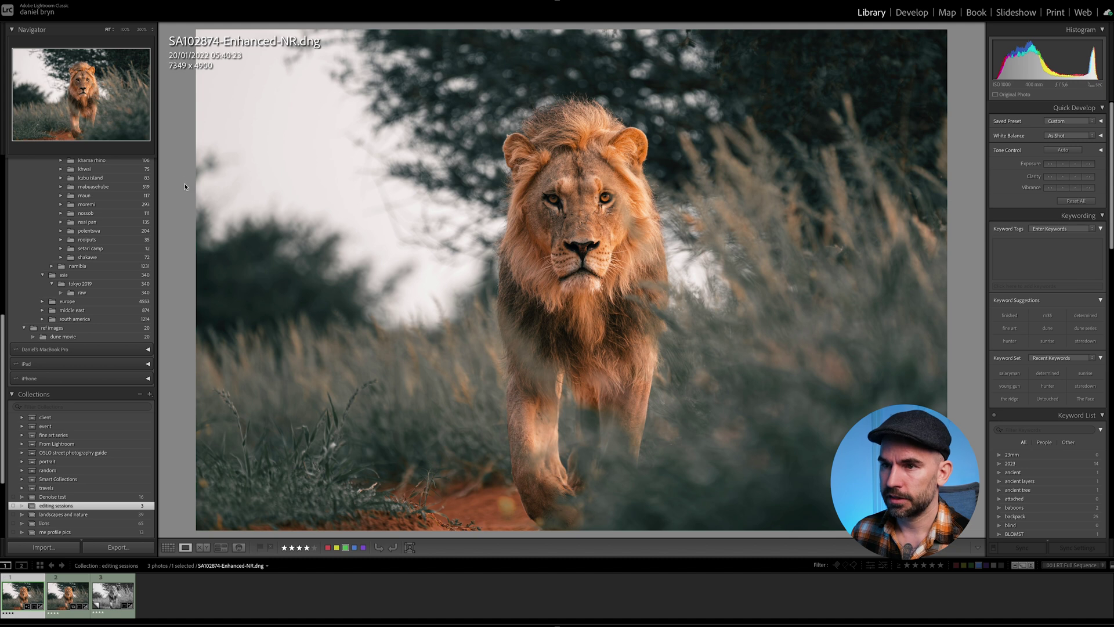
Convert the original SA102874.ARW to black and white in Develop and compare it with Copy 2.
{"action": "left_click", "coordinate": [65, 597]}
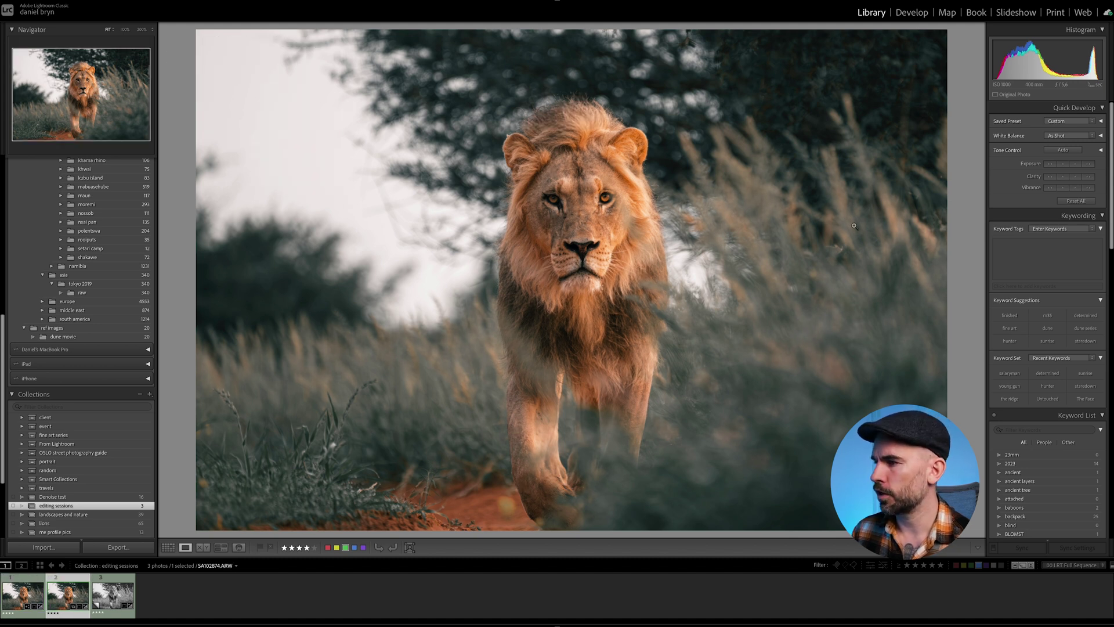
{"action": "key", "text": "i"}
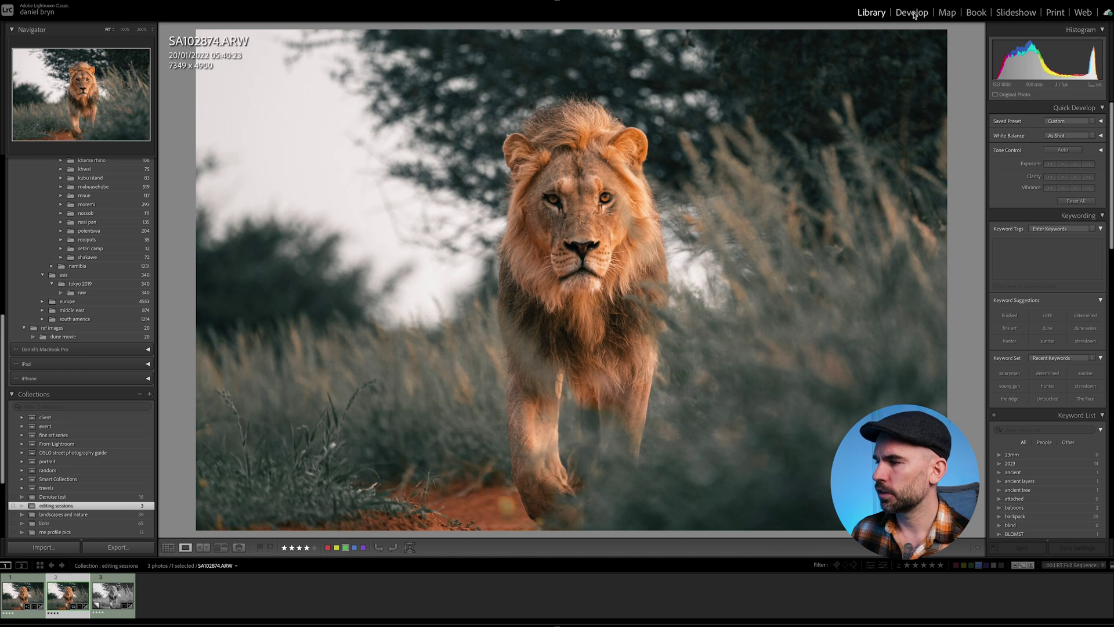
{"action": "key", "text": "d"}
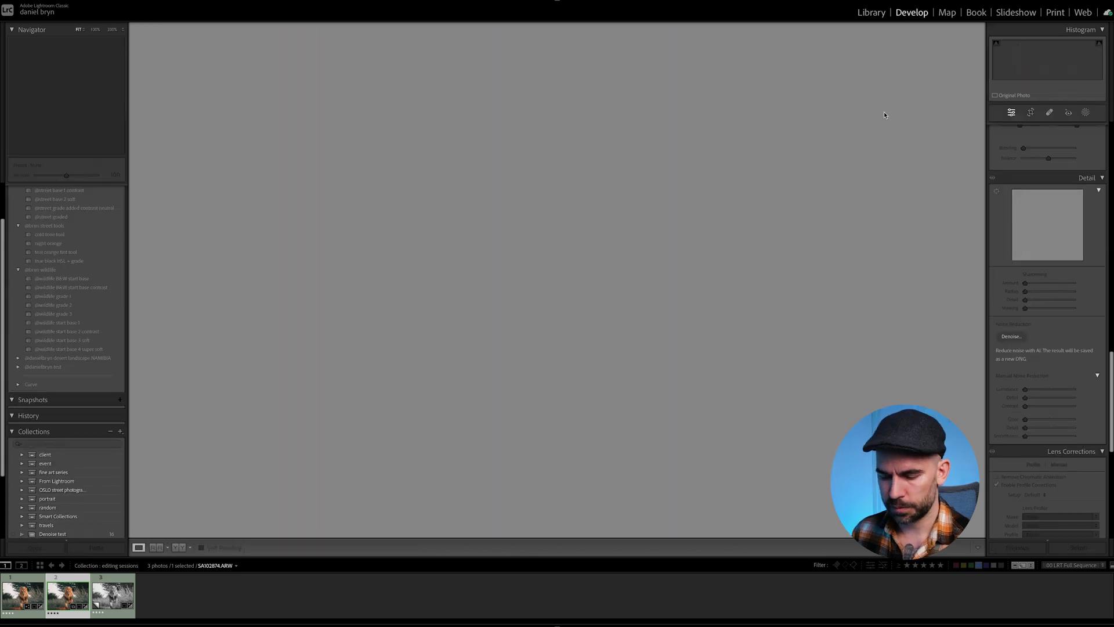
{"action": "key", "text": "v"}
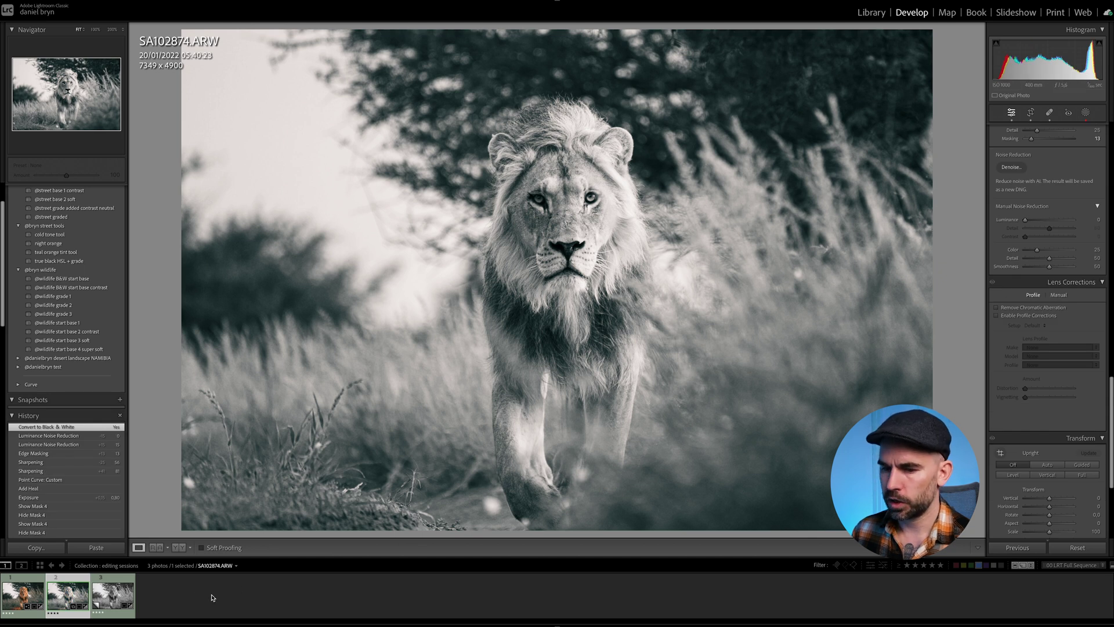
{"action": "left_click", "coordinate": [113, 598]}
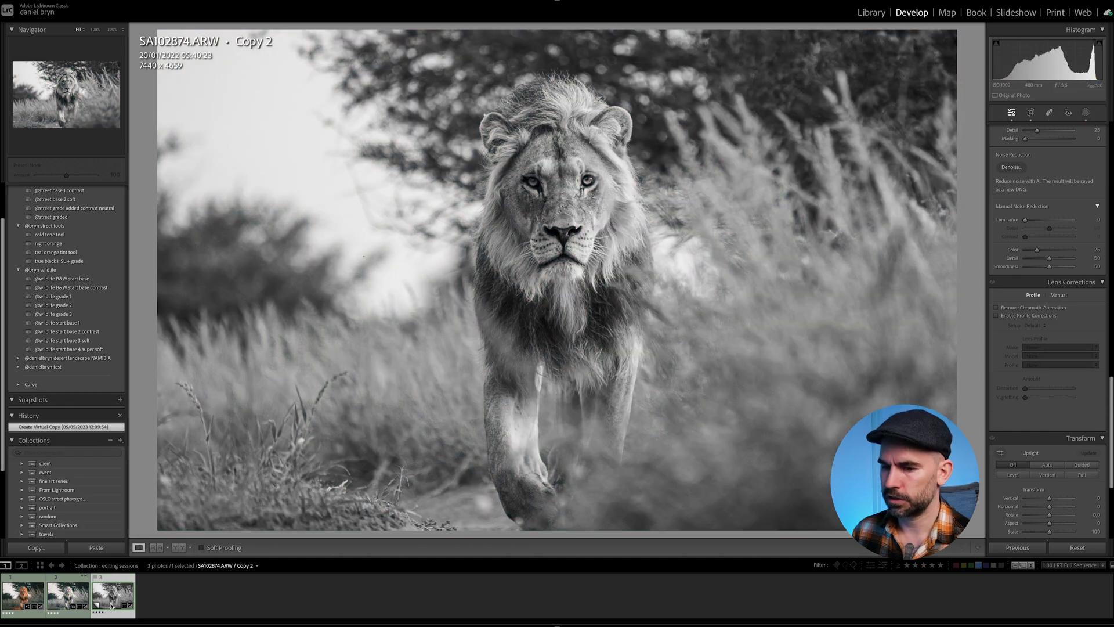
{"action": "left_click", "coordinate": [67, 598]}
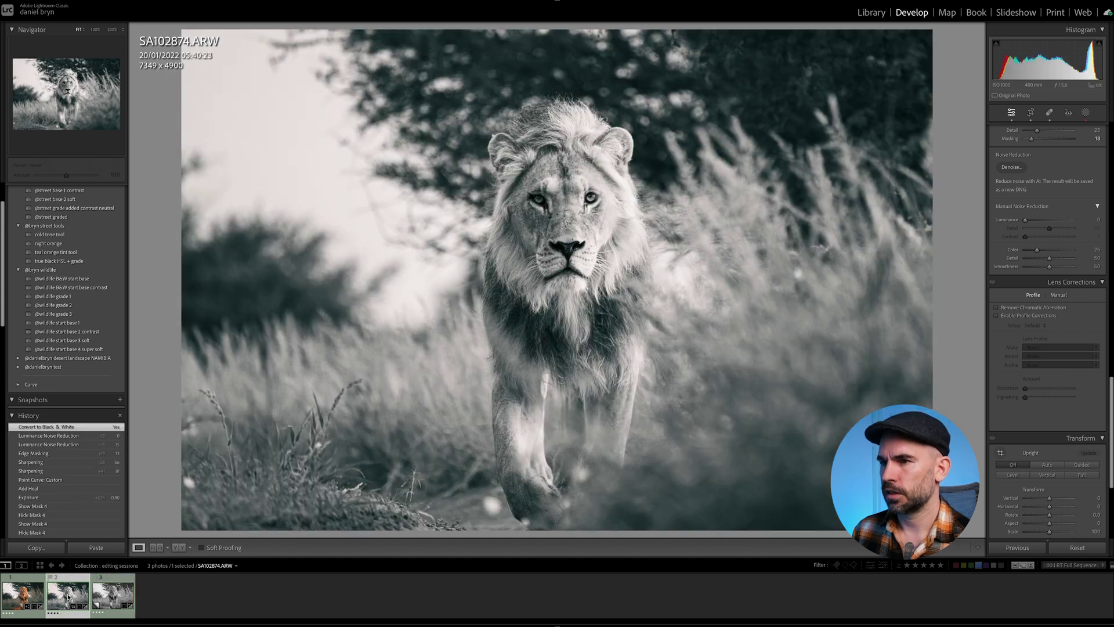
{"action": "left_click", "coordinate": [99, 601]}
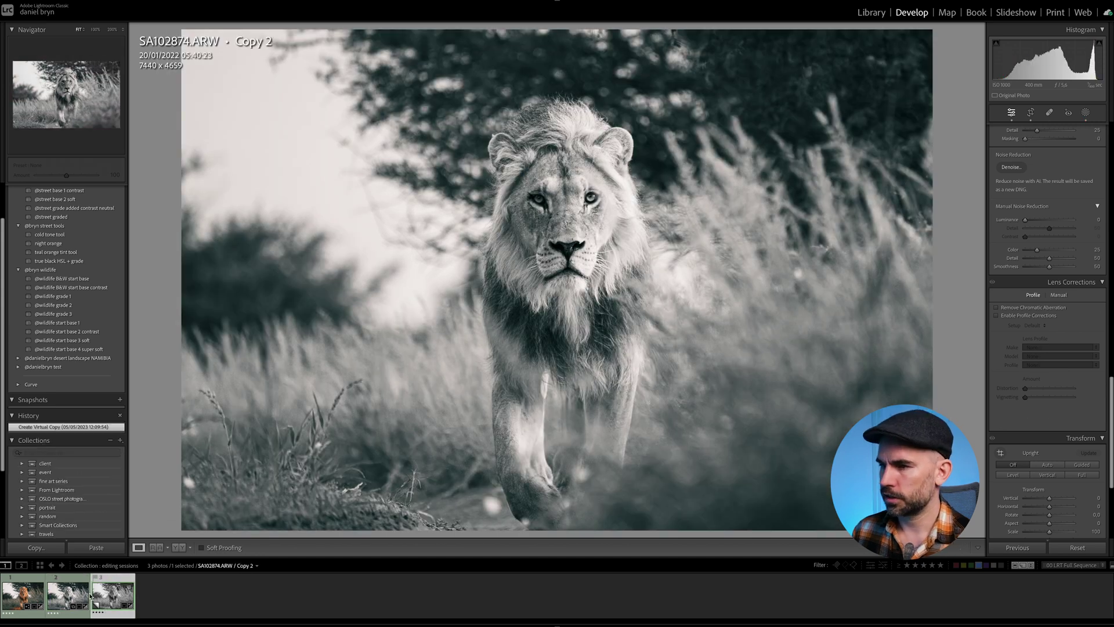
{"action": "left_click", "coordinate": [68, 596]}
Reset the midtones, shadows and highlights color grading on the black-and-white SA102874.ARW and compare it with Copy 2.
{"action": "scroll", "coordinate": [1037, 383], "scroll_direction": "down", "scroll_amount": 3}
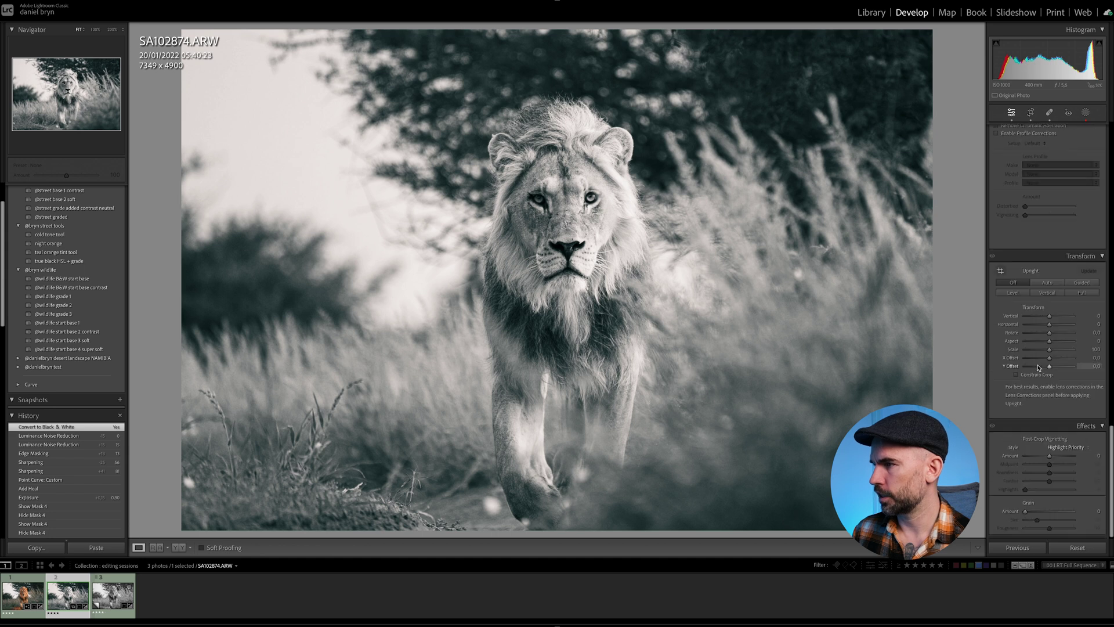
{"action": "scroll", "coordinate": [1031, 400], "scroll_direction": "down", "scroll_amount": 10}
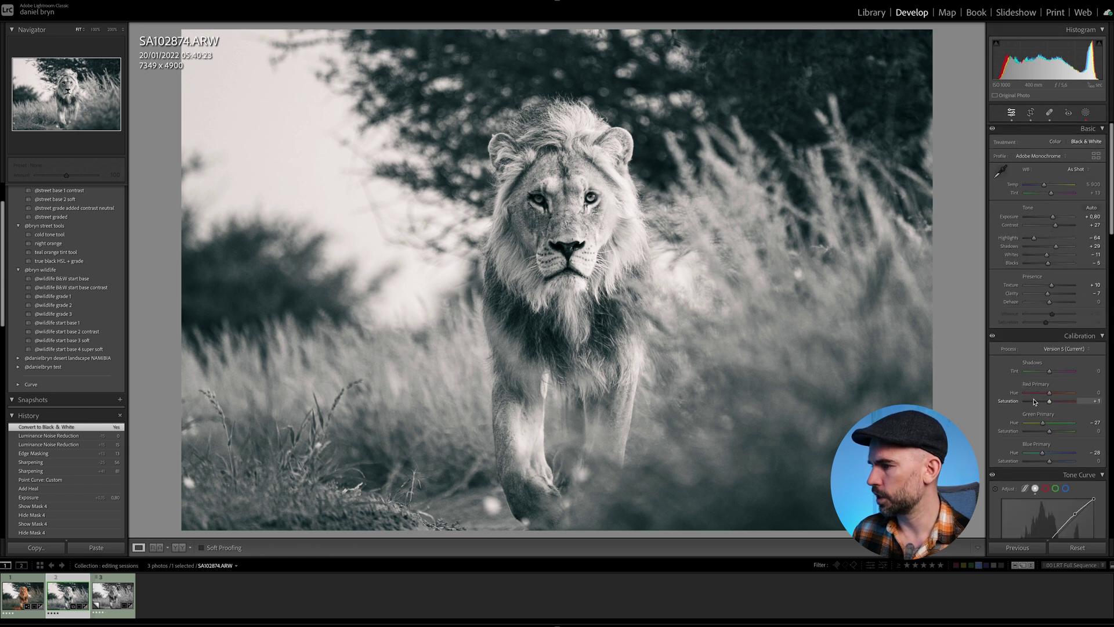
{"action": "scroll", "coordinate": [1032, 393], "scroll_direction": "down", "scroll_amount": 3}
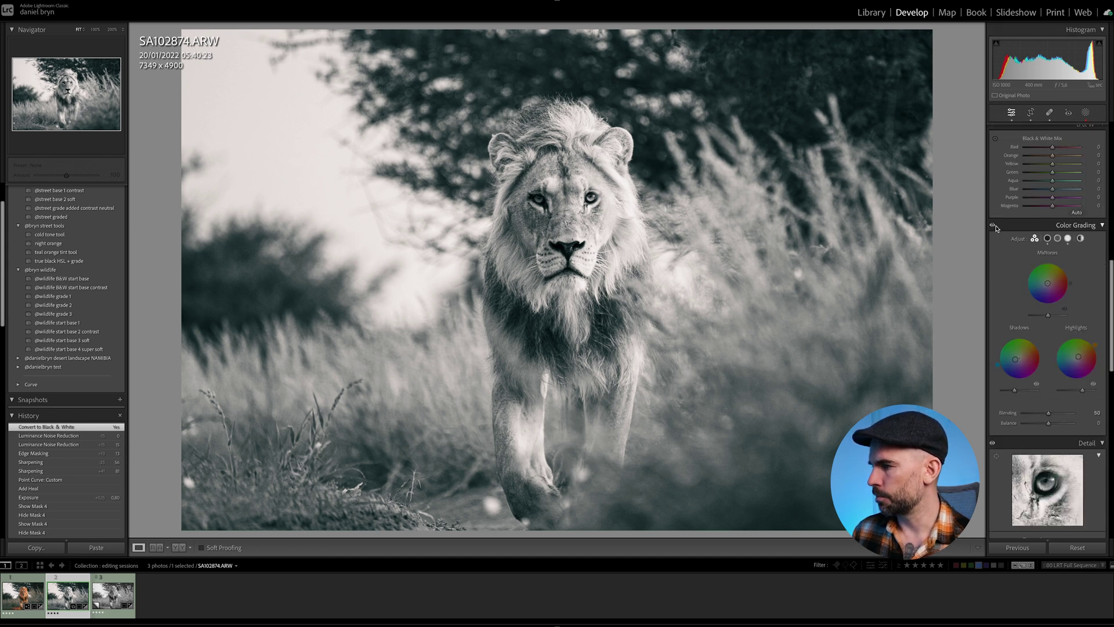
{"action": "key", "text": "alt"}
{"action": "left_click", "coordinate": [1049, 285], "text": "alt"}
{"action": "left_click", "coordinate": [1047, 253], "text": "alt"}
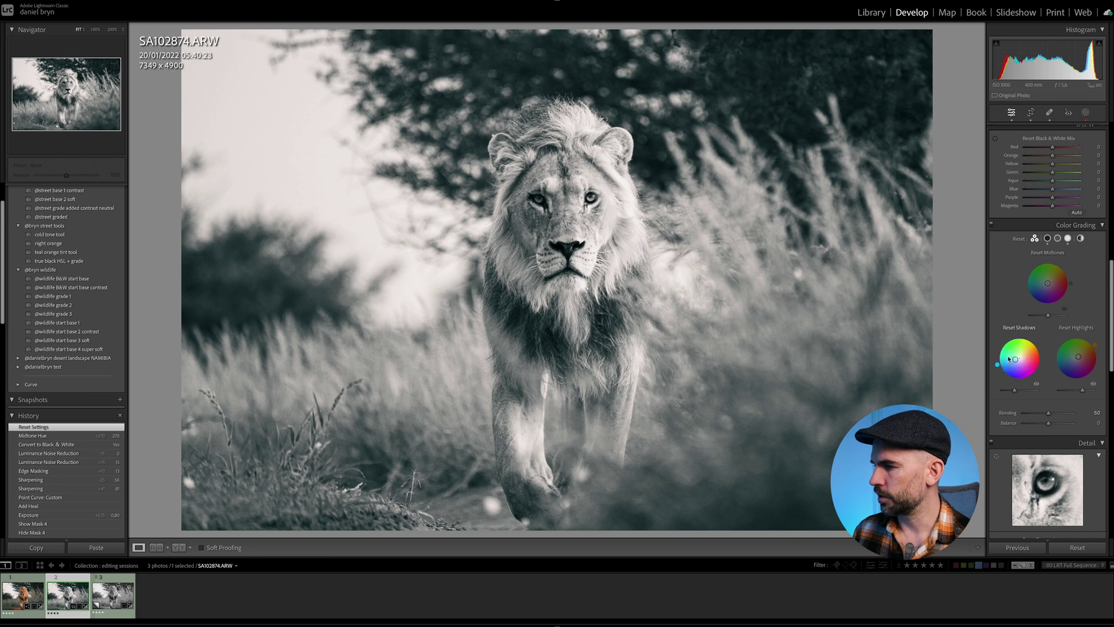
{"action": "left_click", "coordinate": [1019, 327], "text": "alt"}
{"action": "left_click", "coordinate": [1074, 328], "text": "alt"}
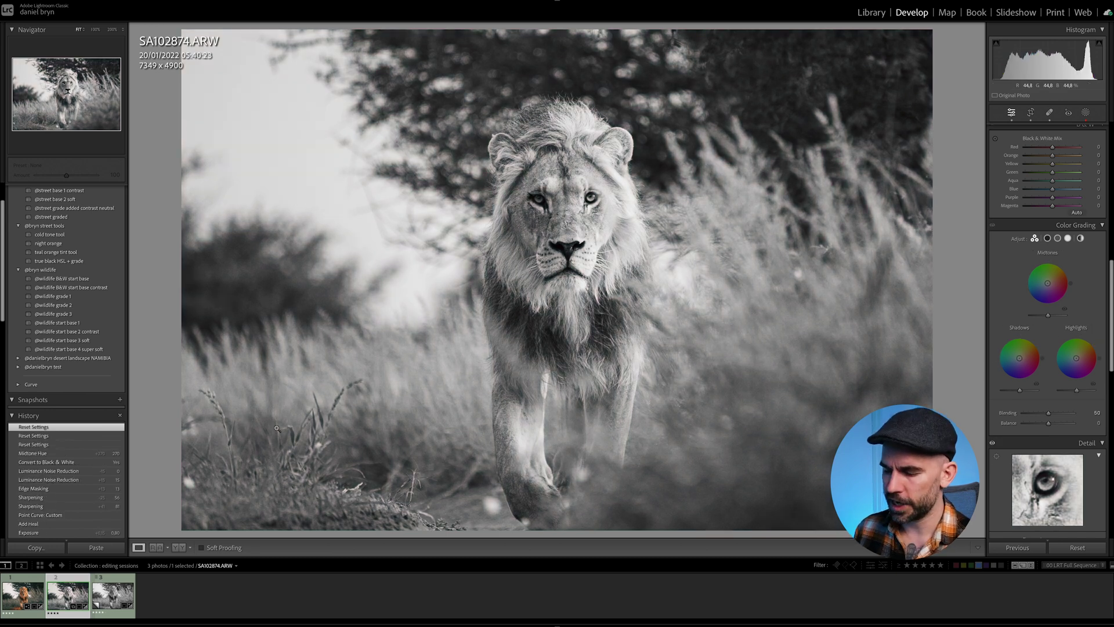
{"action": "key", "text": "Right"}
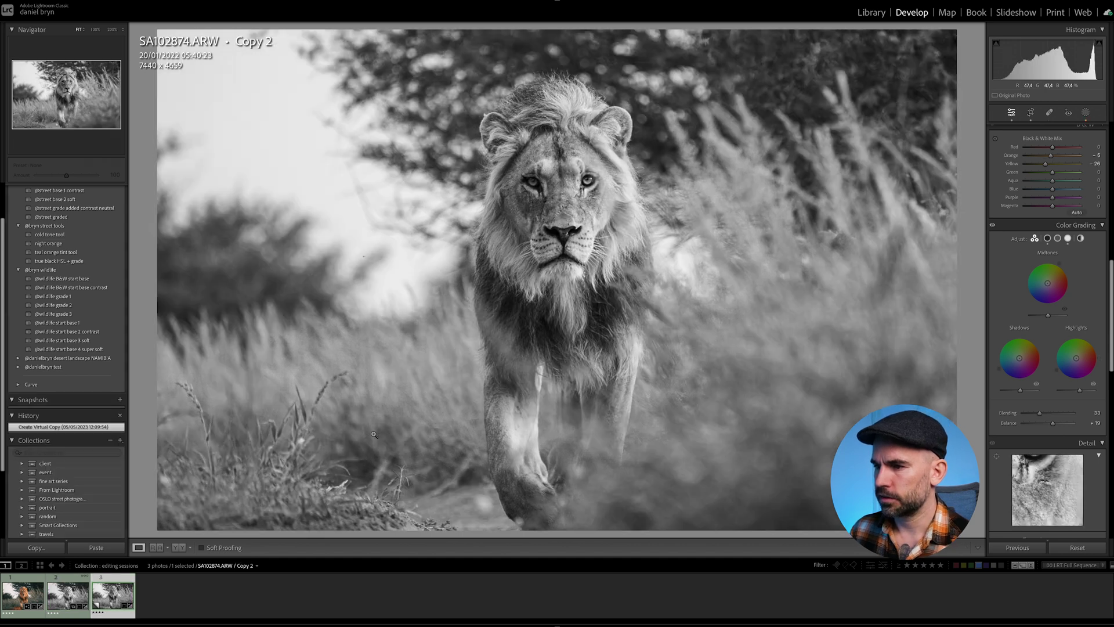
{"action": "key", "text": "Left"}
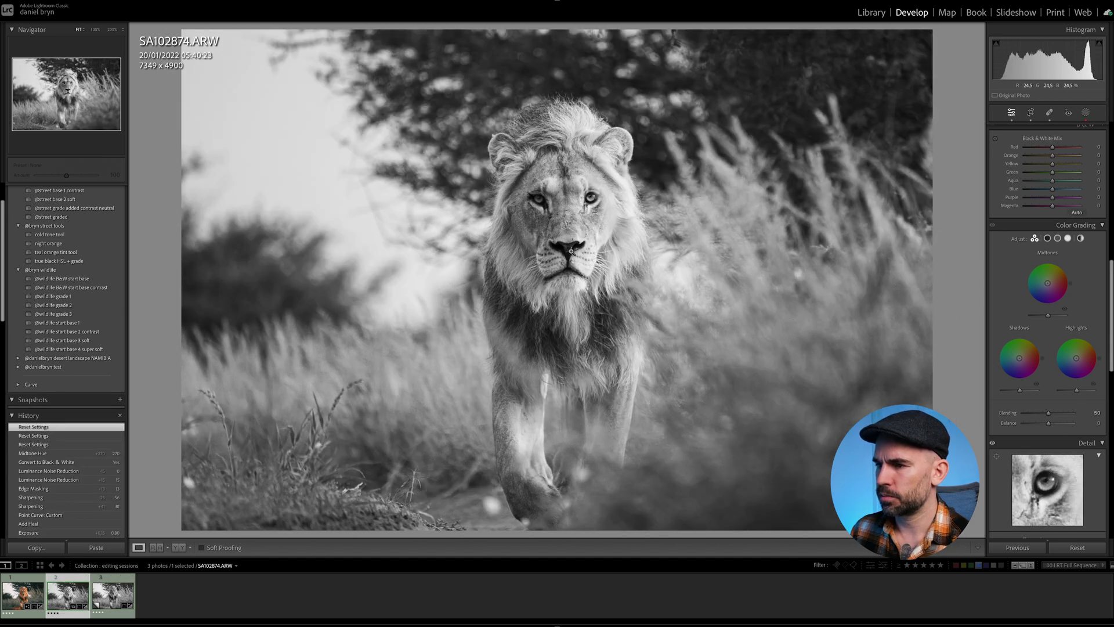
Set the black-and-white mix of the original SA102874.ARW to red +18, orange -17, yellow -35 and green -48.
{"action": "key", "text": "Right"}
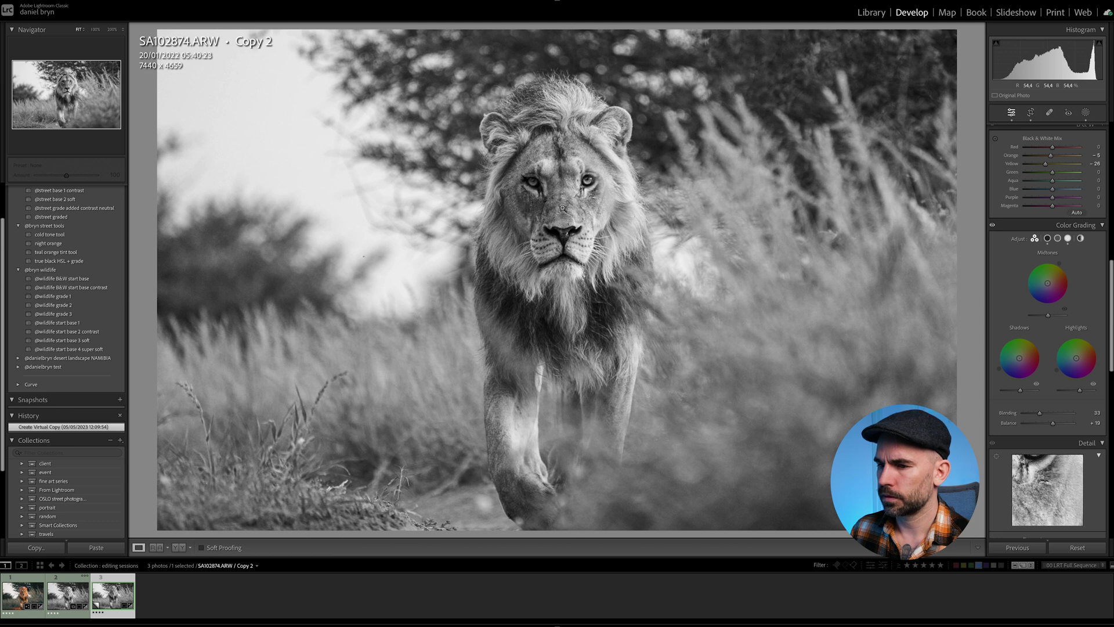
{"action": "key", "text": "Left"}
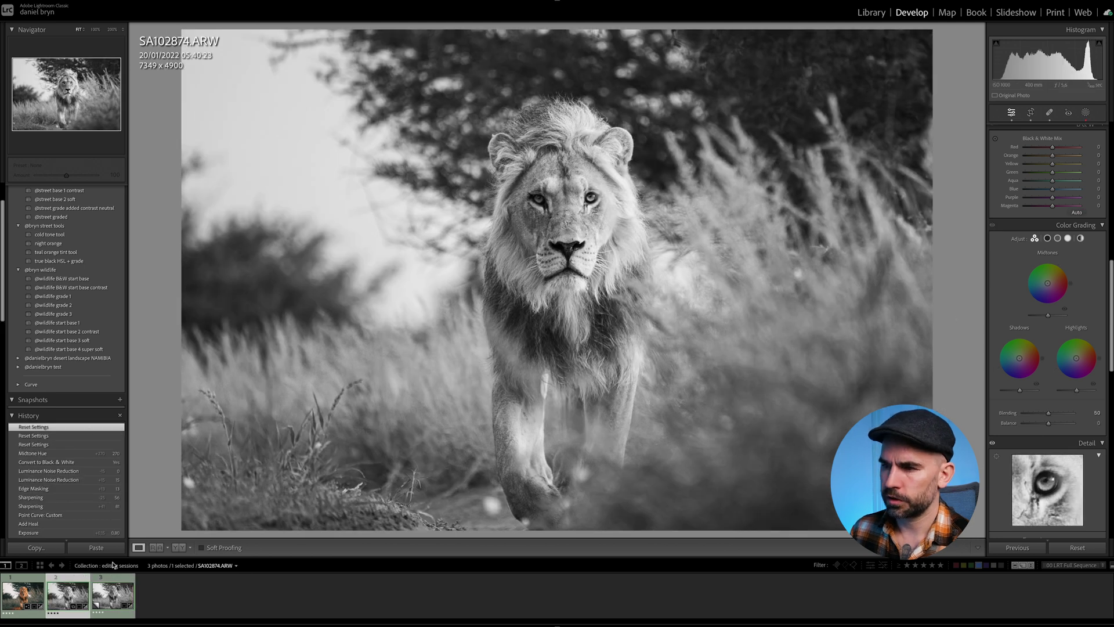
{"action": "scroll", "coordinate": [1066, 287], "scroll_direction": "up", "scroll_amount": 5}
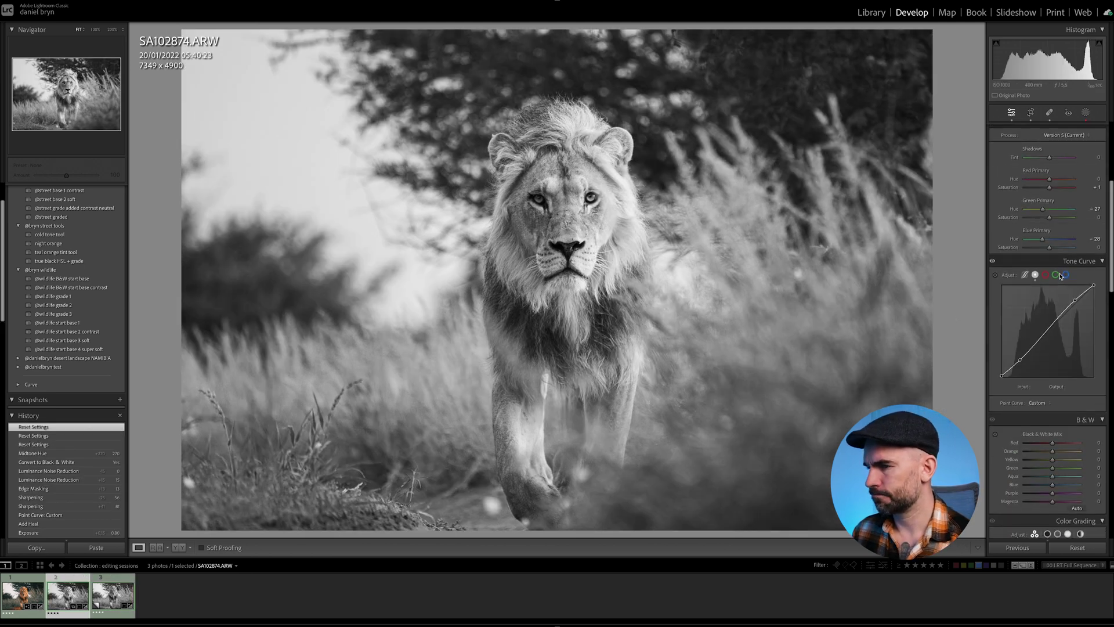
{"action": "scroll", "coordinate": [1066, 287], "scroll_direction": "down", "scroll_amount": 1}
{"action": "scroll", "coordinate": [1066, 287], "scroll_direction": "down", "scroll_amount": 3}
{"action": "scroll", "coordinate": [1064, 279], "scroll_direction": "down", "scroll_amount": 1}
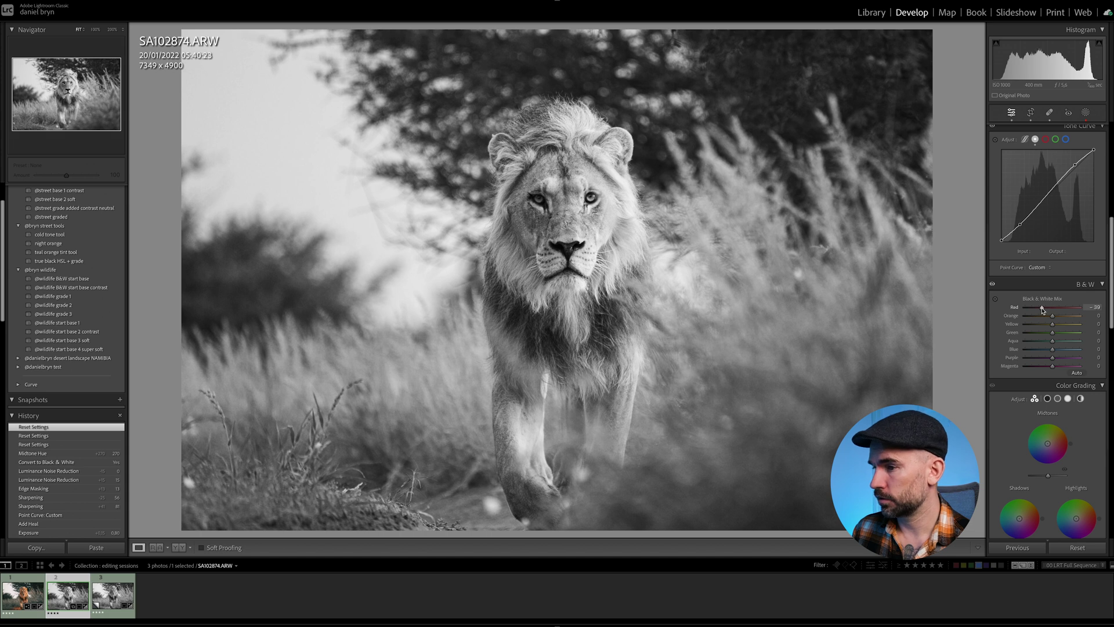
{"action": "left_click_drag", "start_coordinate": [1059, 310], "coordinate": [1052, 318]}
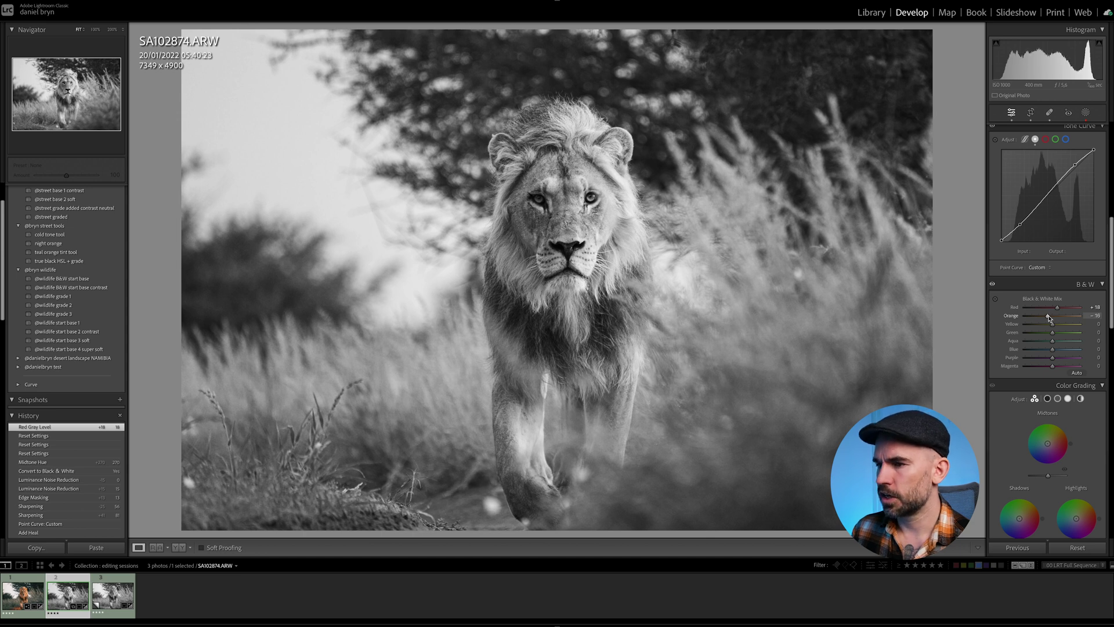
{"action": "left_click_drag", "start_coordinate": [1051, 318], "coordinate": [1052, 329]}
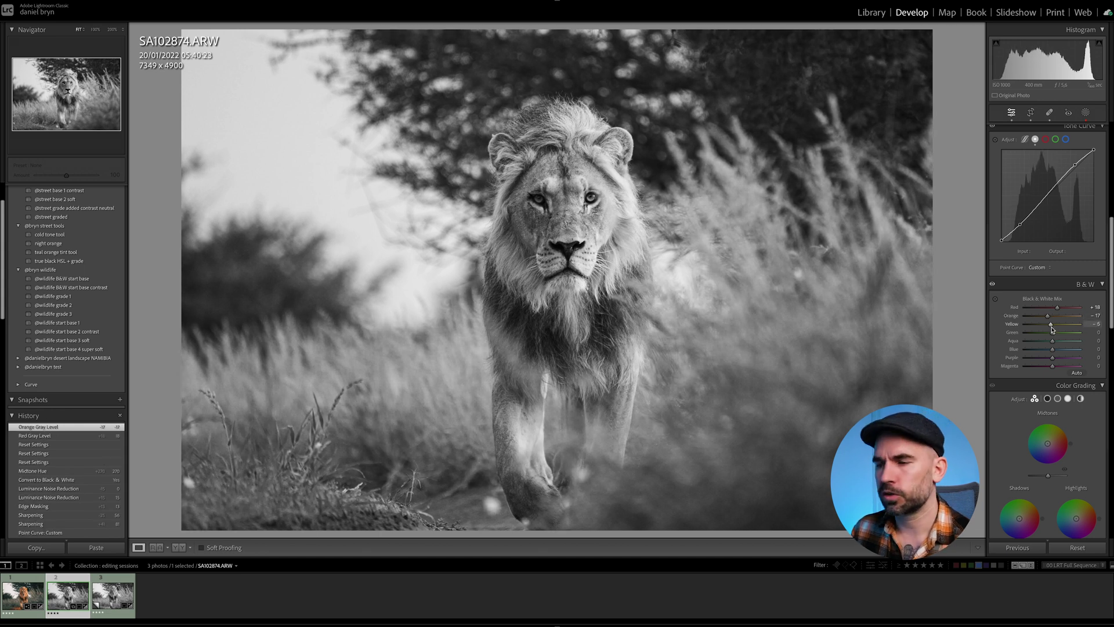
{"action": "left_click_drag", "start_coordinate": [1054, 329], "coordinate": [1034, 343]}
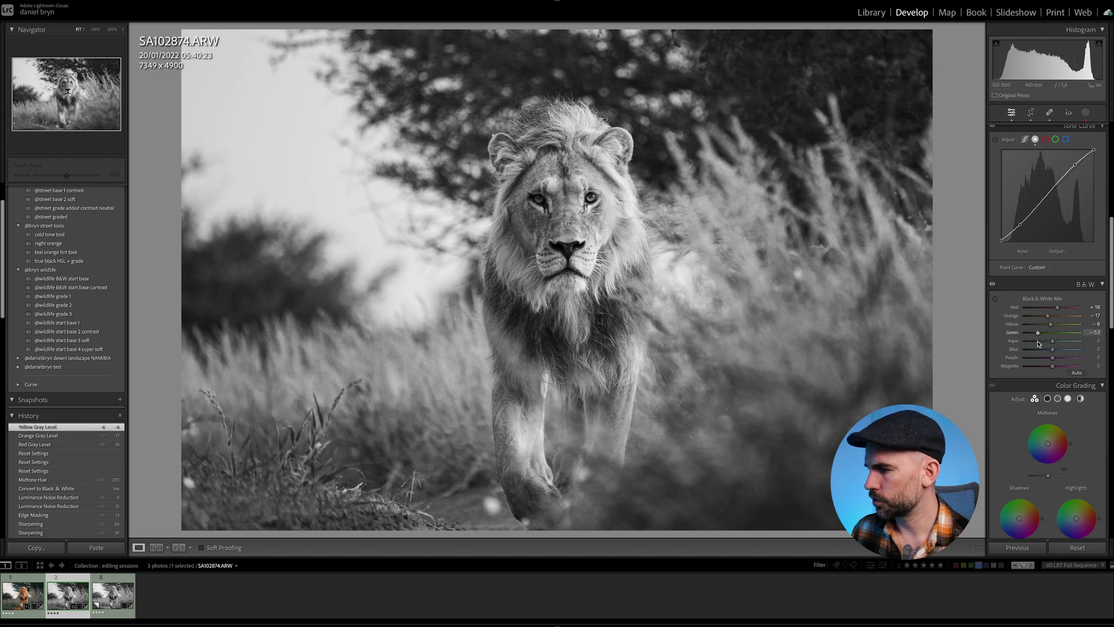
{"action": "mouse_move", "coordinate": [1040, 345]}
{"action": "left_mouse_down"}
{"action": "mouse_move", "coordinate": [1048, 327]}
{"action": "mouse_move", "coordinate": [1066, 332]}
{"action": "mouse_move", "coordinate": [1043, 336]}
{"action": "mouse_move", "coordinate": [1054, 348]}
{"action": "left_mouse_up"}
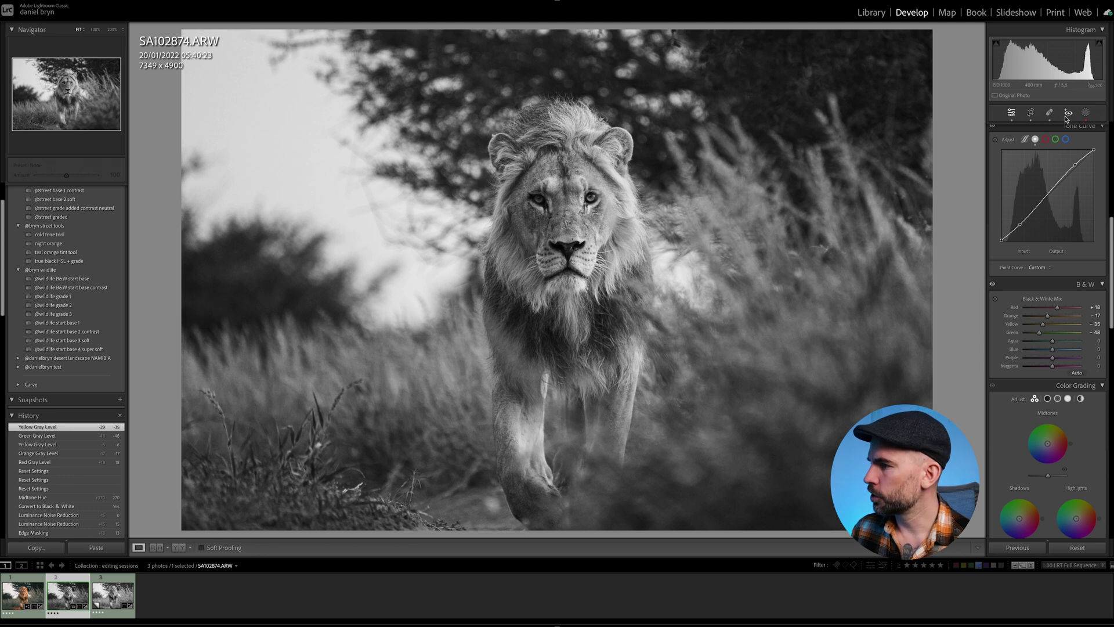
Add a subject mask on the lion with exposure 0.23, slightly higher contrast and shadows, and lower highlights.
{"action": "left_click", "coordinate": [1086, 113]}
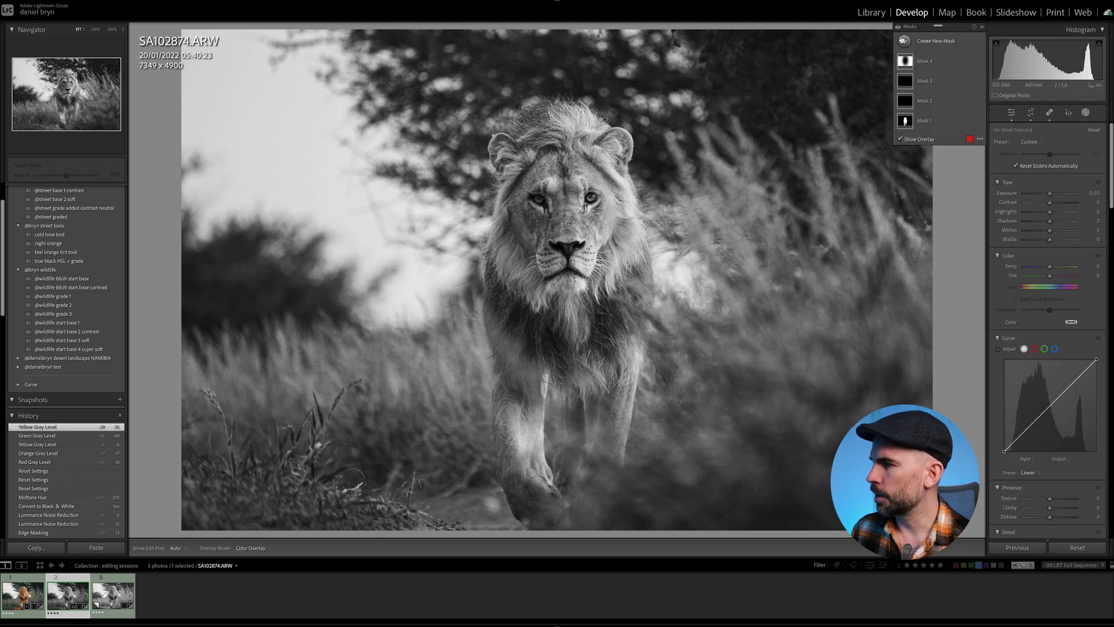
{"action": "left_click", "coordinate": [904, 40]}
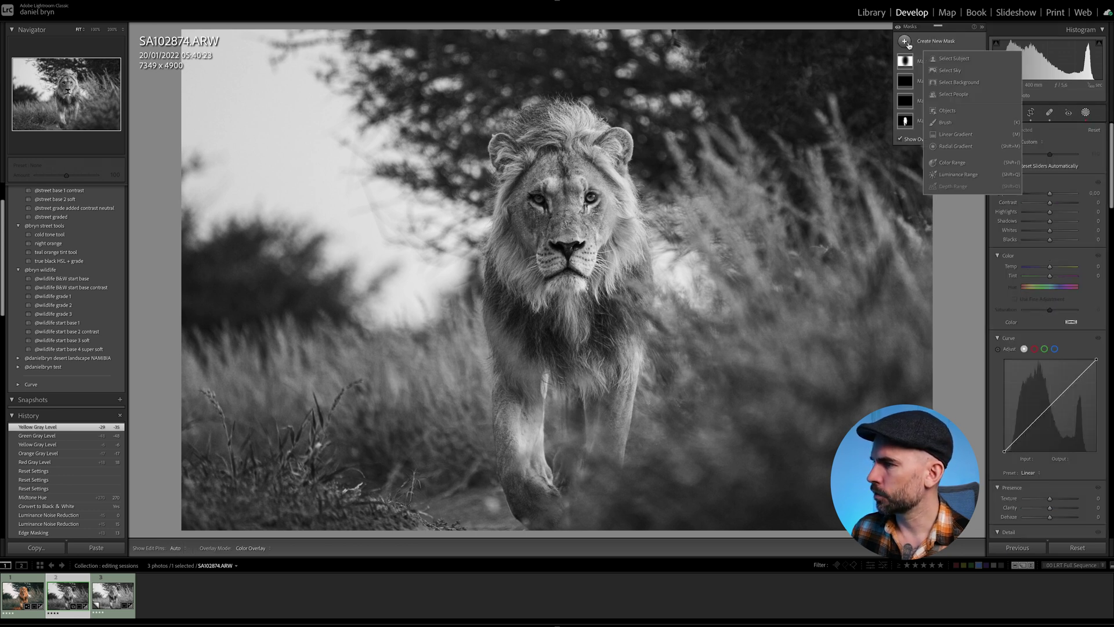
{"action": "left_click", "coordinate": [959, 62]}
{"action": "left_click_drag", "start_coordinate": [1050, 207], "coordinate": [1053, 211]}
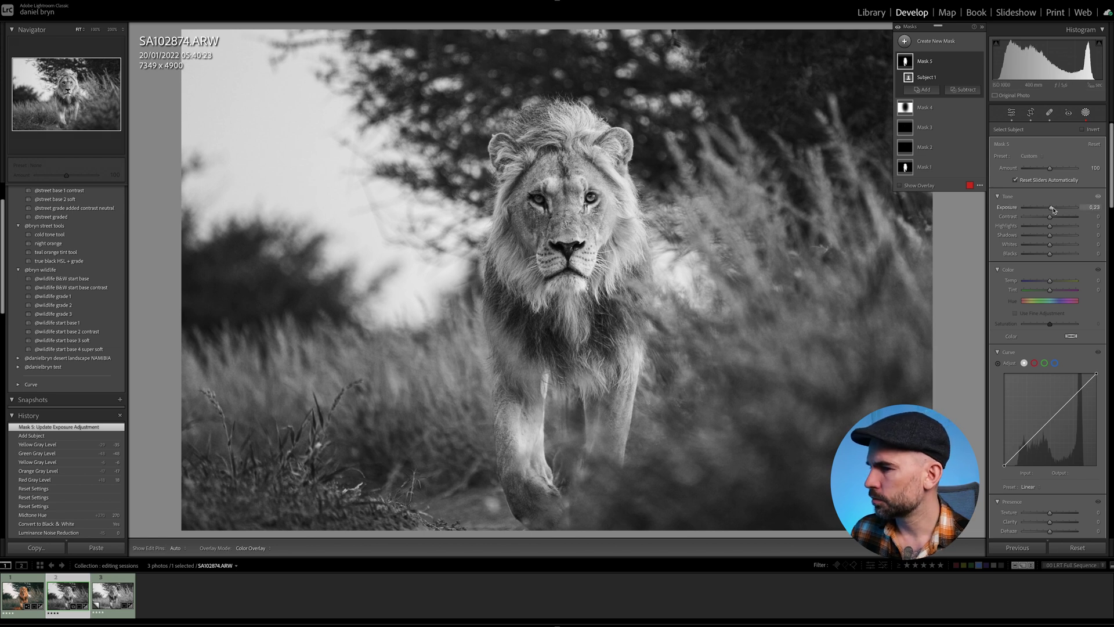
{"action": "mouse_move", "coordinate": [1049, 227]}
{"action": "left_mouse_down"}
{"action": "mouse_move", "coordinate": [1007, 231]}
{"action": "mouse_move", "coordinate": [1055, 239]}
{"action": "mouse_move", "coordinate": [1053, 223]}
{"action": "left_mouse_up"}
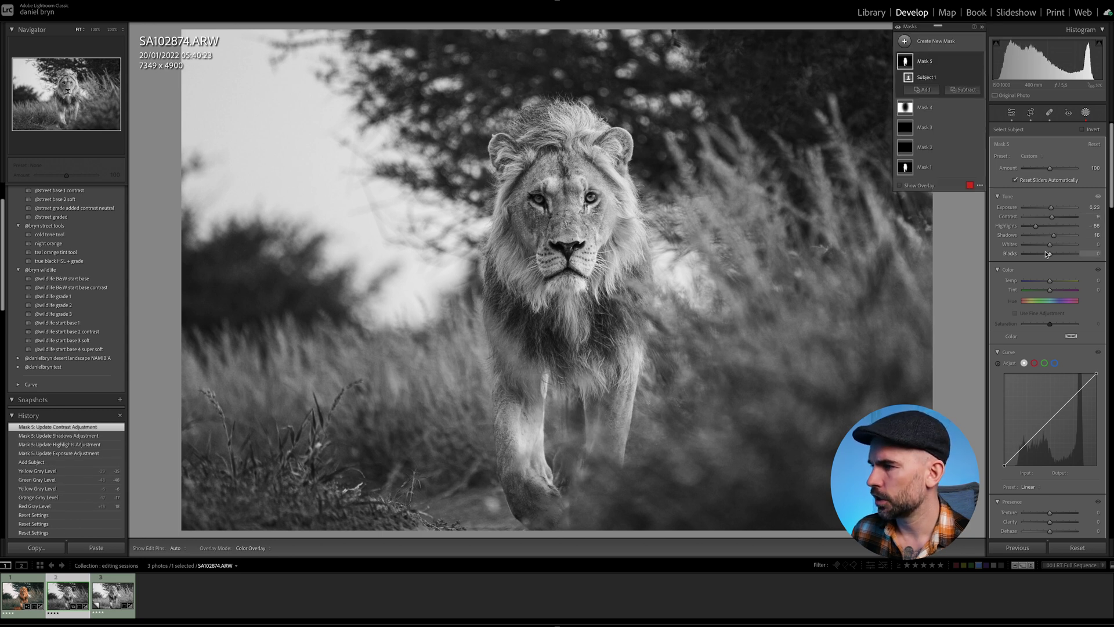
{"action": "key", "text": "shift+w"}
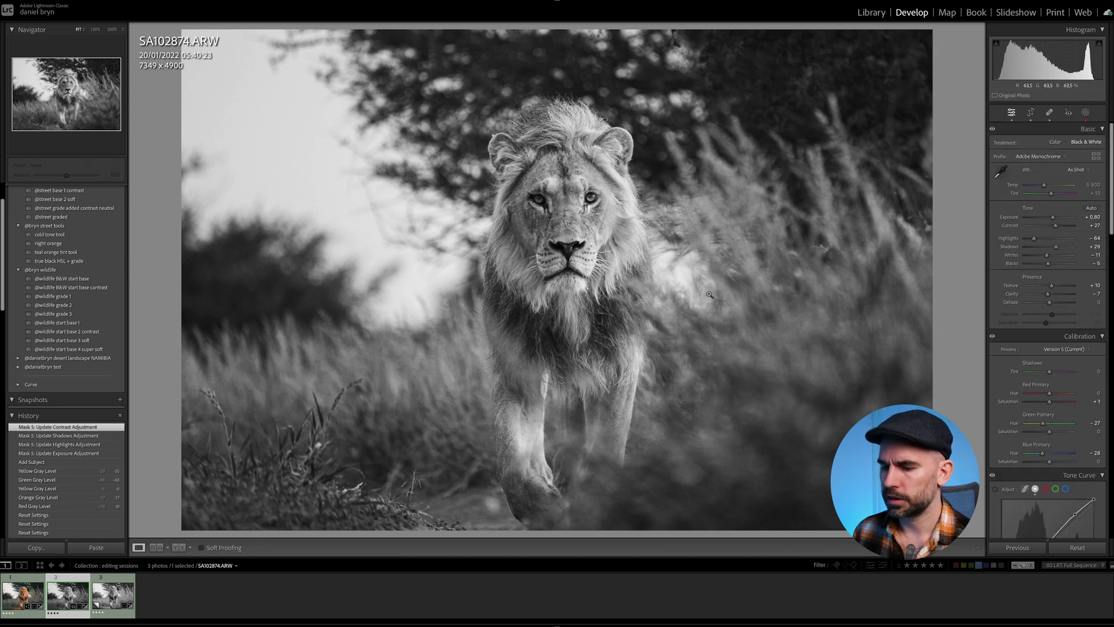
Compare the masked black-and-white SA102874.ARW with Copy 2, alternating between the two photos.
{"action": "key", "text": "Right"}
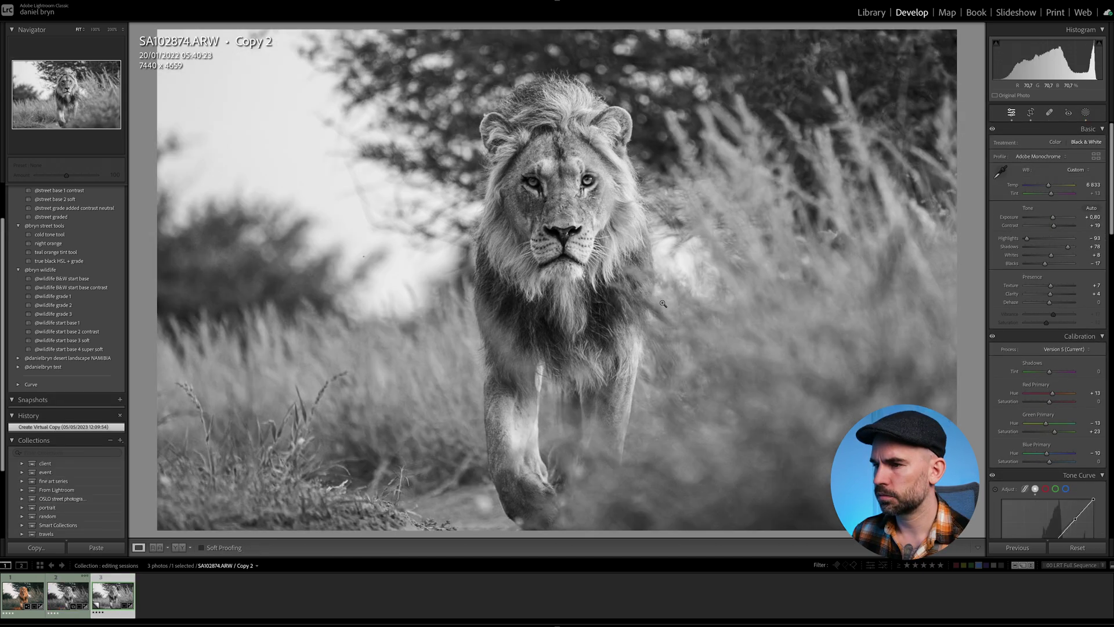
{"action": "key", "text": "Left"}
{"action": "key", "text": "Right"}
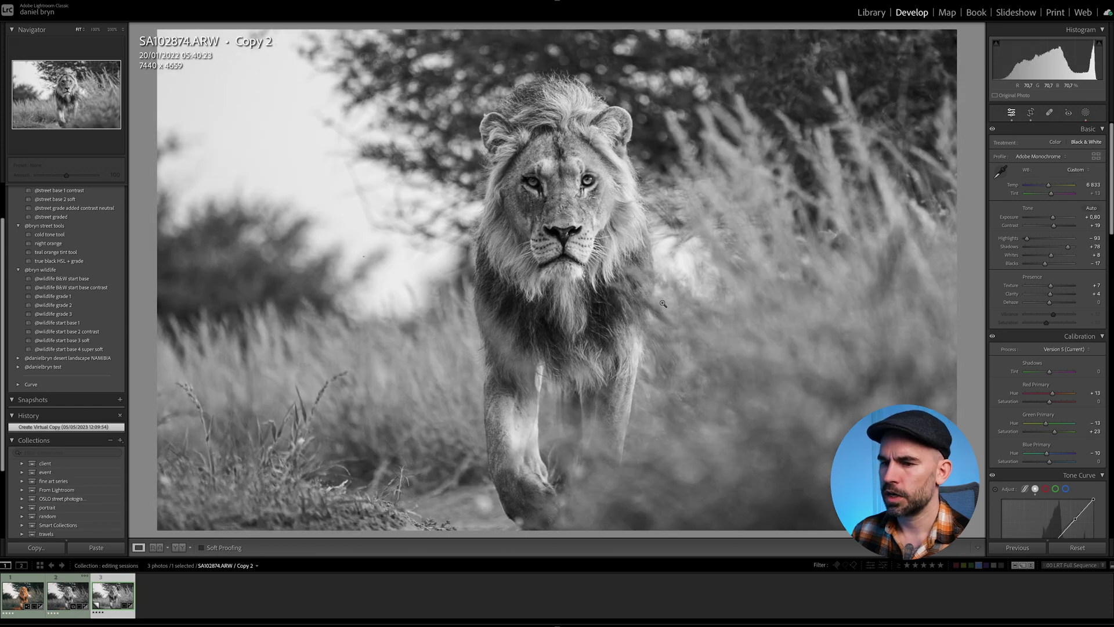
{"action": "key", "text": "Left"}
{"action": "key", "text": "Right"}
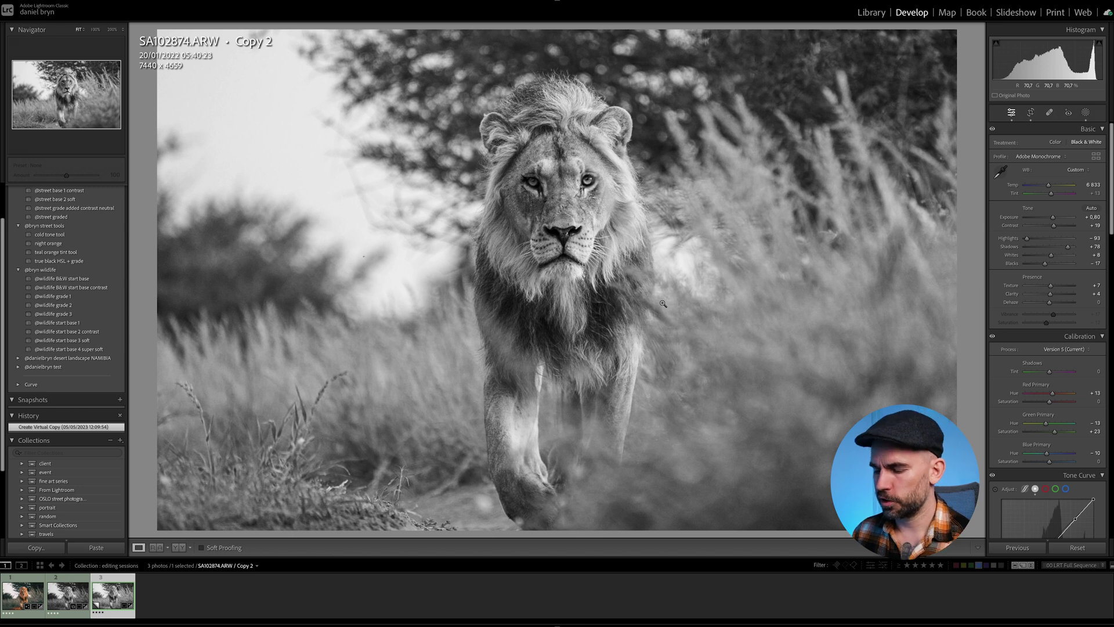
{"action": "key", "text": "Left"}
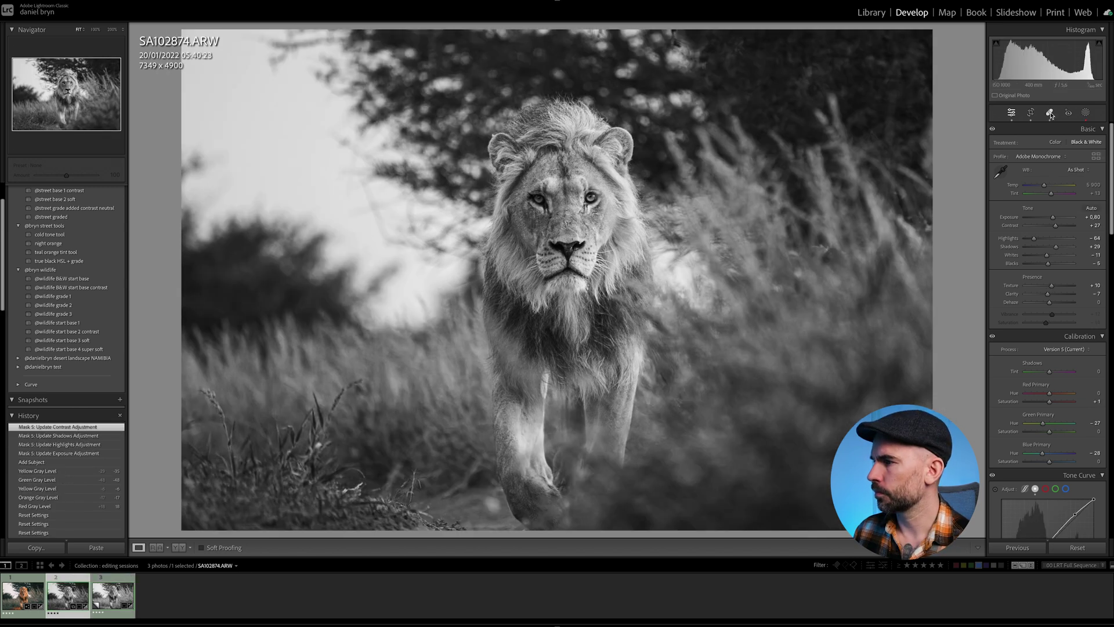
Delete the inverted radial gradient around the lion and its Mask 4 from the black-and-white SA102874.ARW.
{"action": "left_click", "coordinate": [1086, 113]}
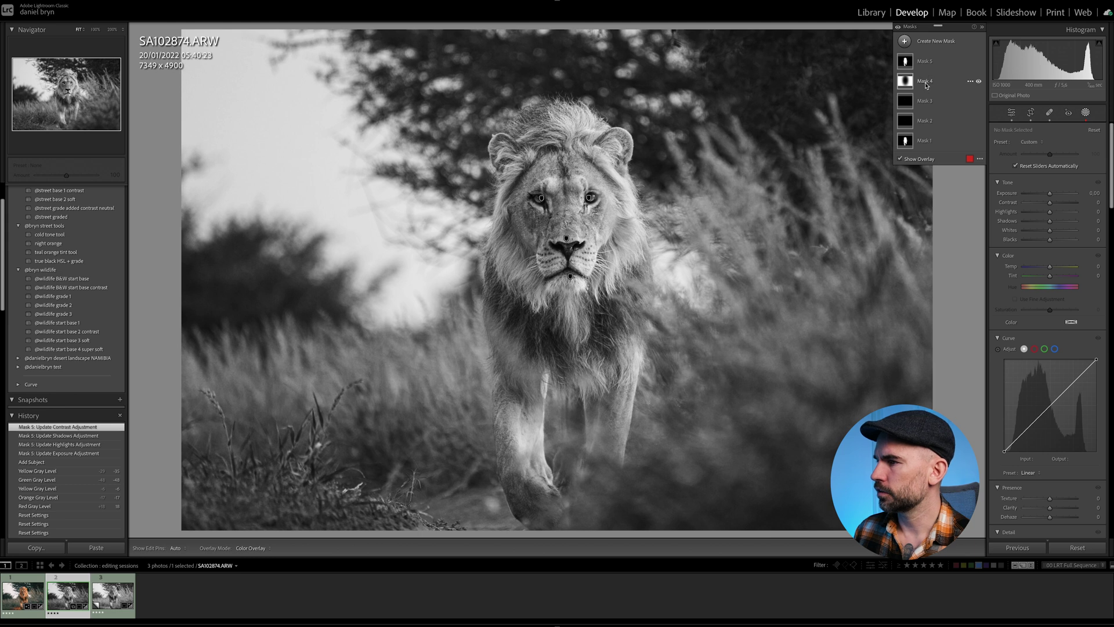
{"action": "left_click", "coordinate": [926, 83]}
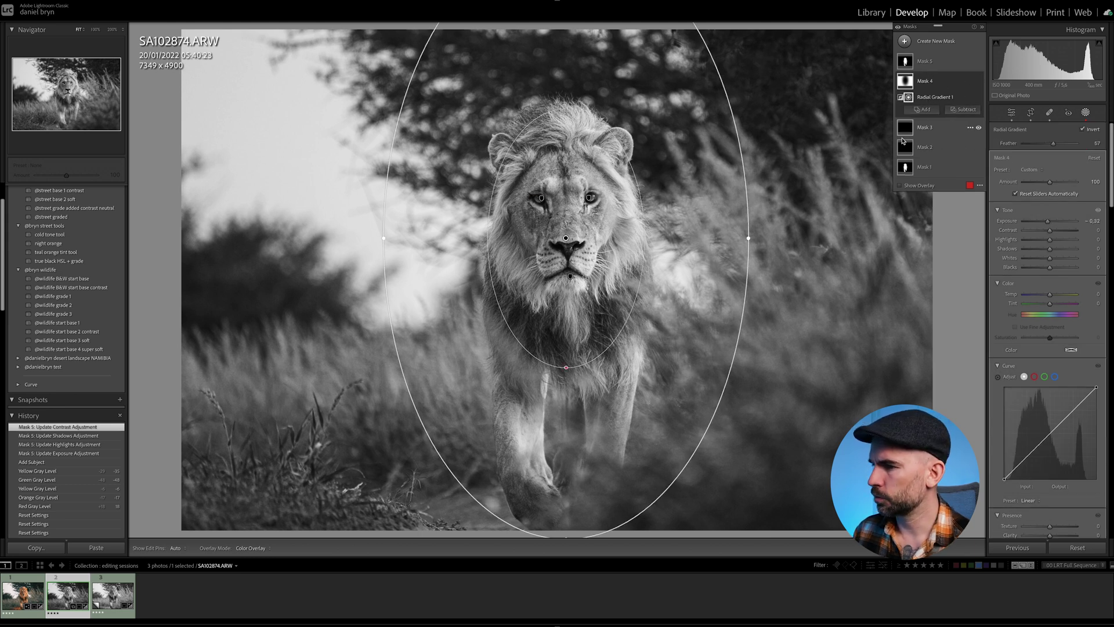
{"action": "mouse_move", "coordinate": [567, 238]}
{"action": "key", "text": "Delete"}
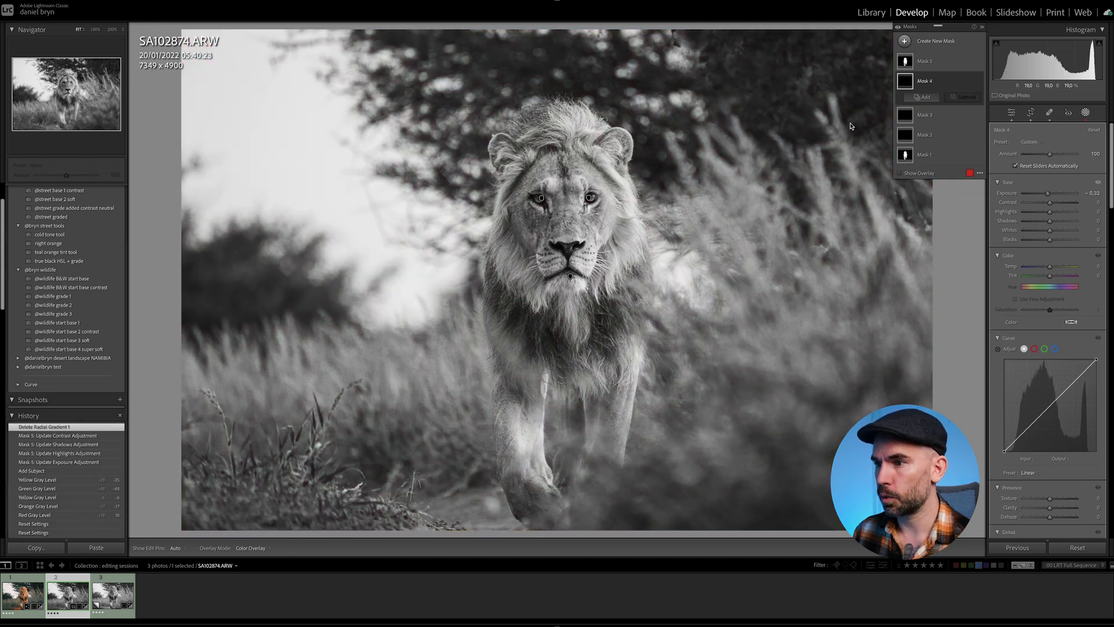
{"action": "key", "text": "Delete"}
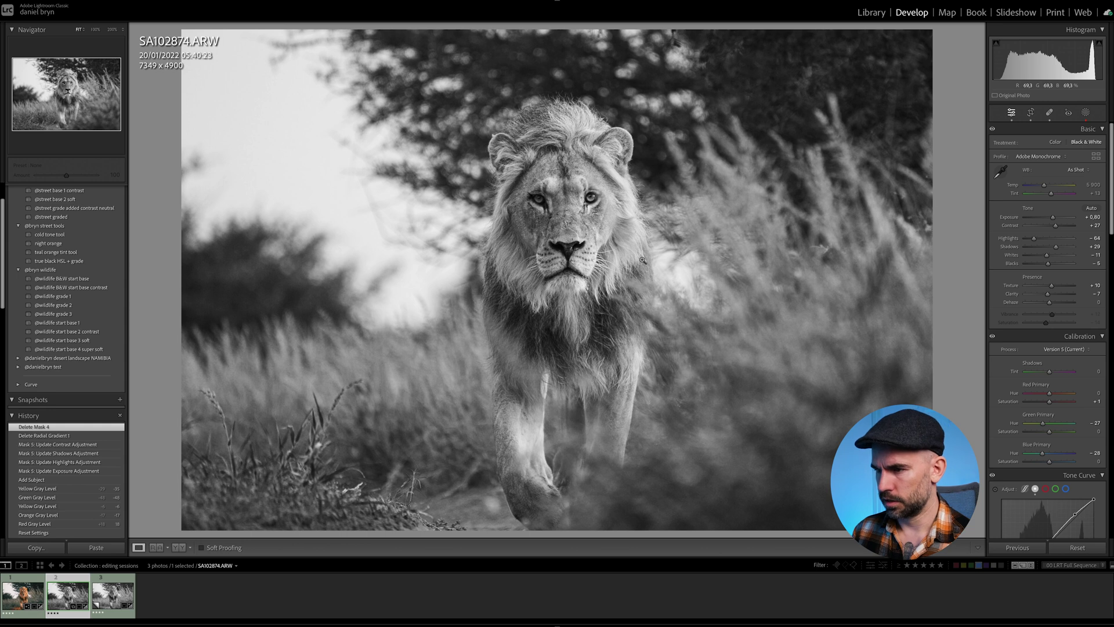
Compare the background brightness of SA102874.ARW with Copy 2 without the radial gradient mask.
{"action": "key", "text": "Right"}
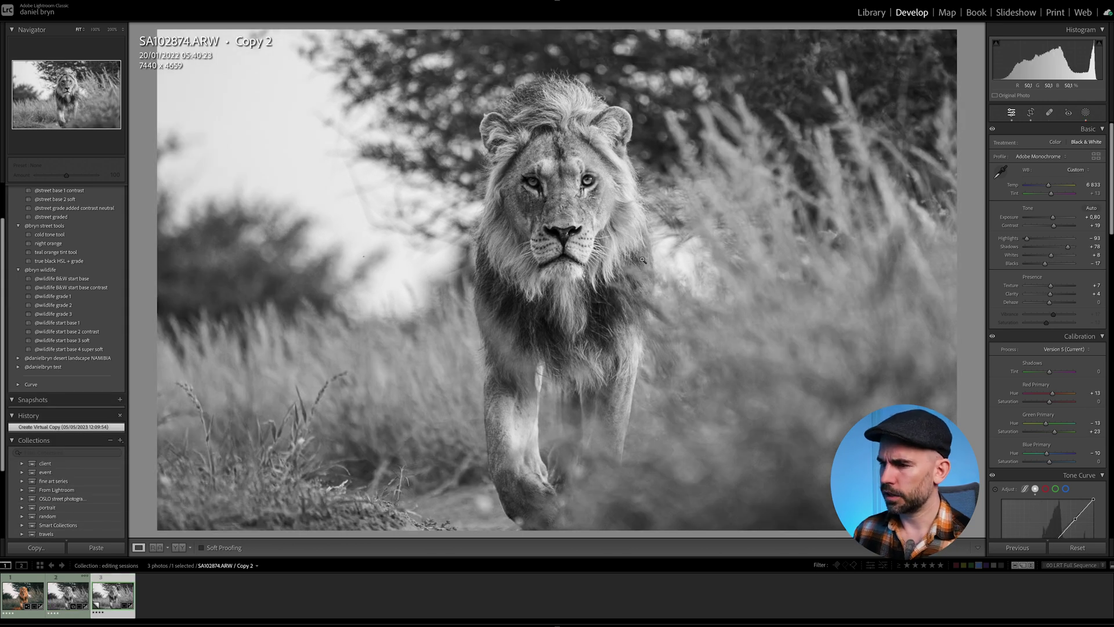
{"action": "key", "text": "Left"}
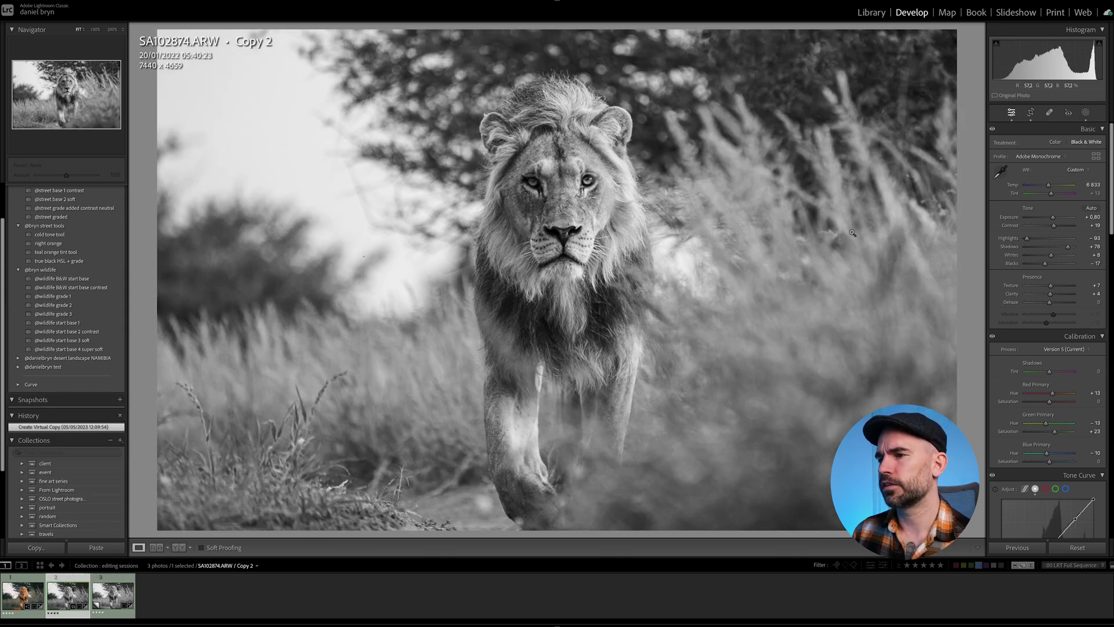
{"action": "key", "text": "Right"}
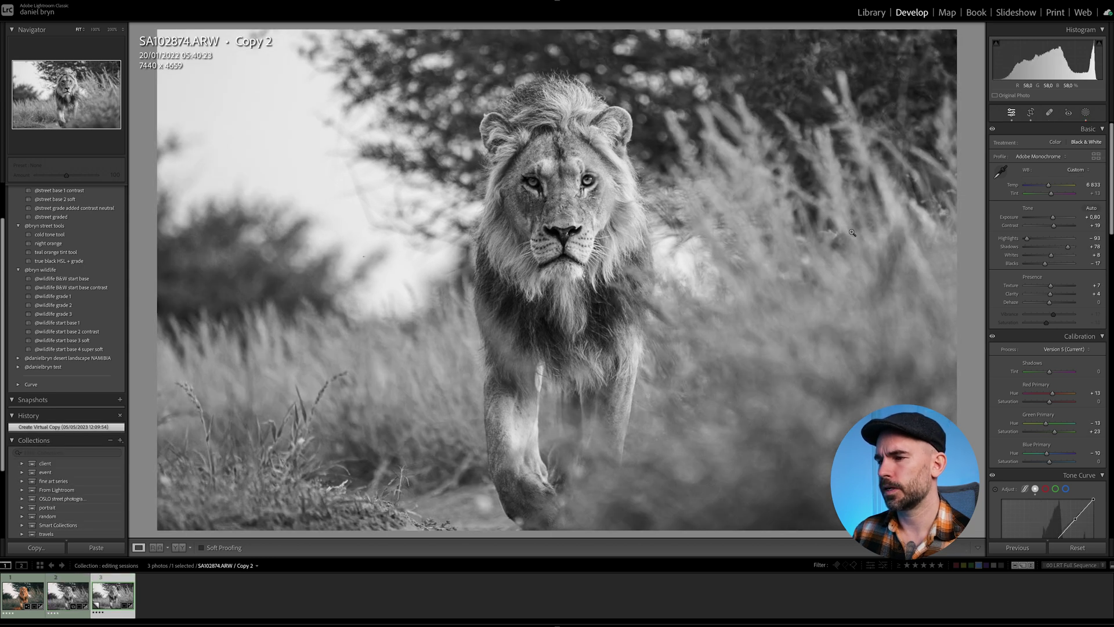
{"action": "key", "text": "Left"}
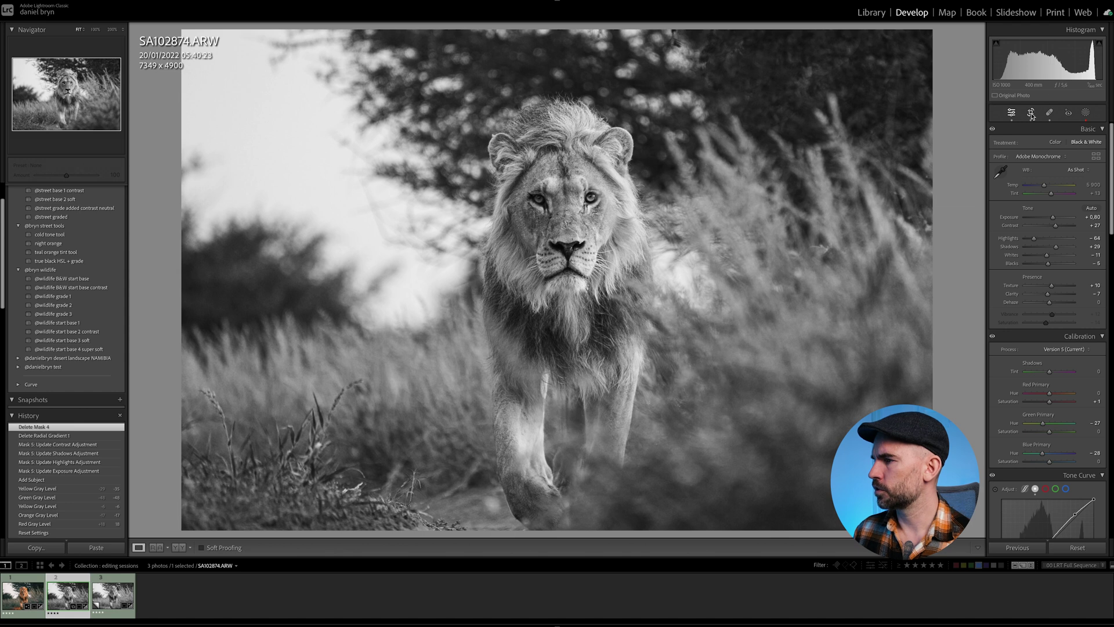
Try a 16 x 9 crop on SA102874.ARW, undo it and leave the crop tool.
{"action": "left_click", "coordinate": [1032, 115]}
{"action": "left_click", "coordinate": [1077, 146]}
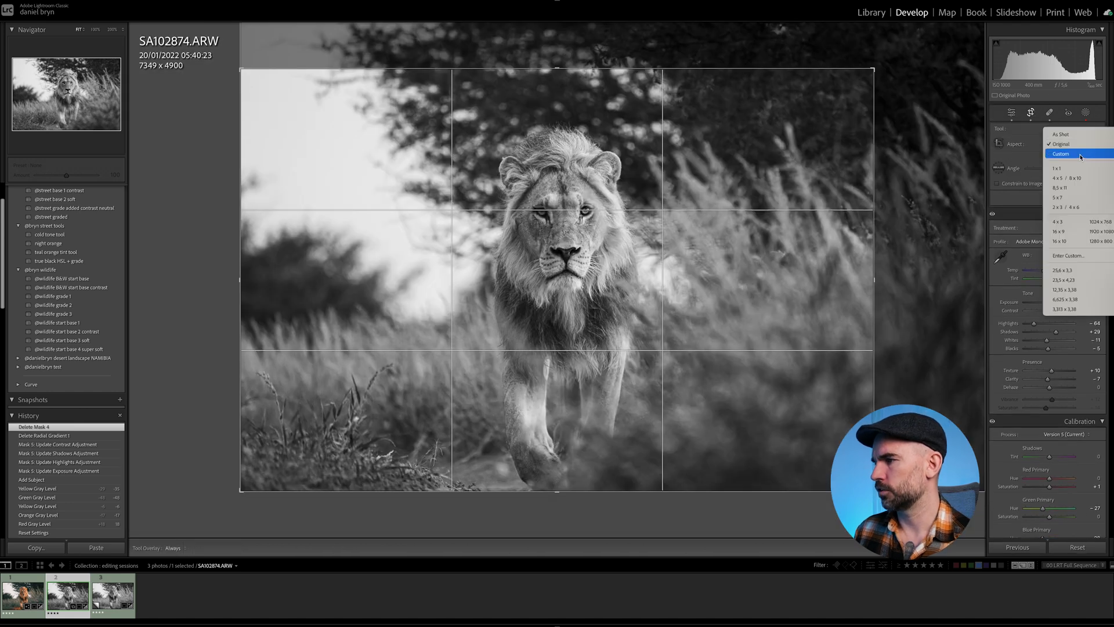
{"action": "left_click", "coordinate": [1067, 231]}
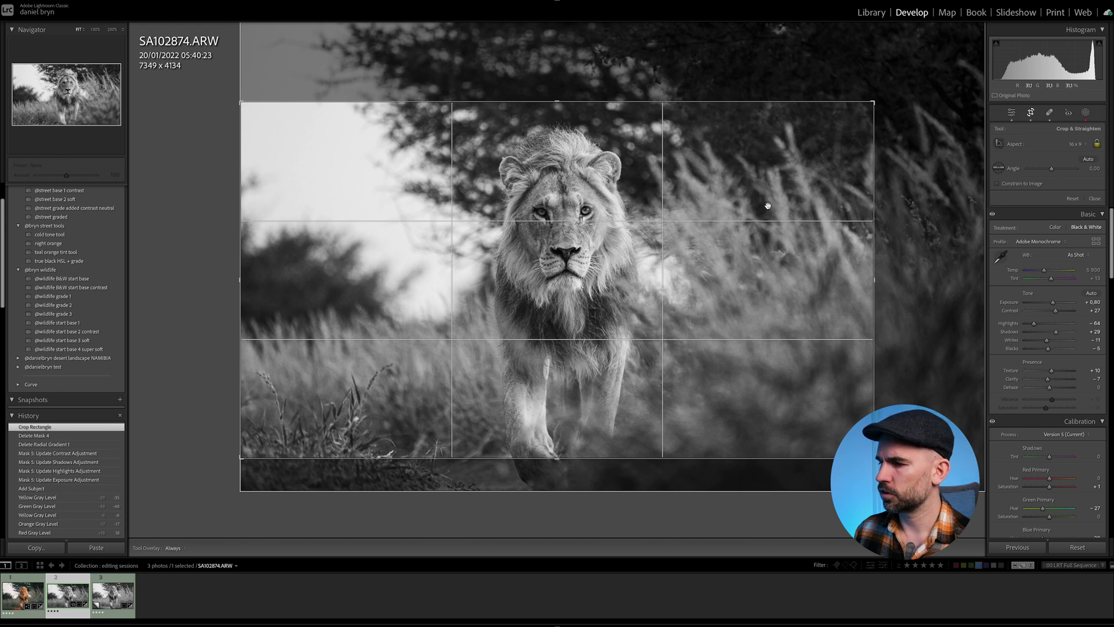
{"action": "key", "text": "ctrl+z"}
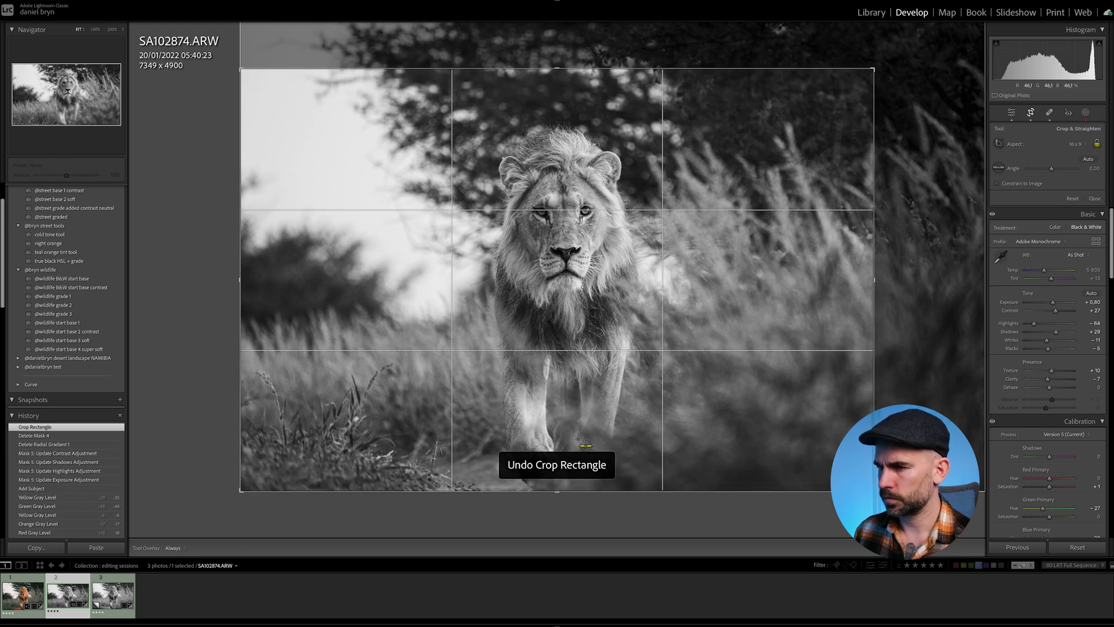
{"action": "key", "text": "r"}
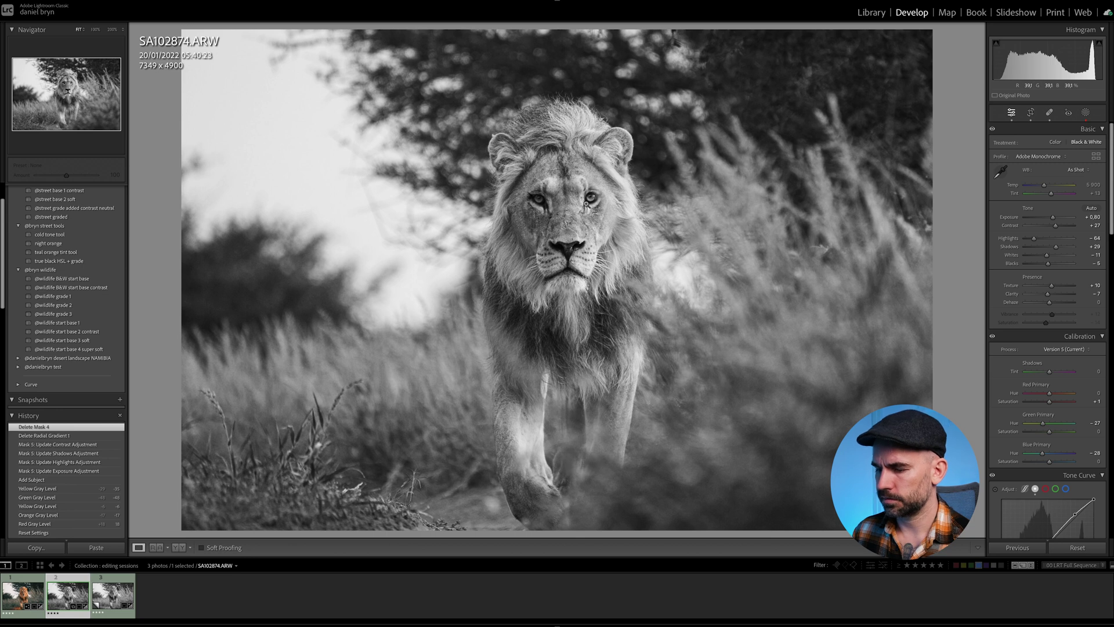
Alternate between SA102874.ARW and Copy 2 to compare the lion and grass tones of both black-and-white versions.
{"action": "key", "text": "Right"}
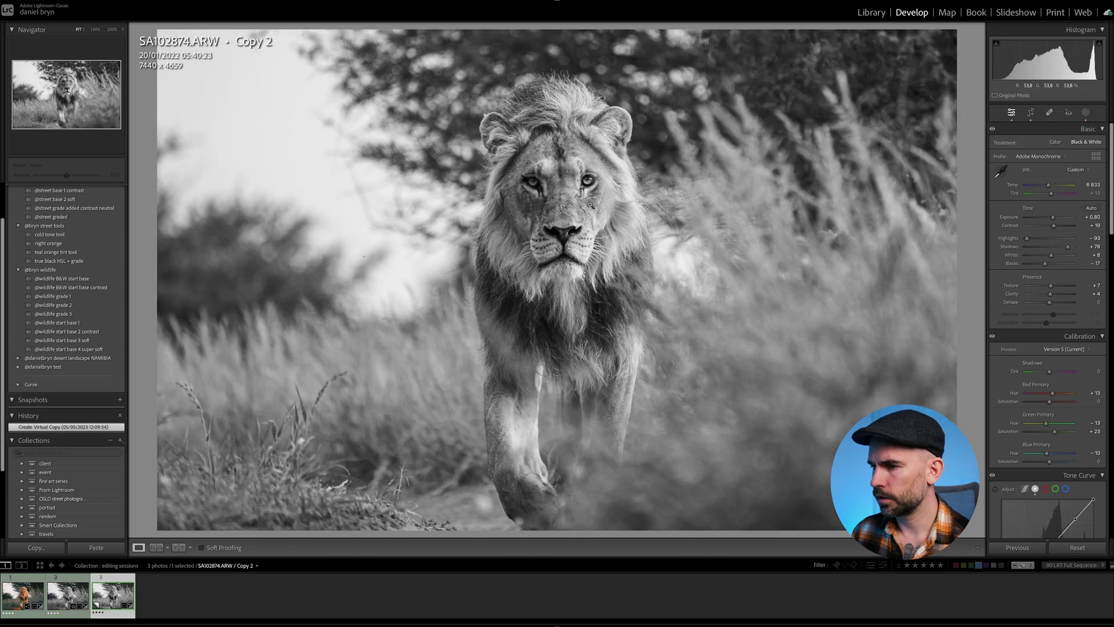
{"action": "key", "text": "Left"}
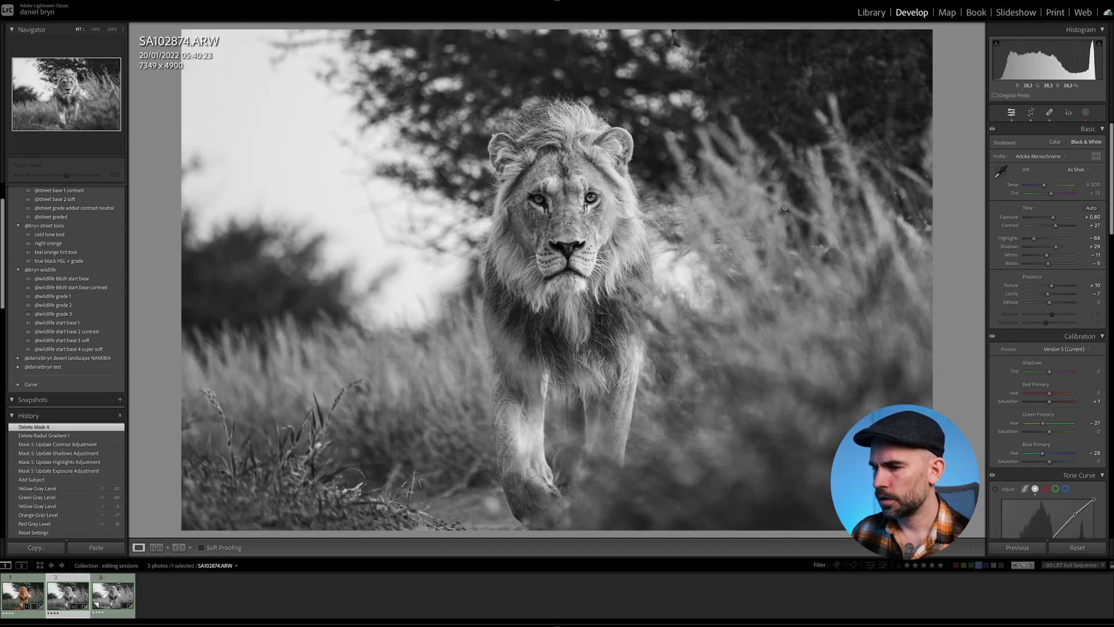
{"action": "key", "text": "Right"}
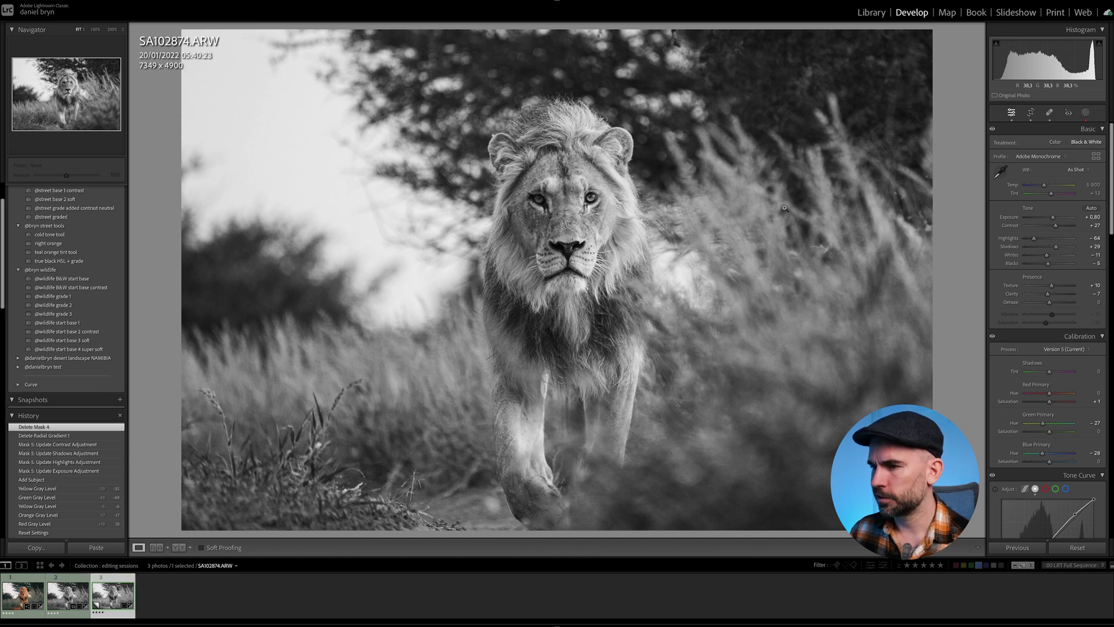
{"action": "key", "text": "Left"}
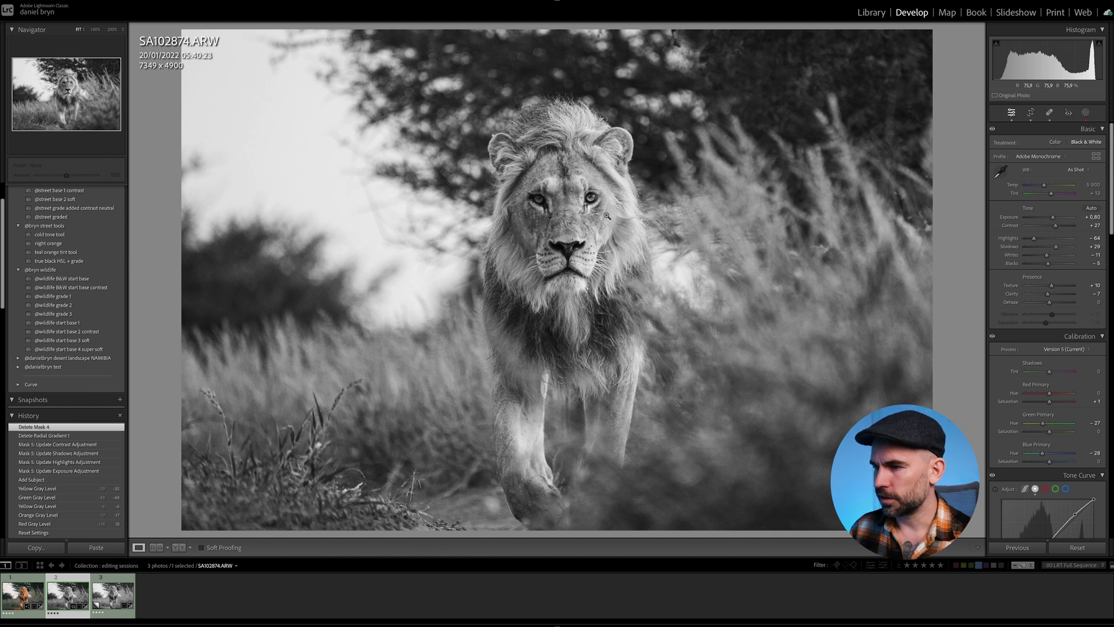
{"action": "key", "text": "Right"}
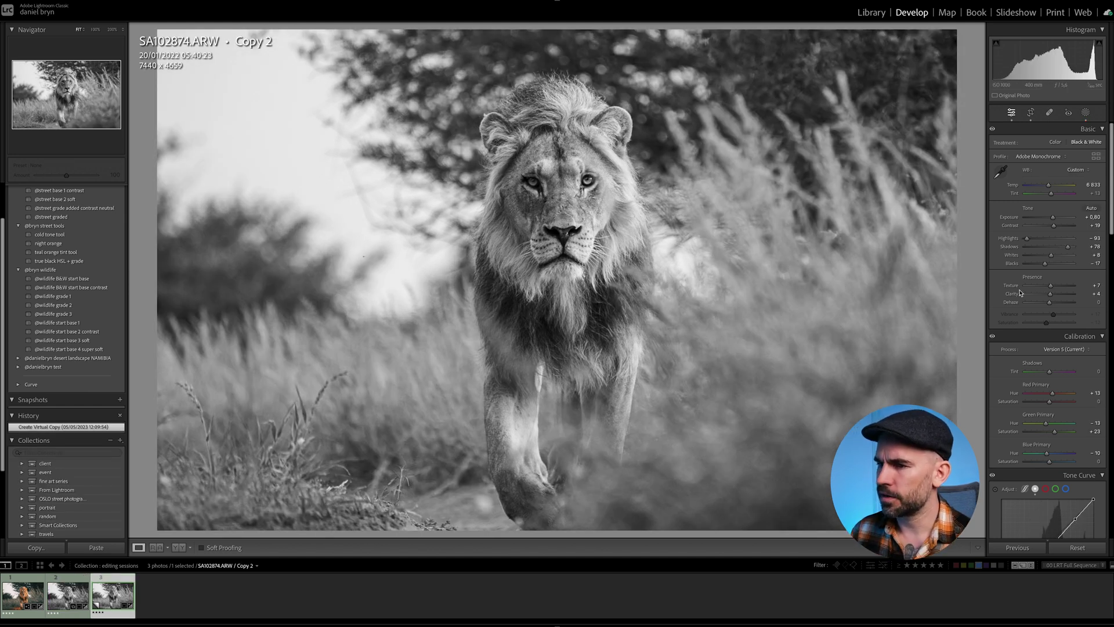
{"action": "key", "text": "Left"}
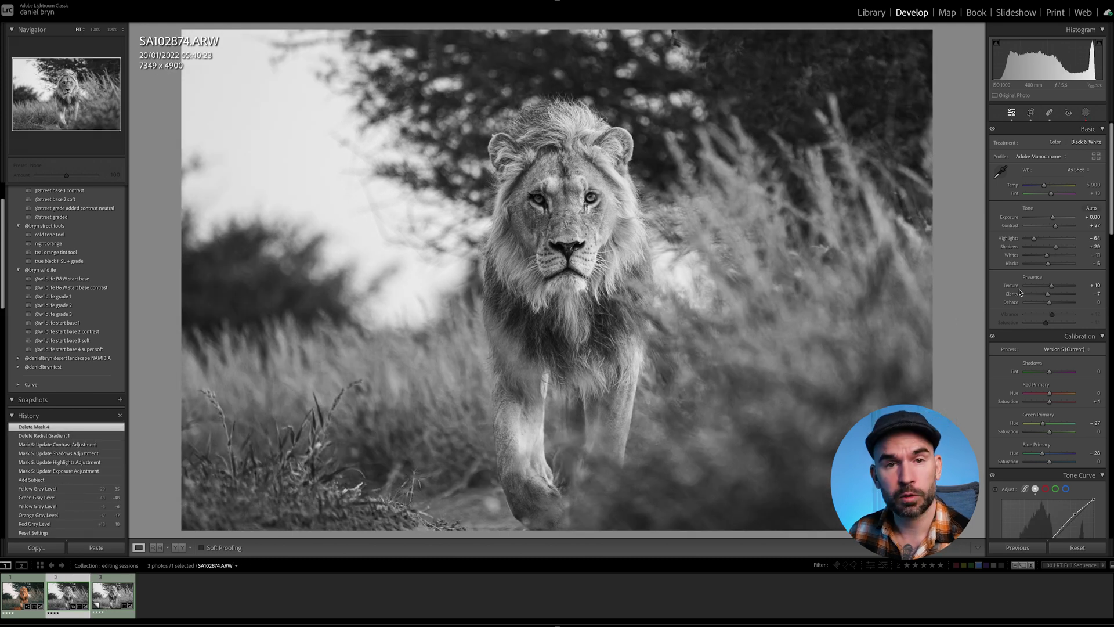
Compare SA102874.ARW with Copy 2, set its Clarity to +14 and check the detail in the lion's face up close.
{"action": "key", "text": "Right"}
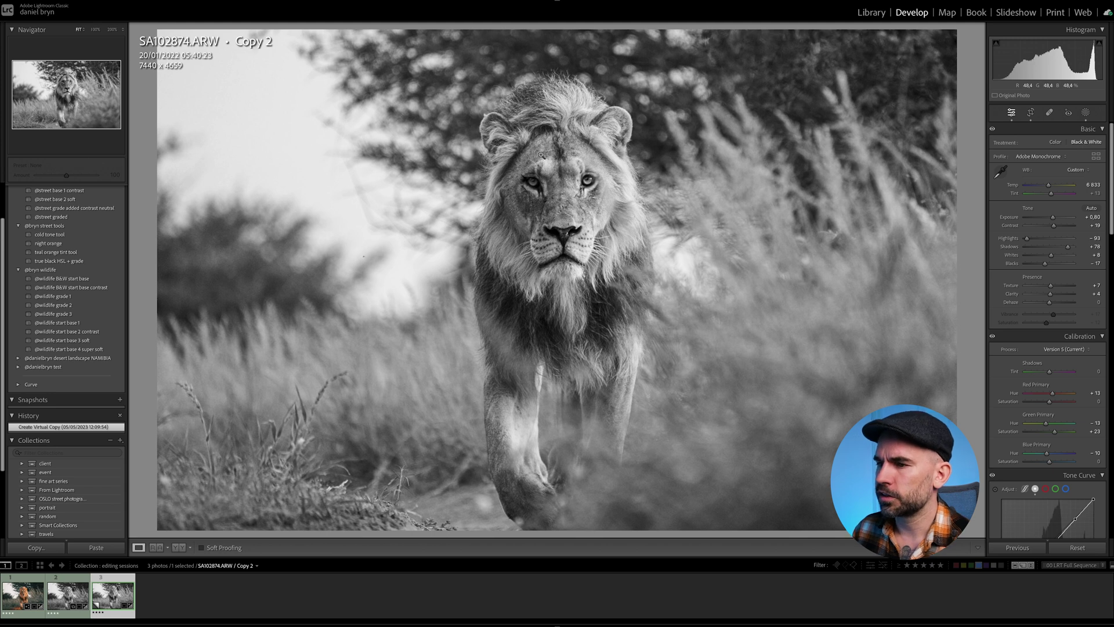
{"action": "key", "text": "Left"}
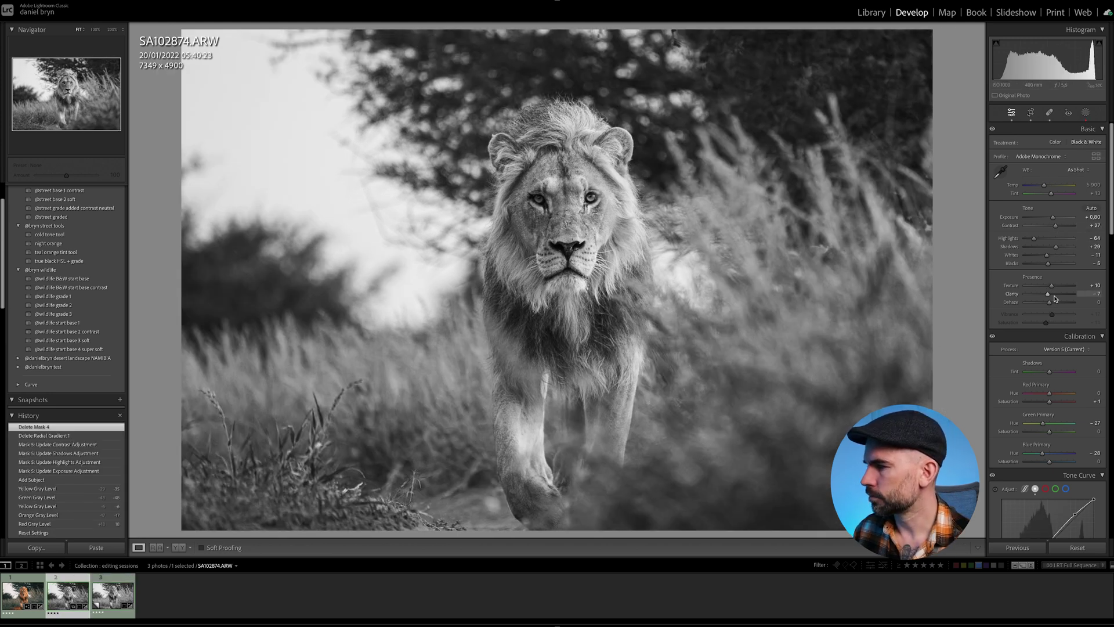
{"action": "left_click_drag", "start_coordinate": [1049, 298], "coordinate": [1054, 298]}
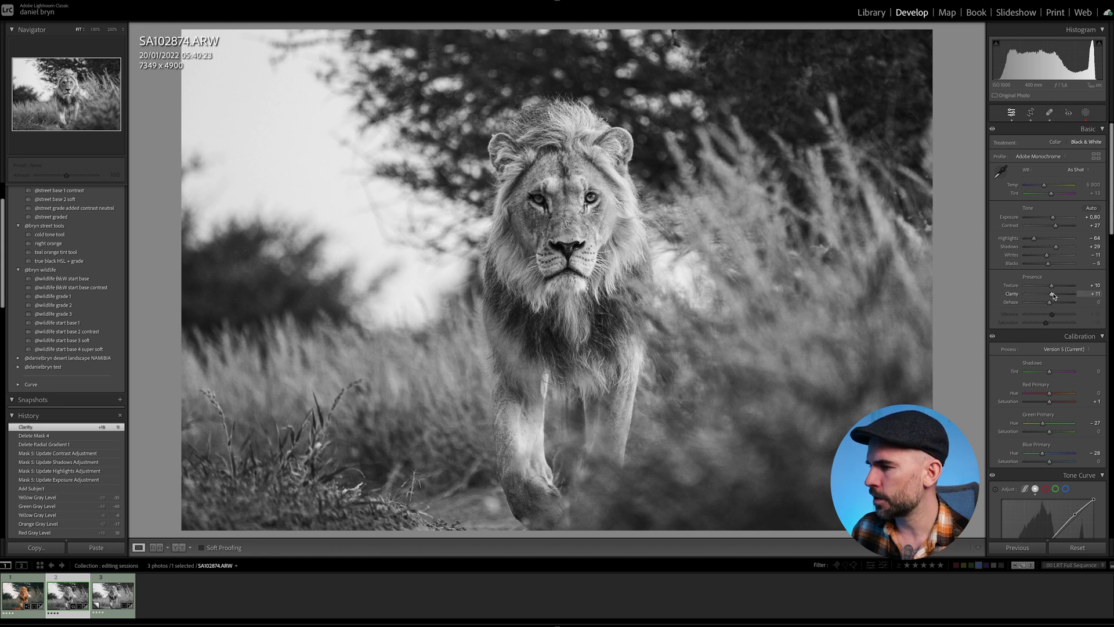
{"action": "left_click_drag", "start_coordinate": [1055, 297], "coordinate": [1055, 298]}
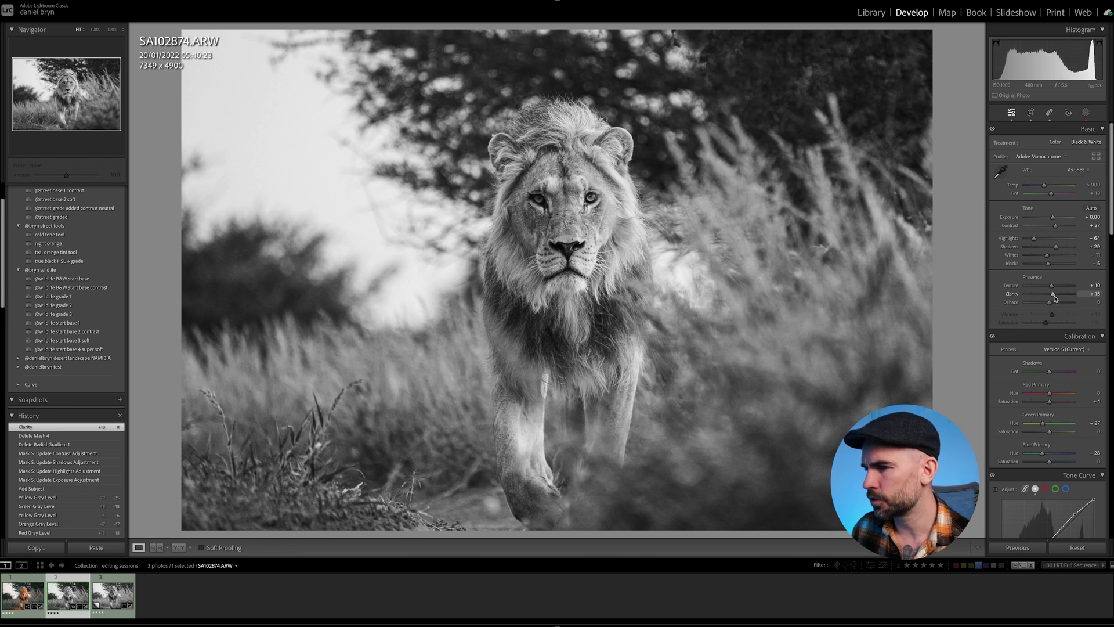
{"action": "left_click_drag", "start_coordinate": [1056, 298], "coordinate": [1055, 297]}
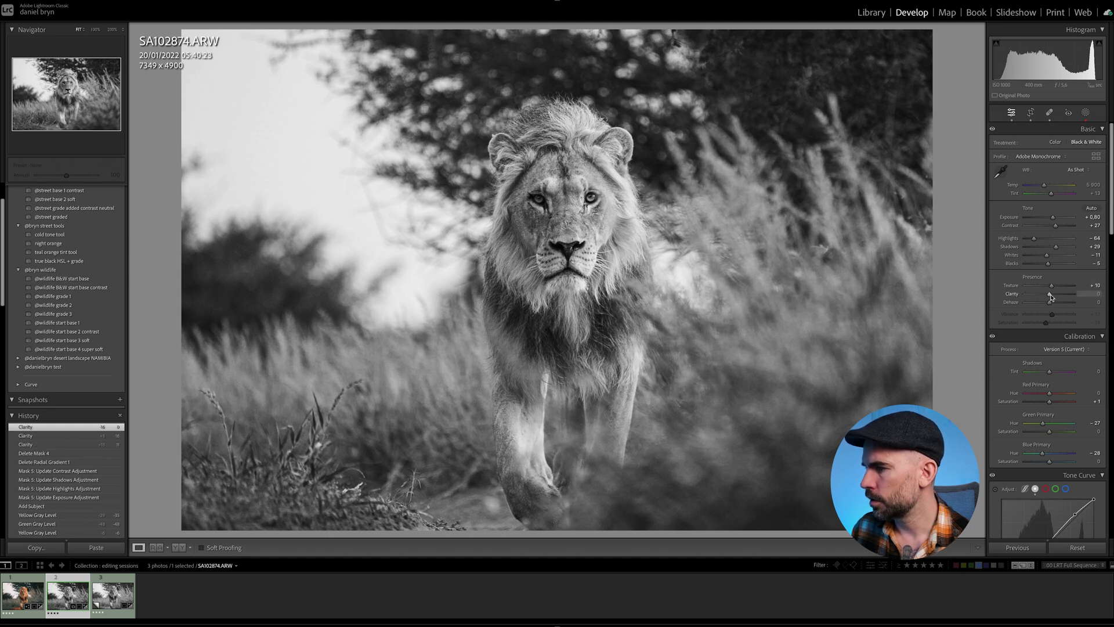
{"action": "left_click_drag", "start_coordinate": [1051, 297], "coordinate": [1055, 297]}
{"action": "left_click", "coordinate": [592, 197]}
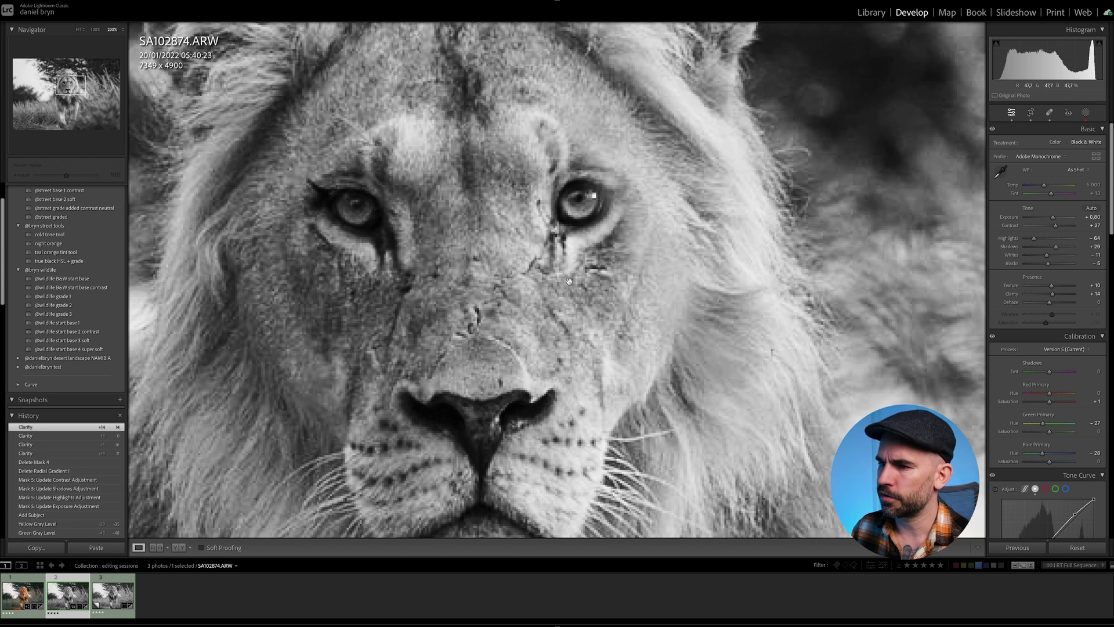
{"action": "left_click_drag", "start_coordinate": [499, 330], "coordinate": [571, 285]}
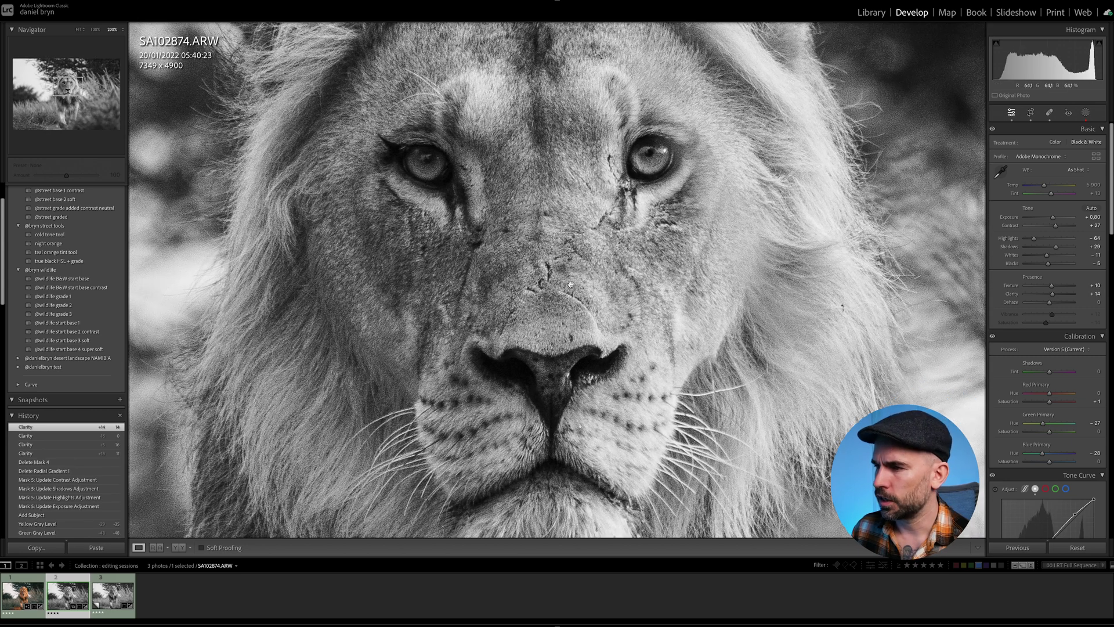
{"action": "left_click_drag", "start_coordinate": [638, 193], "coordinate": [618, 316]}
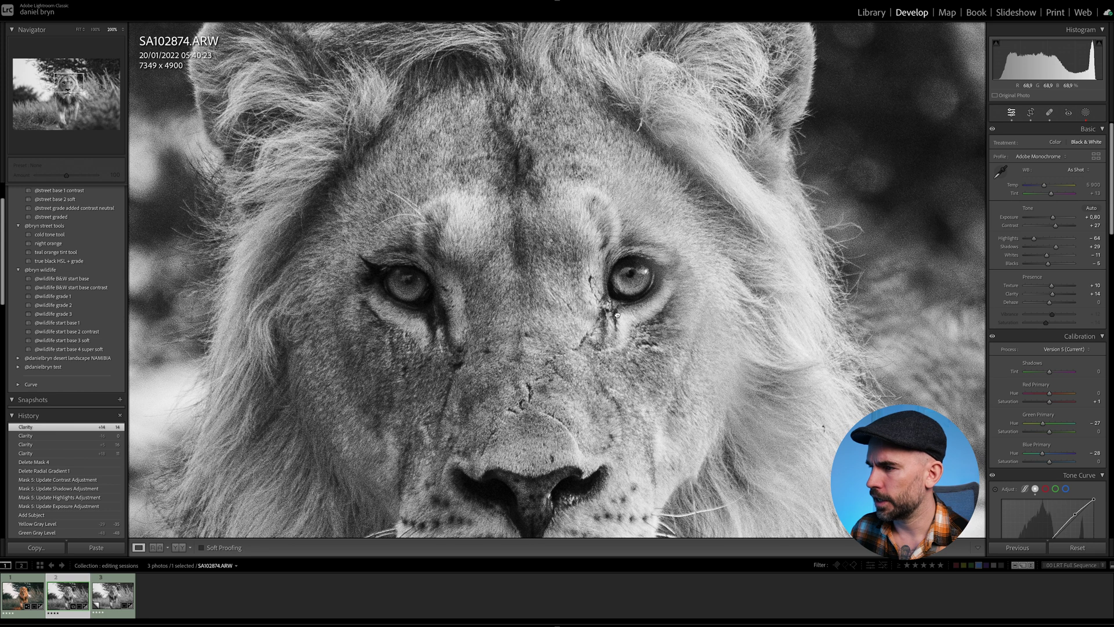
{"action": "left_click", "coordinate": [547, 289]}
Run AI Denoise at amount 100 on the black-and-white SA102874.ARW, previewing the effect around the lion's eye.
{"action": "scroll", "coordinate": [1098, 280], "scroll_direction": "down", "scroll_amount": 5}
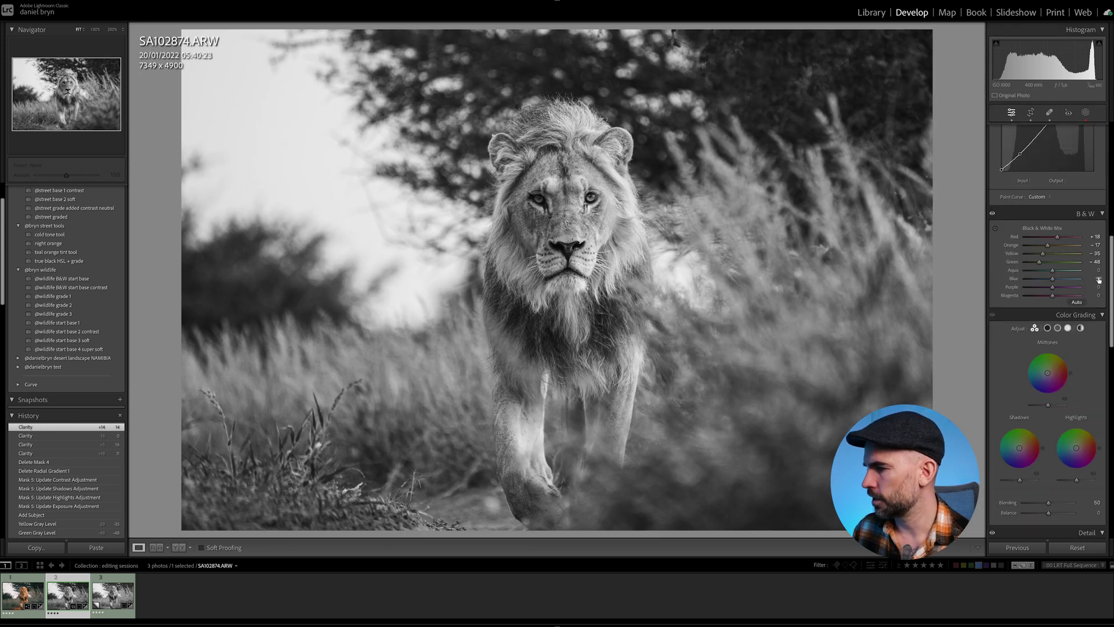
{"action": "scroll", "coordinate": [1098, 279], "scroll_direction": "down", "scroll_amount": 3}
{"action": "scroll", "coordinate": [1045, 337], "scroll_direction": "down", "scroll_amount": 4}
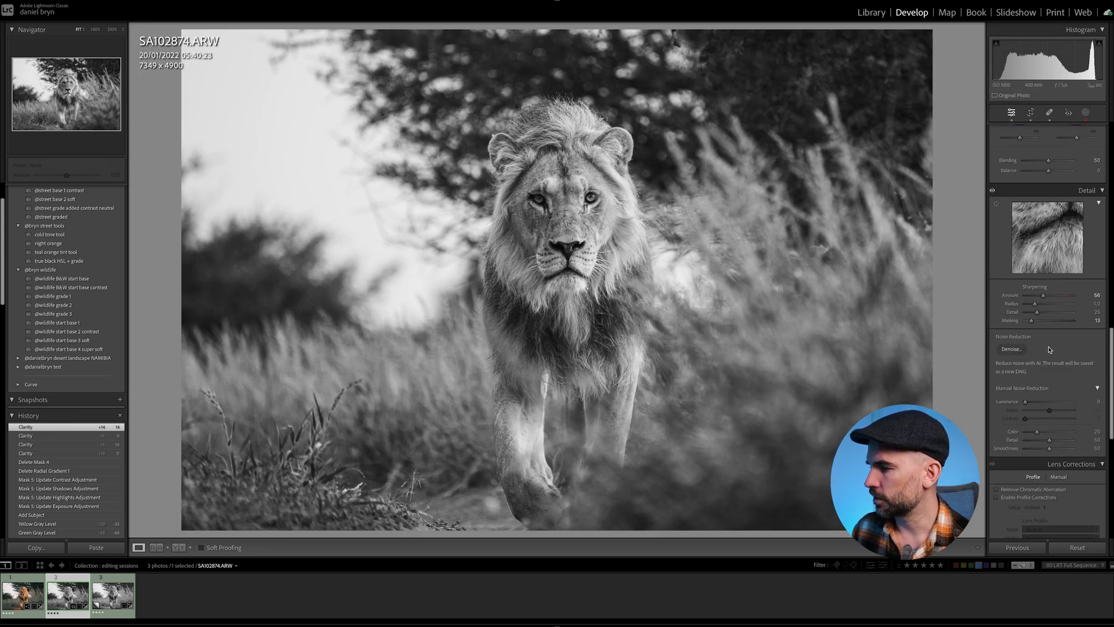
{"action": "left_click", "coordinate": [1010, 349]}
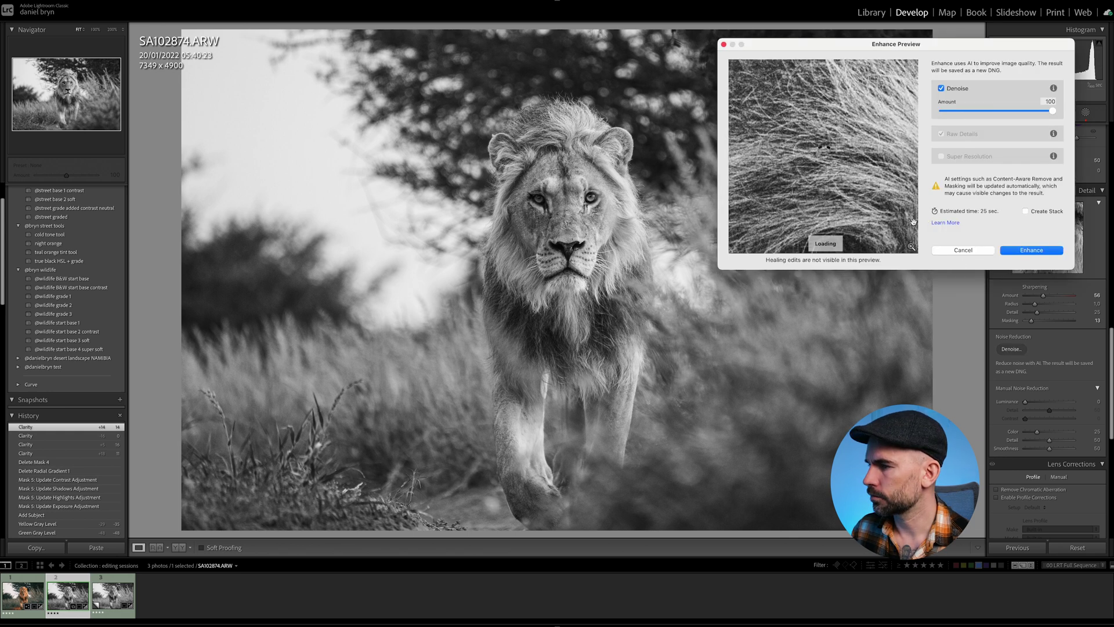
{"action": "left_click_drag", "start_coordinate": [865, 146], "coordinate": [836, 128]}
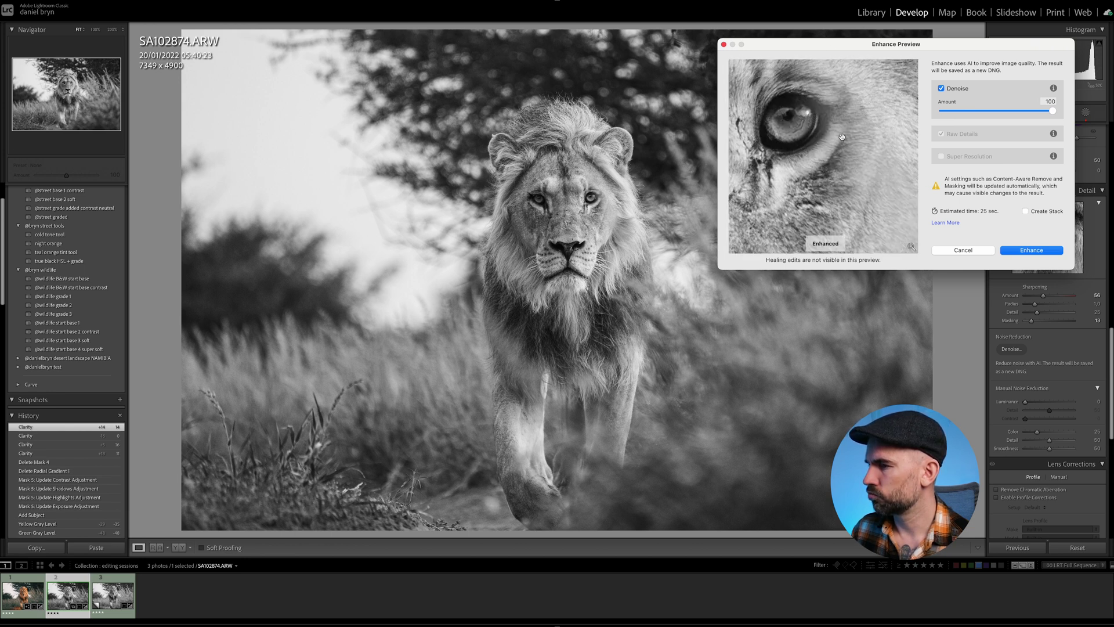
{"action": "left_click", "coordinate": [1030, 250]}
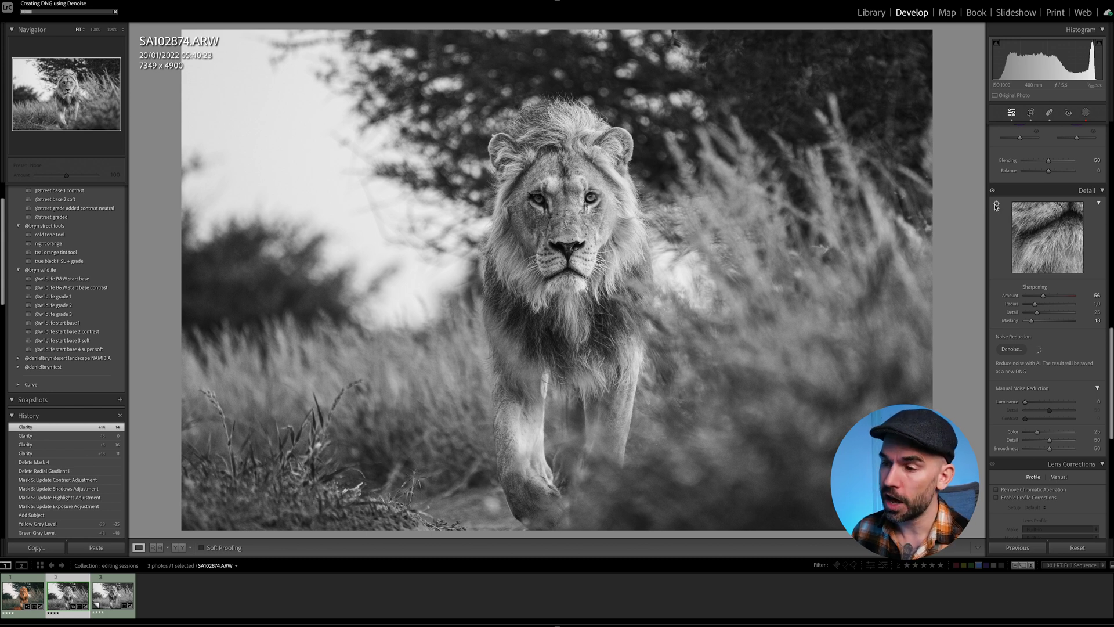
Compare the before and after versions of SA102874.ARW side by side, including a close-up of the lion's face.
{"action": "left_click", "coordinate": [68, 592]}
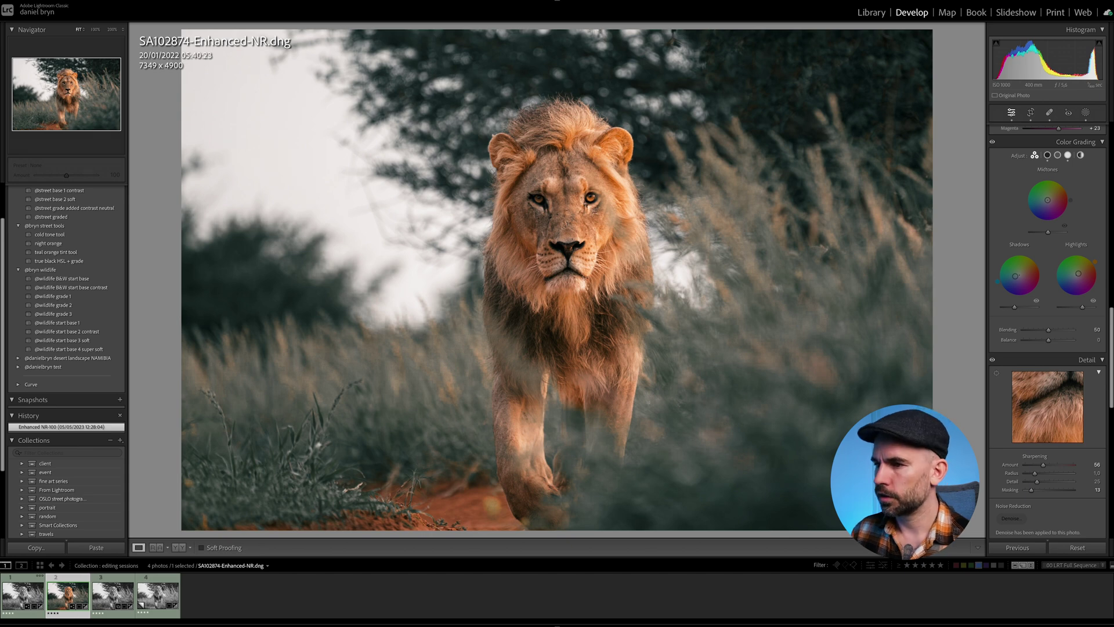
{"action": "key", "text": "Right"}
{"action": "key", "text": "y"}
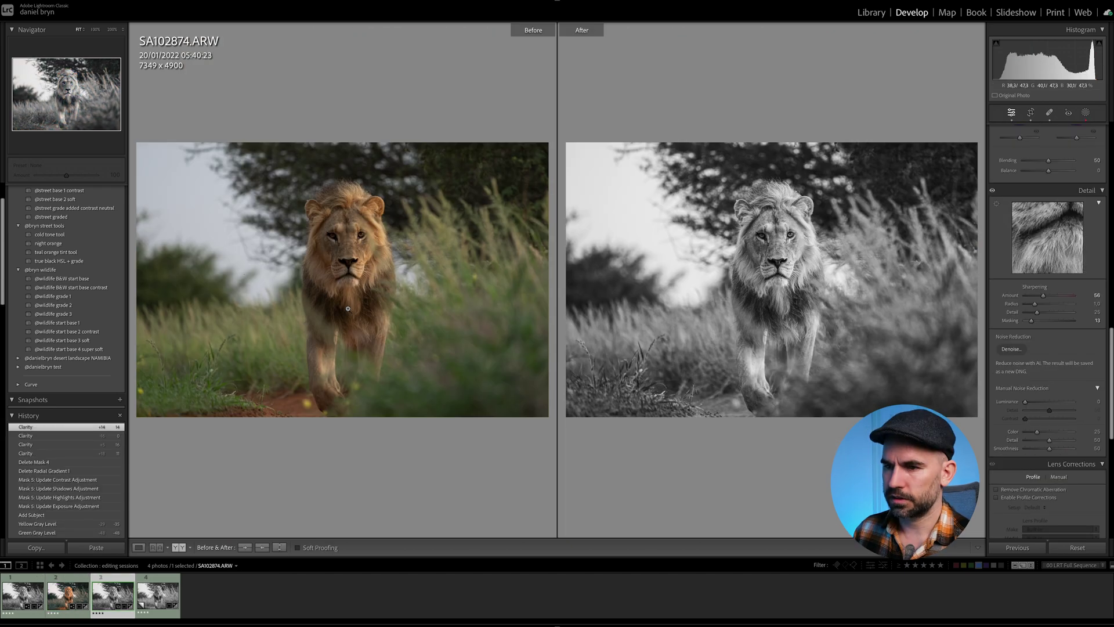
{"action": "left_click", "coordinate": [362, 244]}
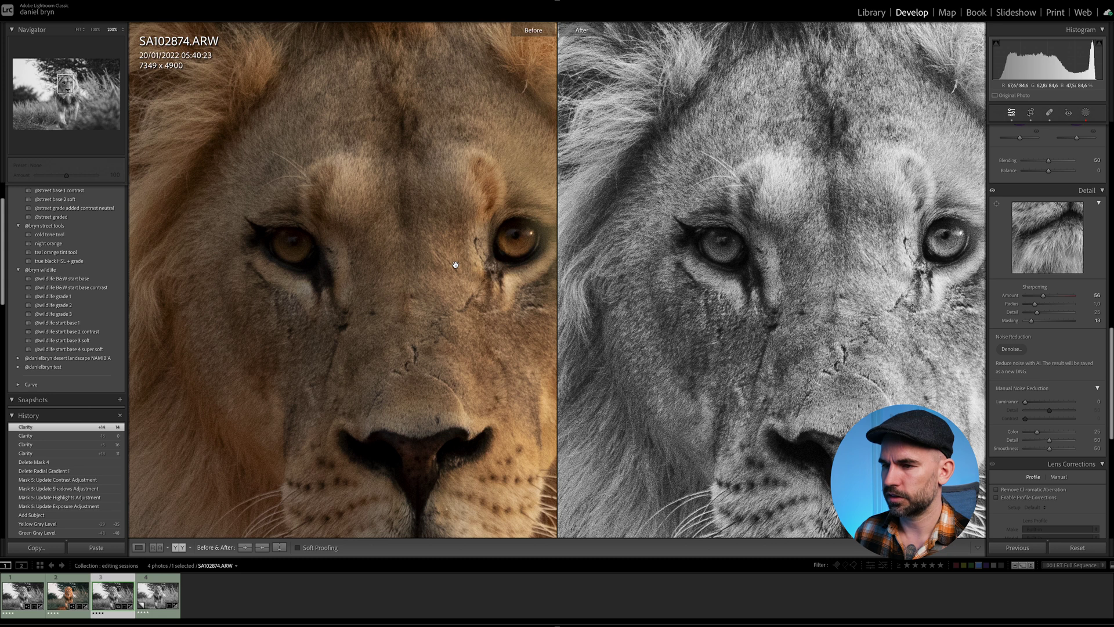
{"action": "left_click", "coordinate": [456, 265]}
{"action": "key", "text": "y"}
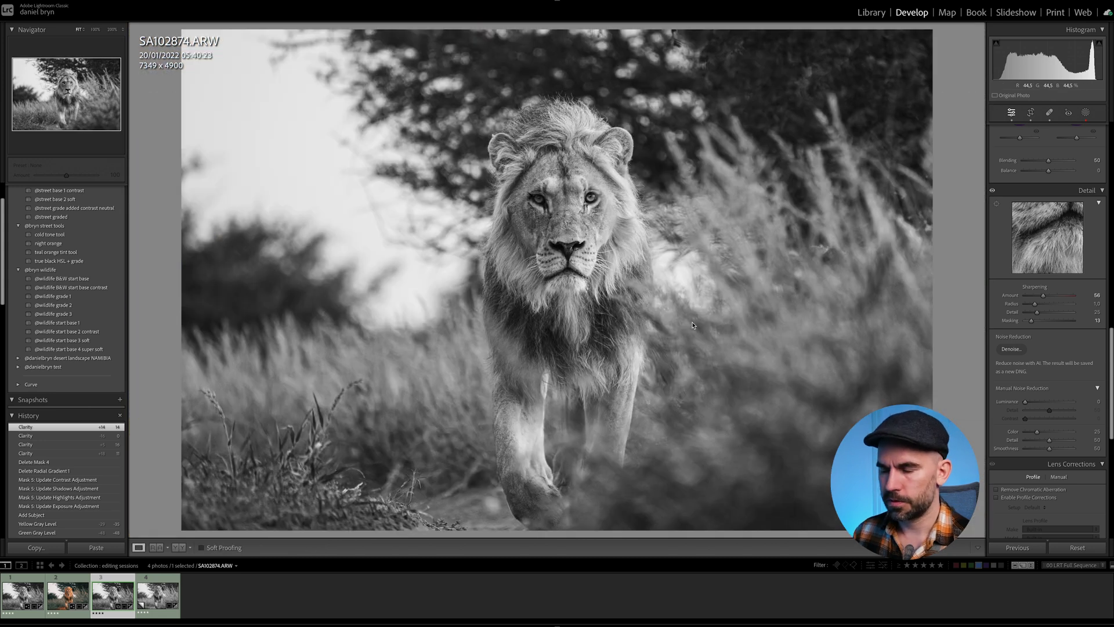
Examine the lion's eyes and face up close in Copy 2, and return to the full image.
{"action": "key", "text": "Right"}
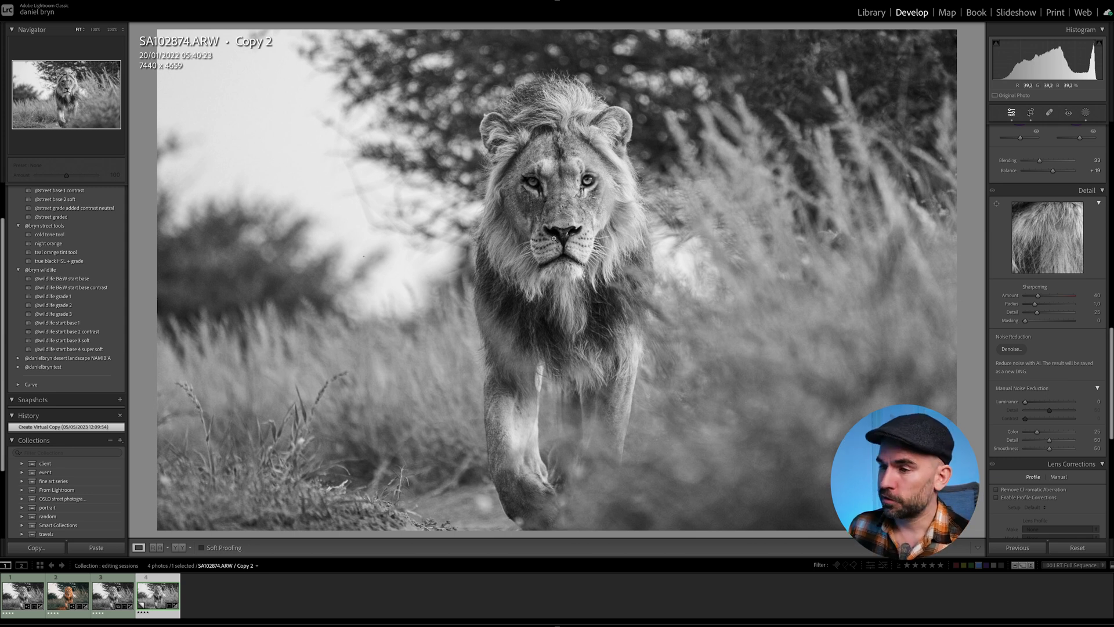
{"action": "left_click", "coordinate": [586, 187]}
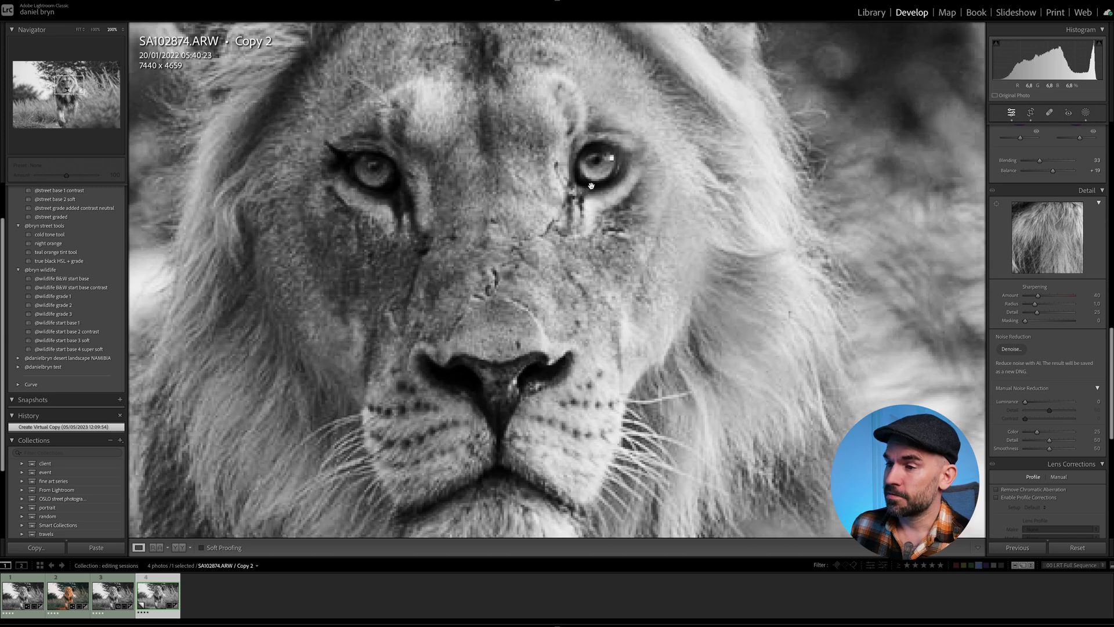
{"action": "left_click", "coordinate": [613, 237]}
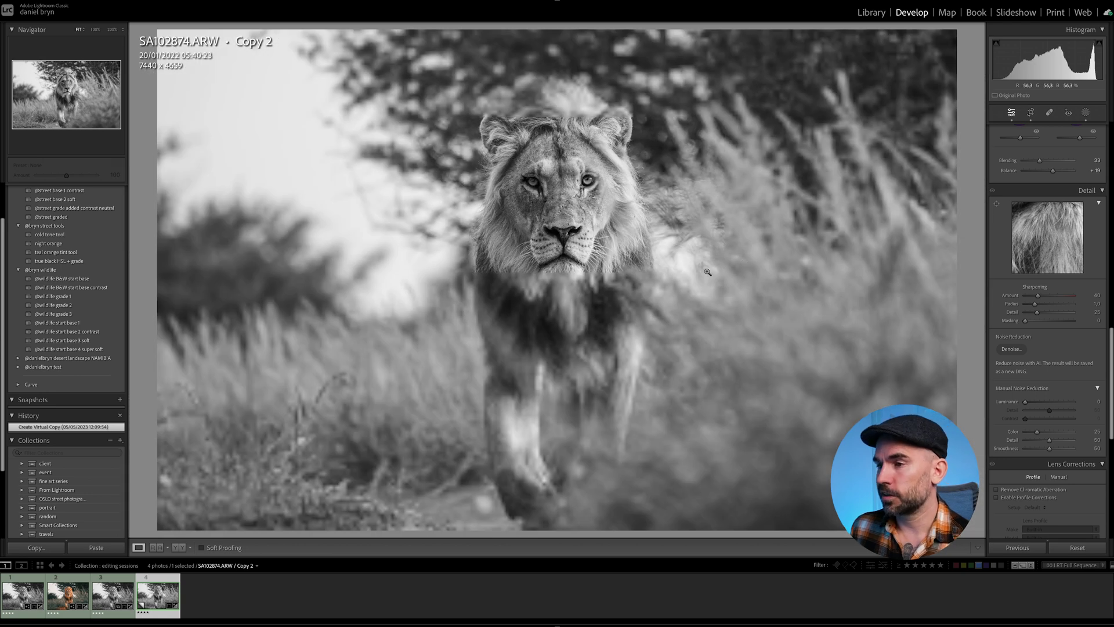